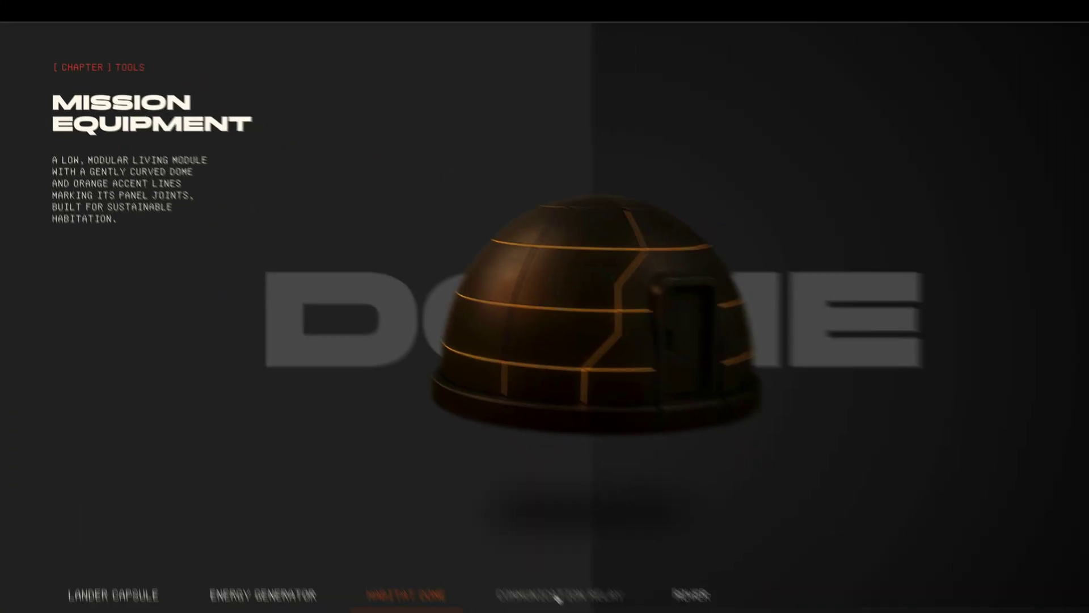
Preview the Communication Relay, Rover, Energy Generator and Lander Capsule tabs on the live site.
click(559, 595)
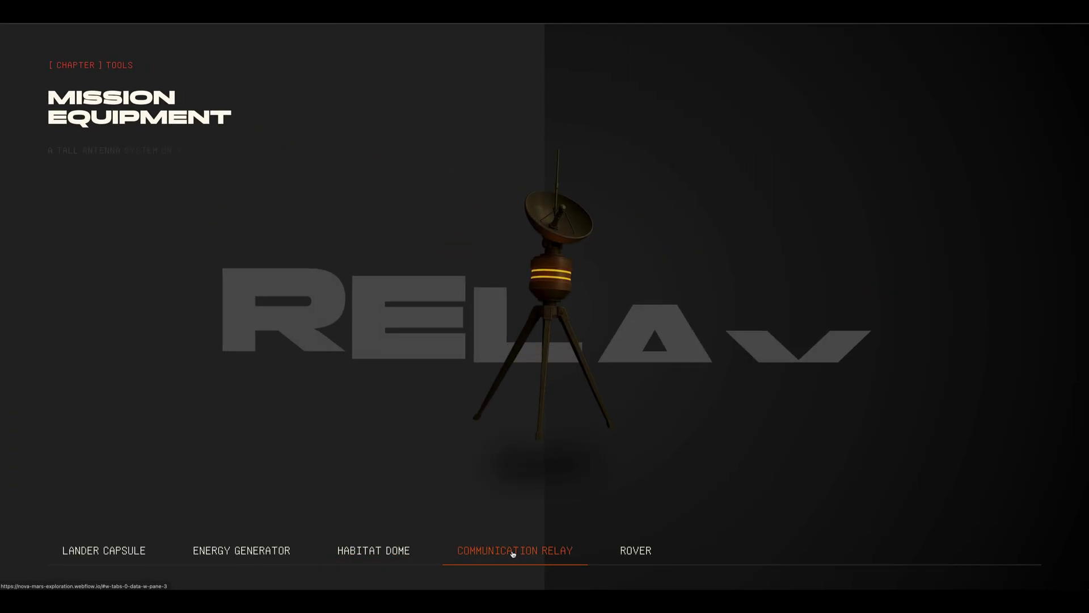
click(633, 550)
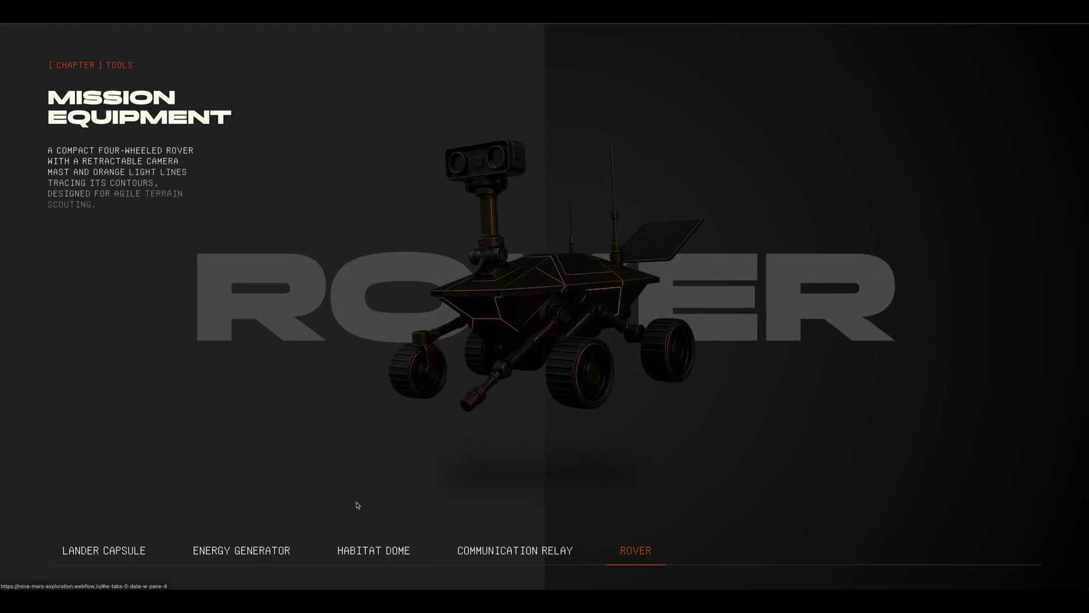
click(233, 551)
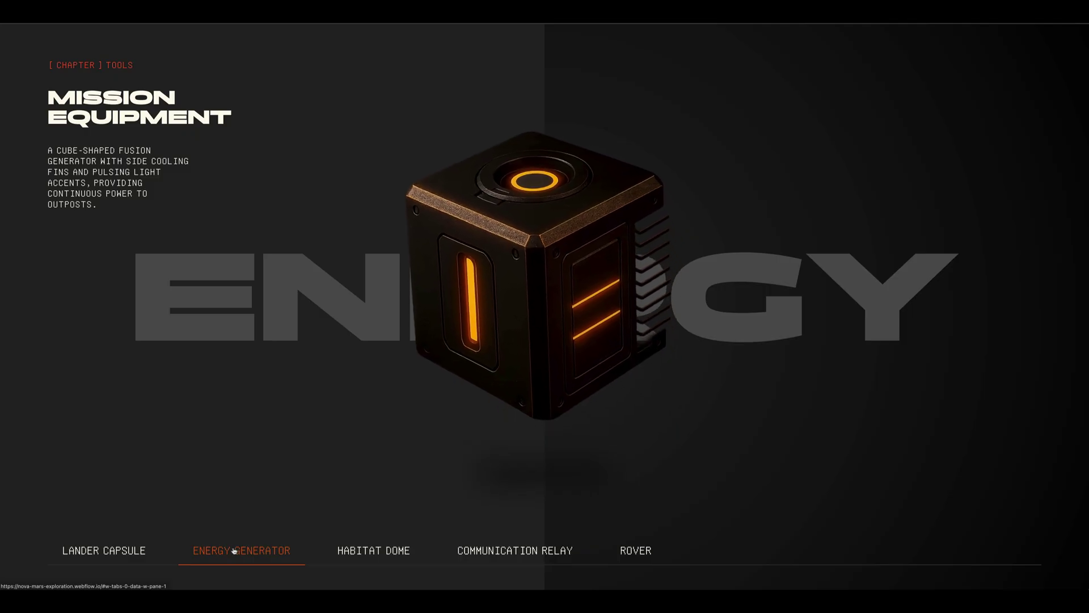
click(127, 551)
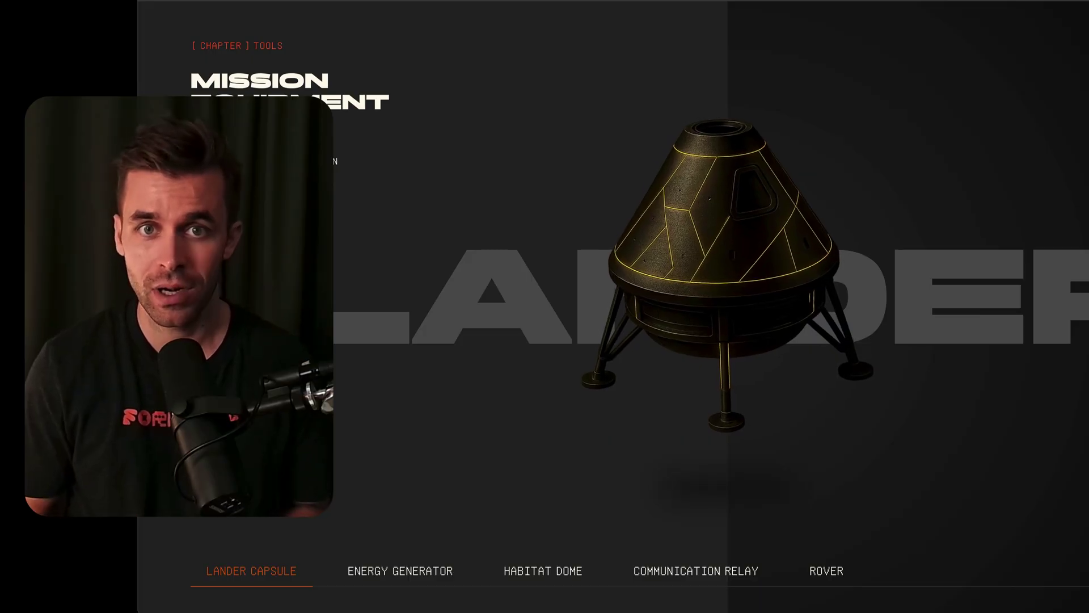
Cycle through Energy Generator, Habitat Dome, Communication Relay, Rover, then Lander Capsule to show each animated name.
click(386, 572)
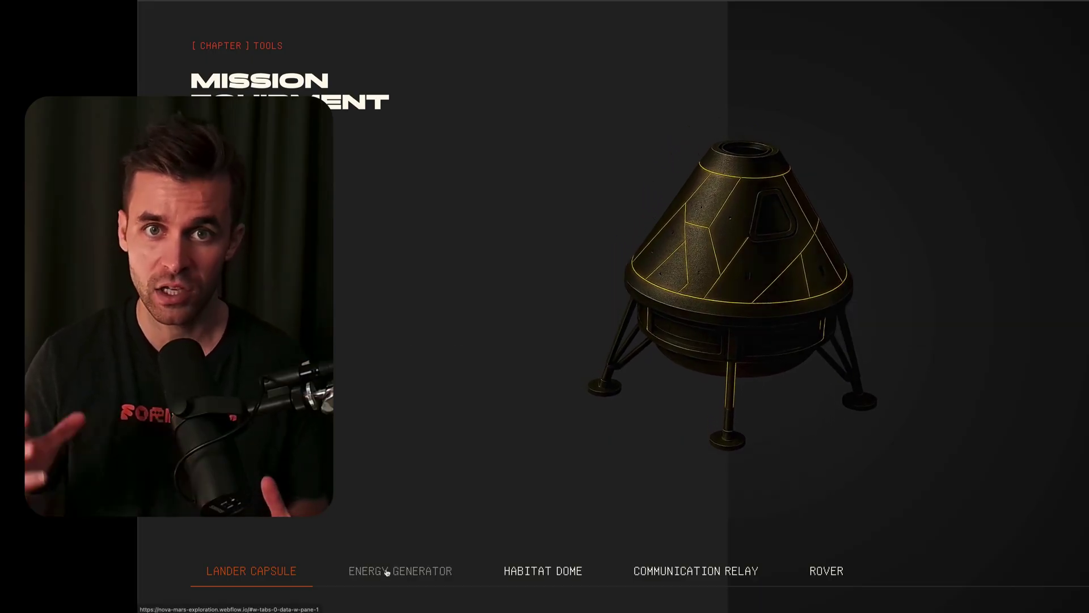
click(533, 570)
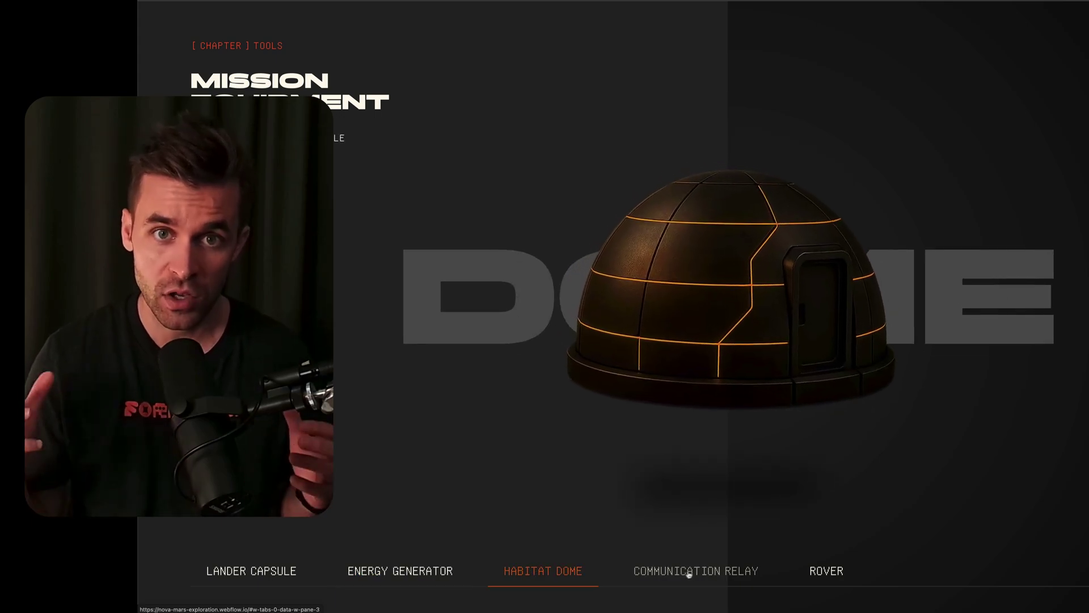
click(689, 573)
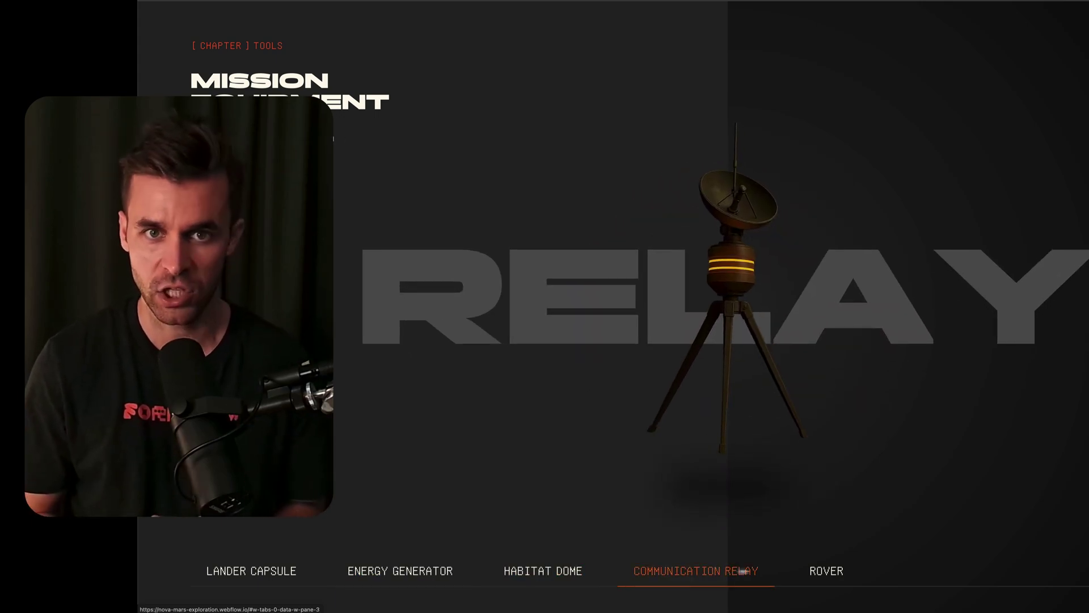
click(826, 570)
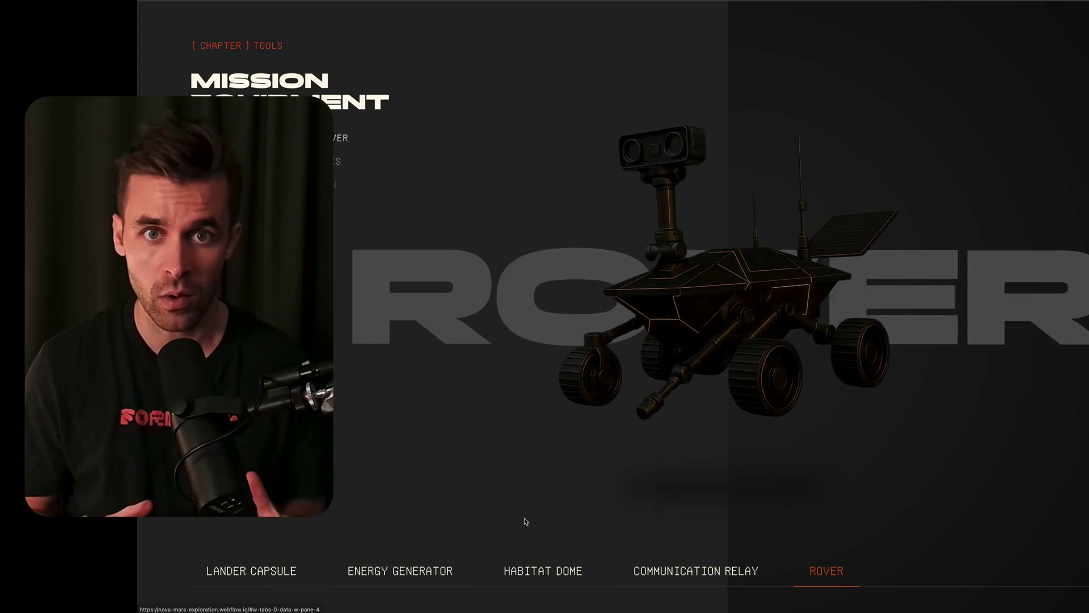
click(391, 572)
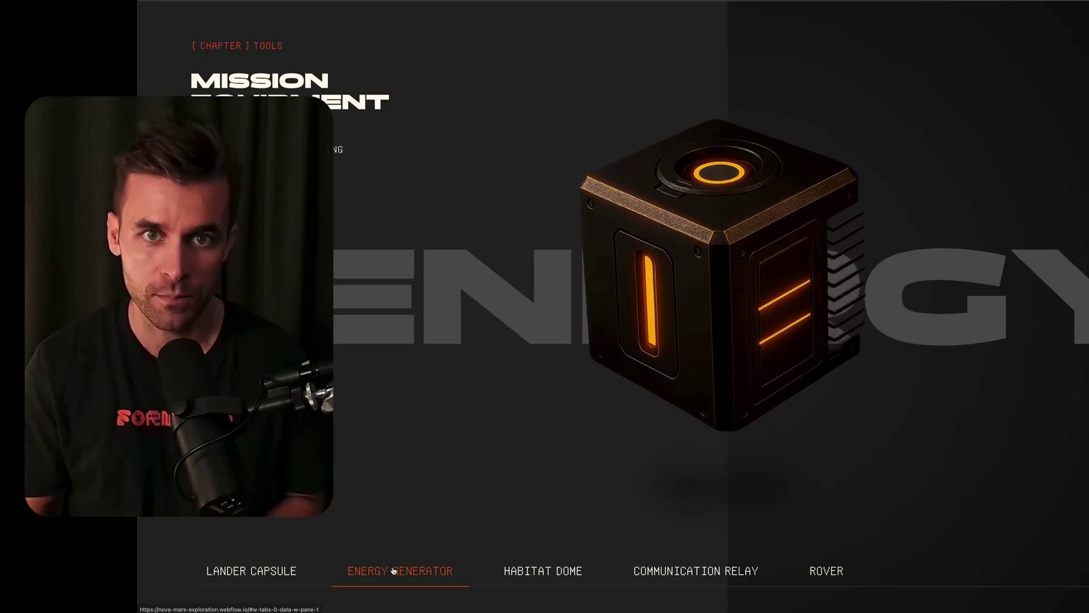
click(277, 571)
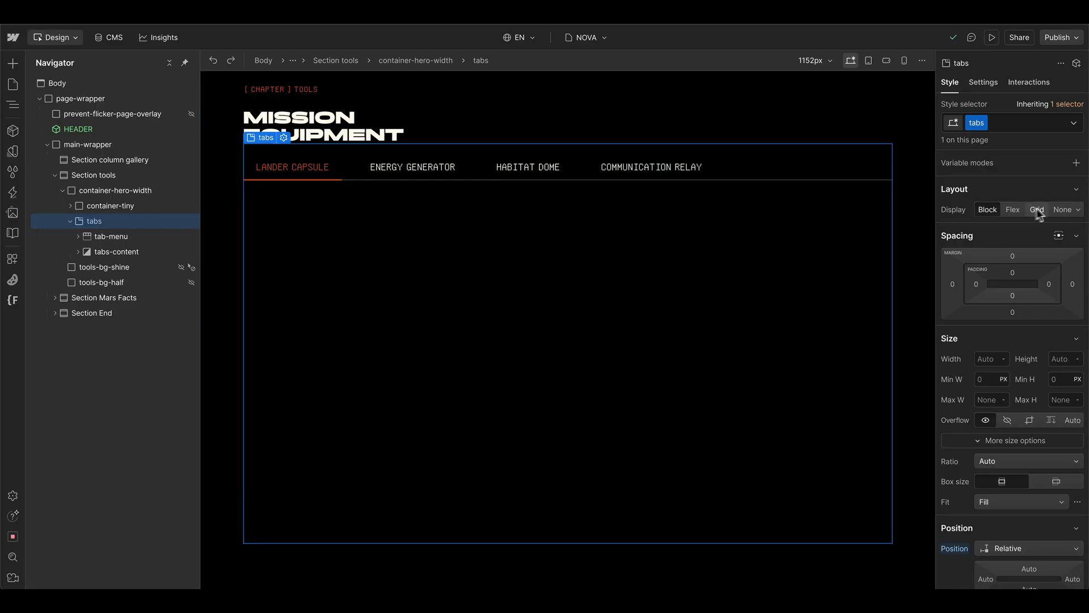
Set tabs to Flex with vertical direction and give tab-menu a flex order of Last.
click(1017, 210)
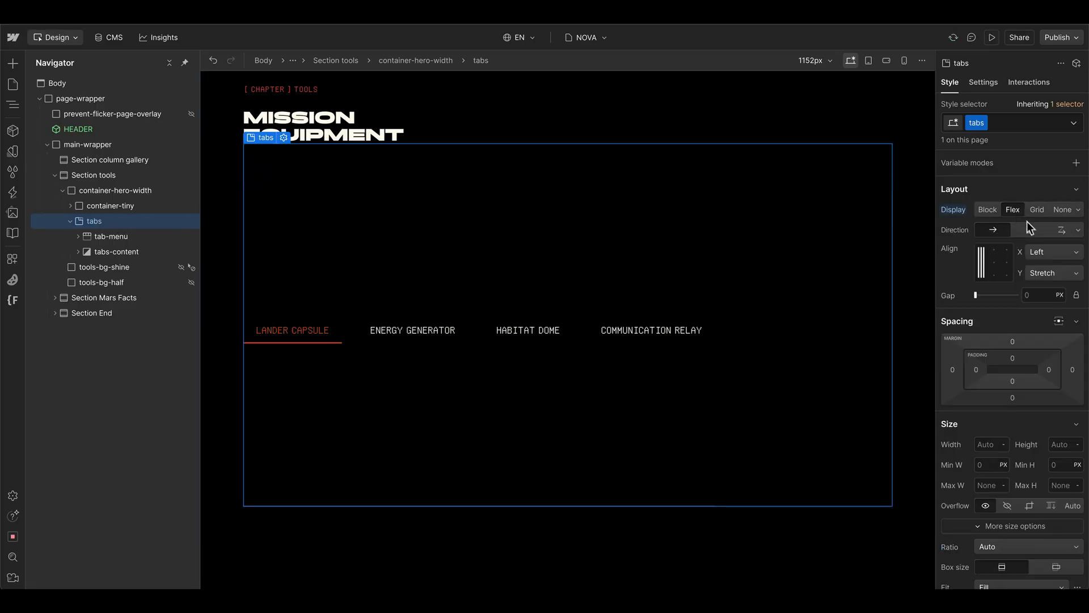
click(1029, 227)
click(101, 237)
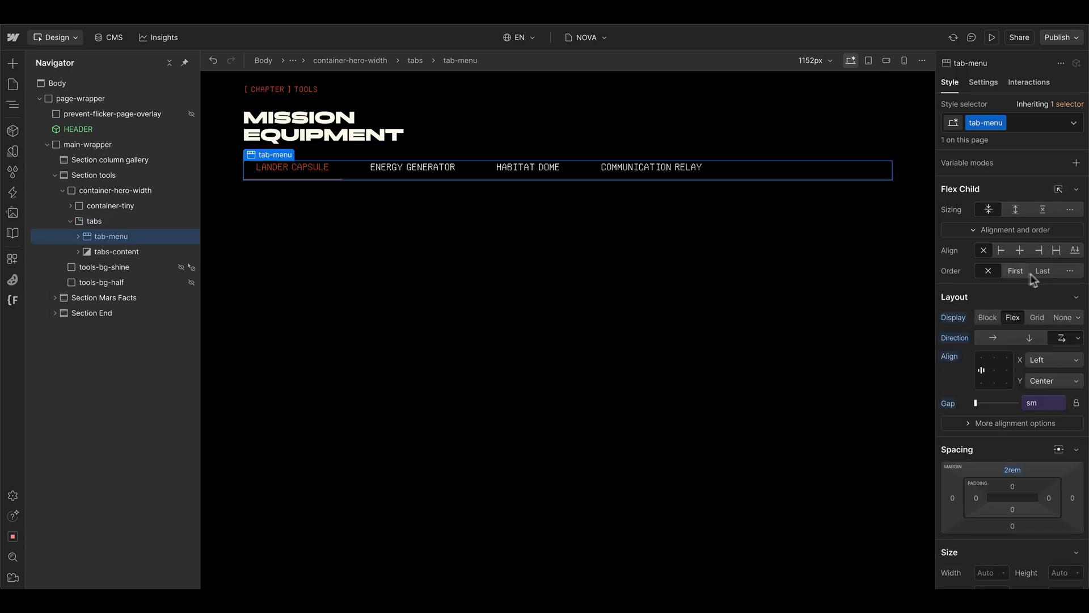
click(1045, 272)
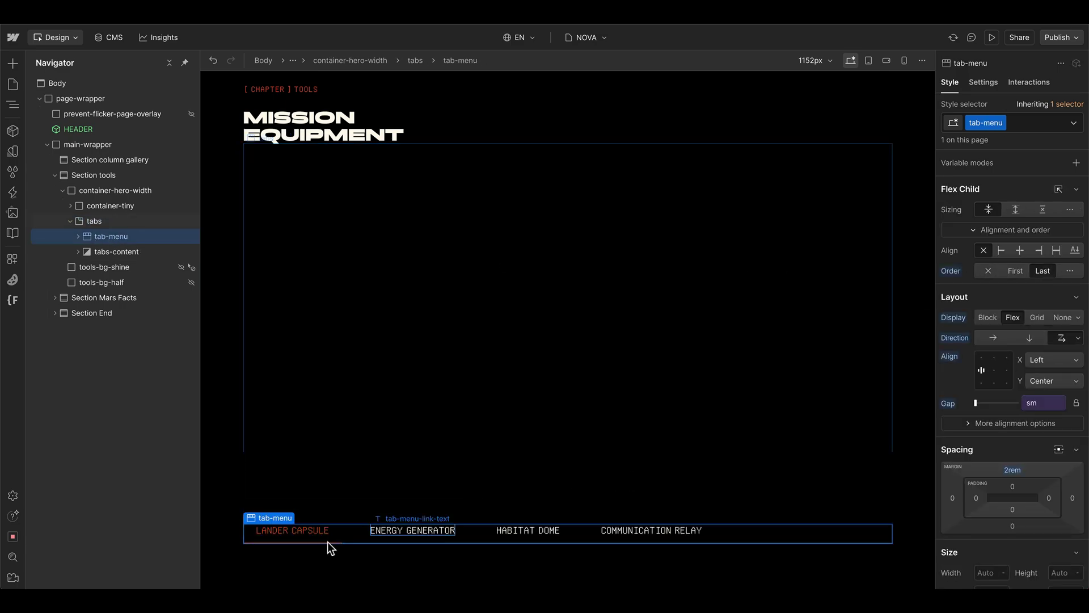
Set the tools-bg-half background's Display to Block.
click(81, 252)
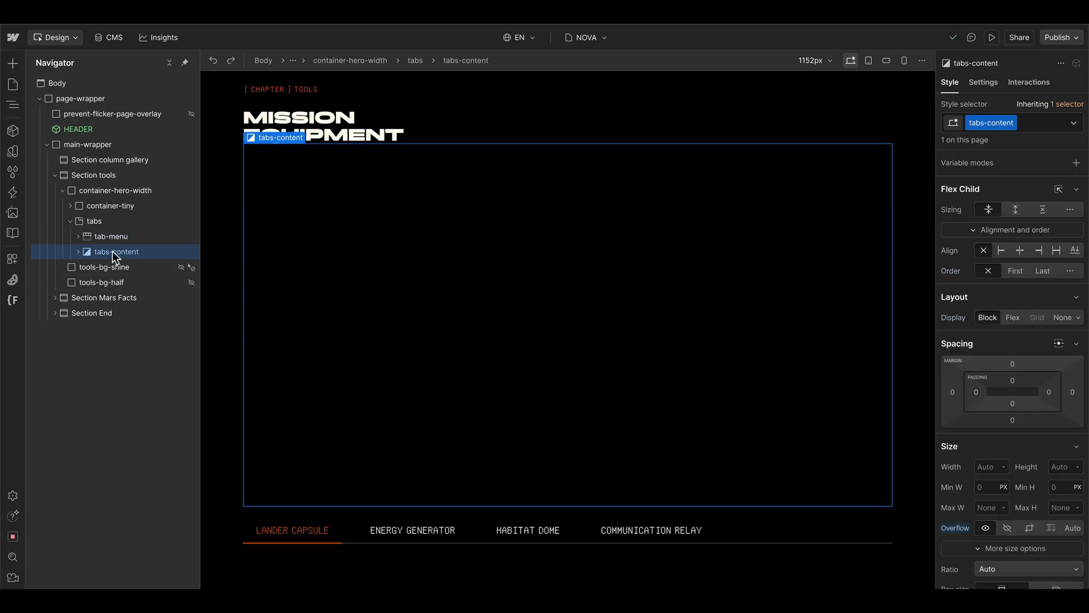
click(149, 284)
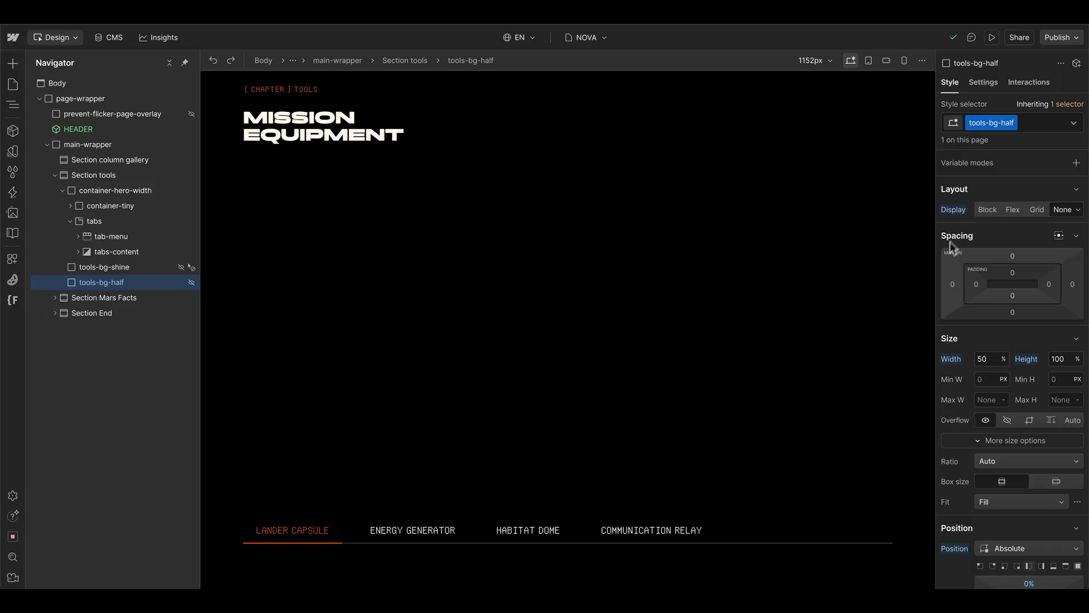
click(957, 210)
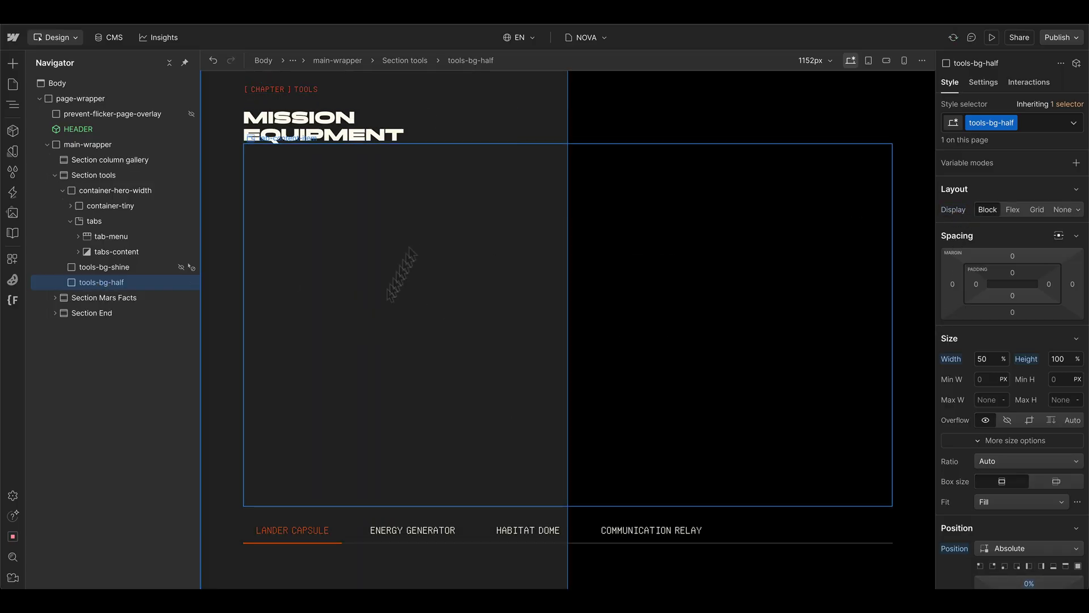
Set tools-bg-shine's Display to Block and inspect its radial gradient background.
click(134, 266)
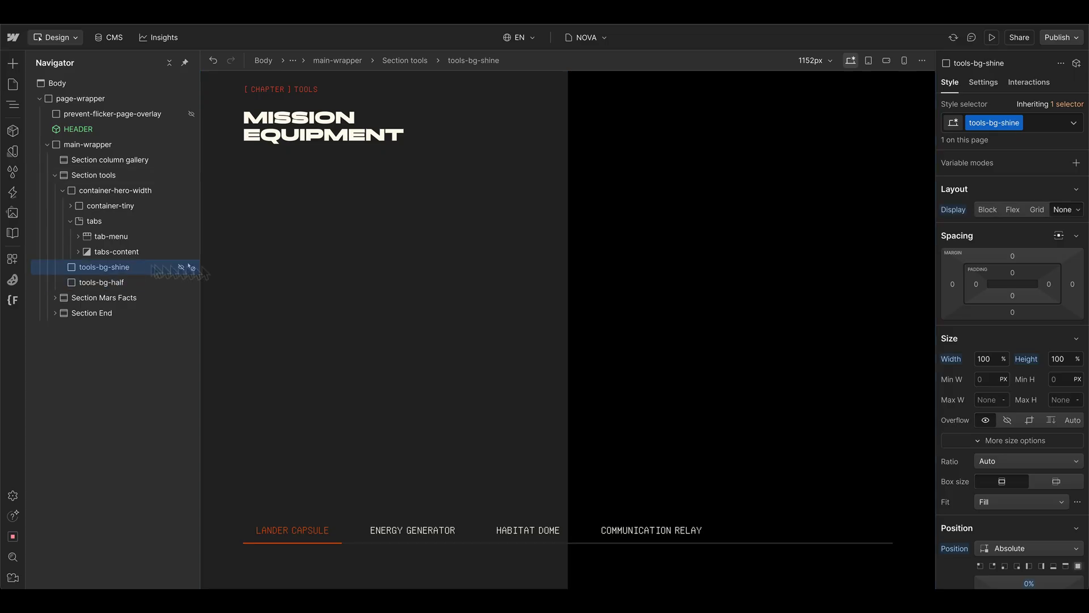
click(958, 210)
scroll(996, 448, down, 10)
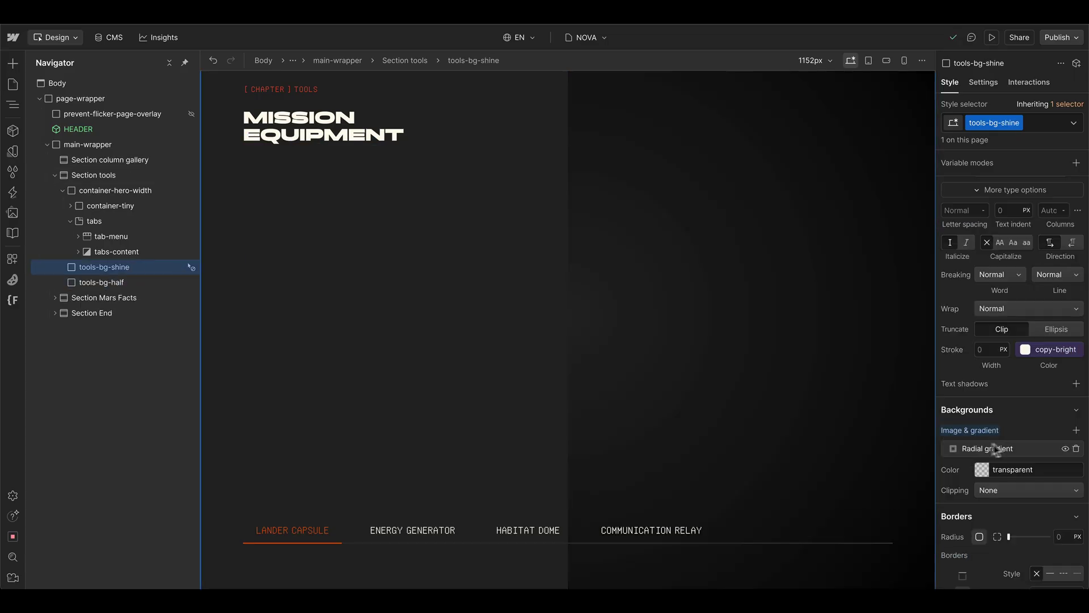
click(1001, 450)
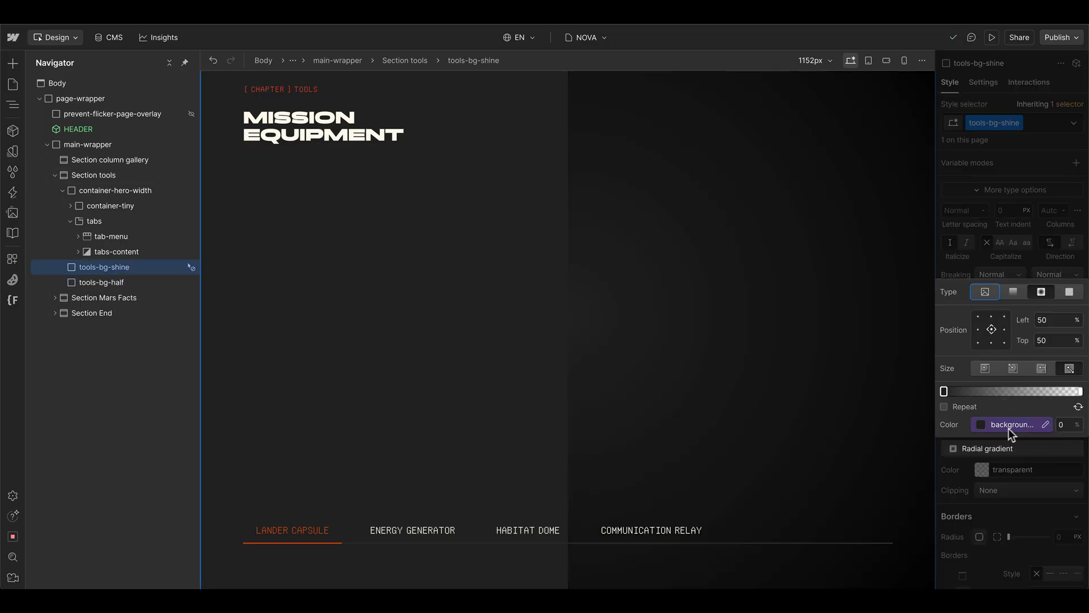
click(1001, 451)
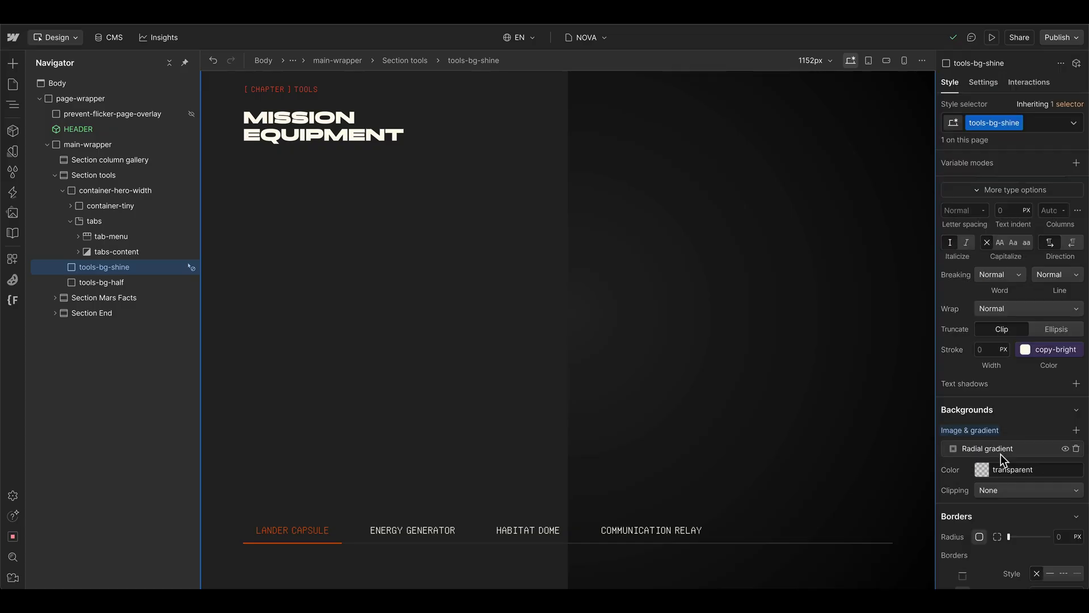
scroll(1002, 471, up, 10)
scroll(1020, 550, down, 1)
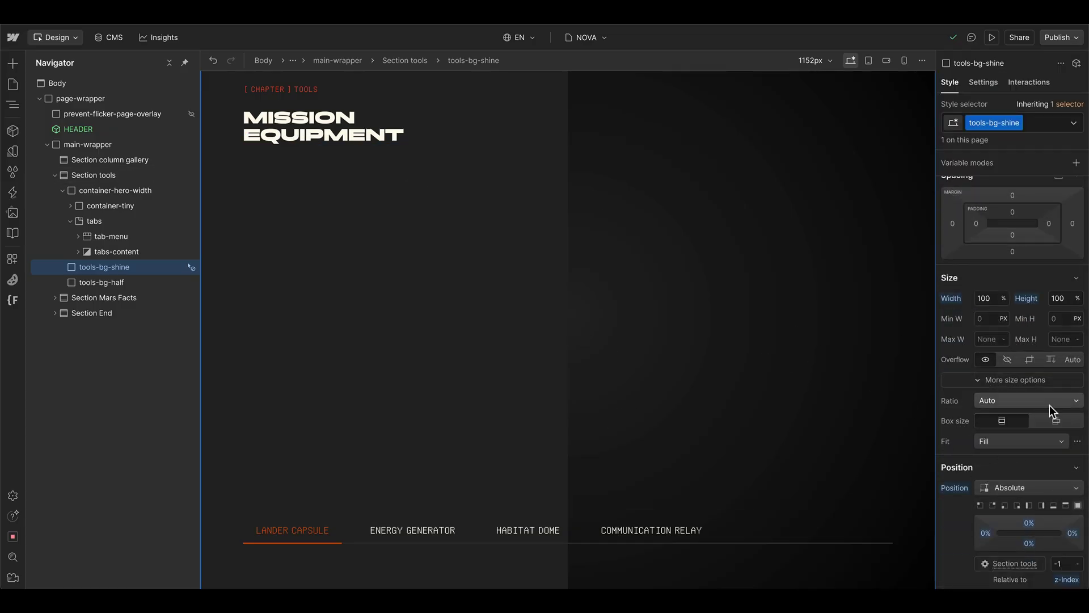
scroll(1050, 413, up, 1)
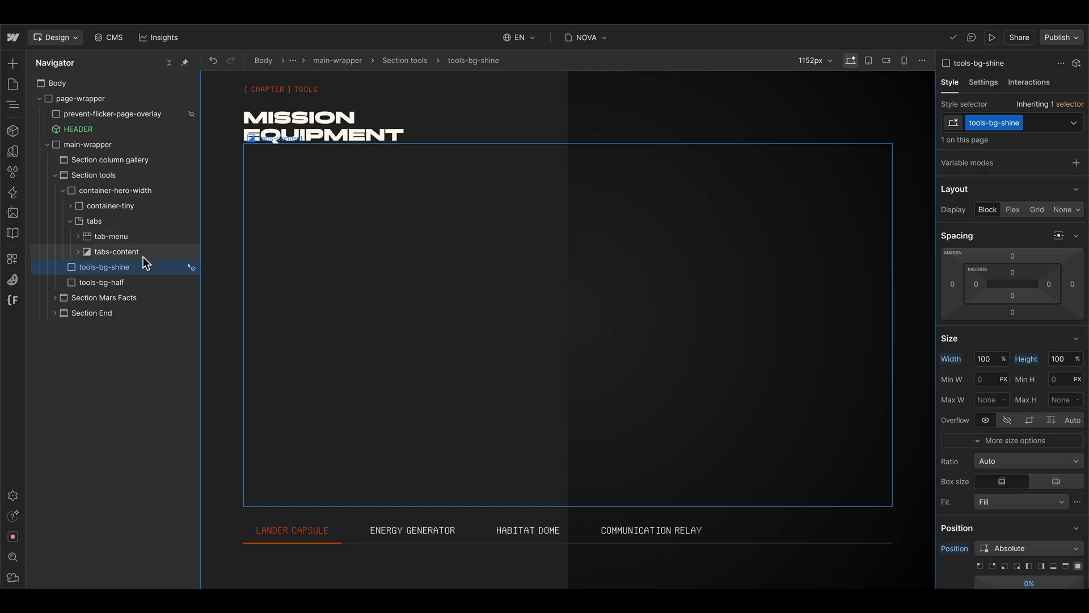
Paste a tool-tab-item into the first tab-content-item and review its centred vertical flex styles.
click(76, 251)
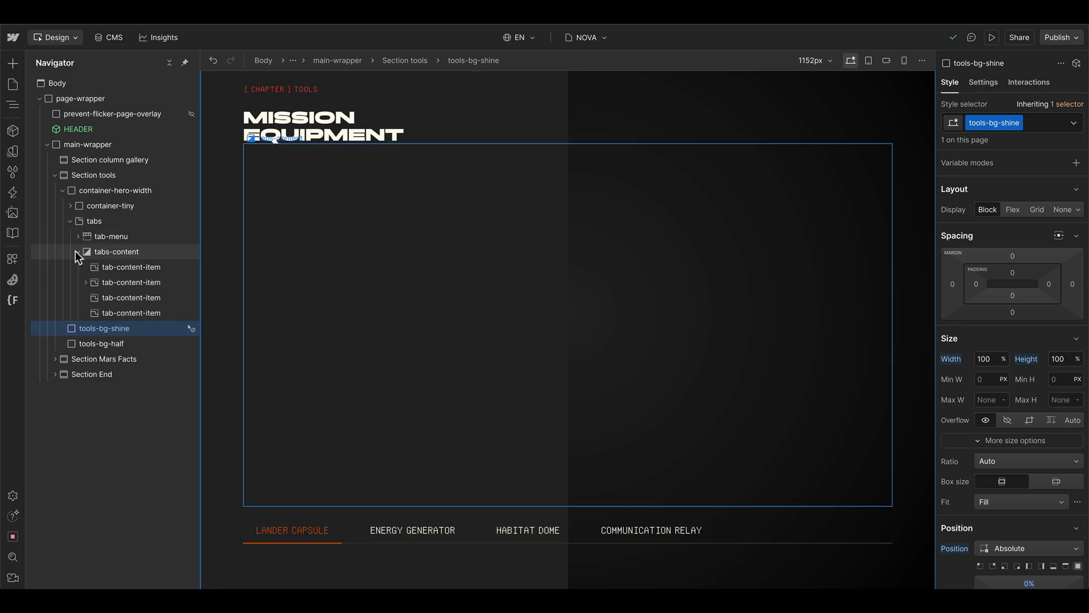
click(106, 267)
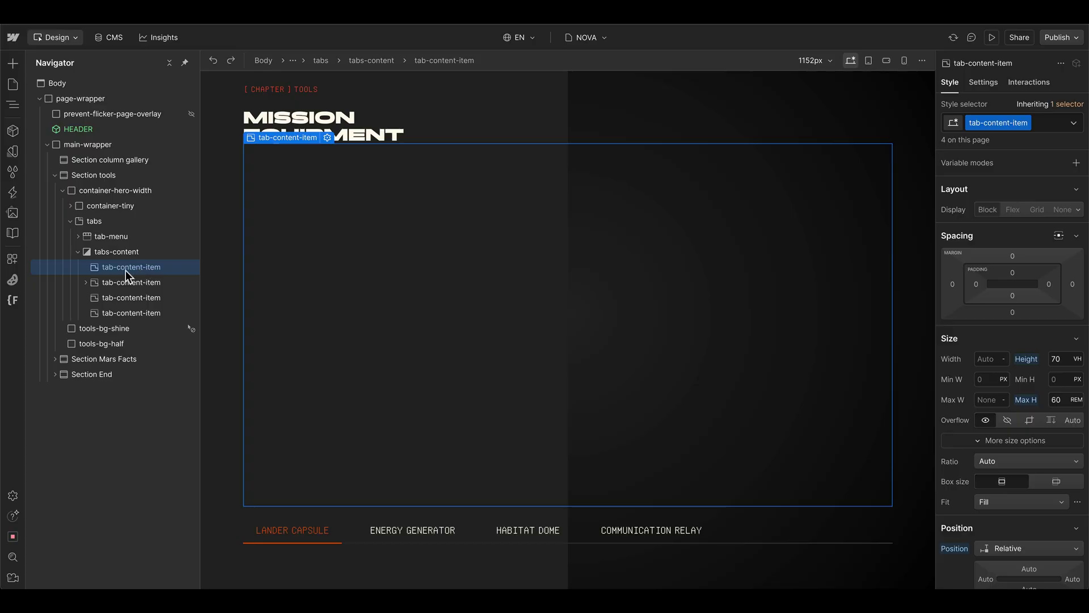
key(ctrl+v)
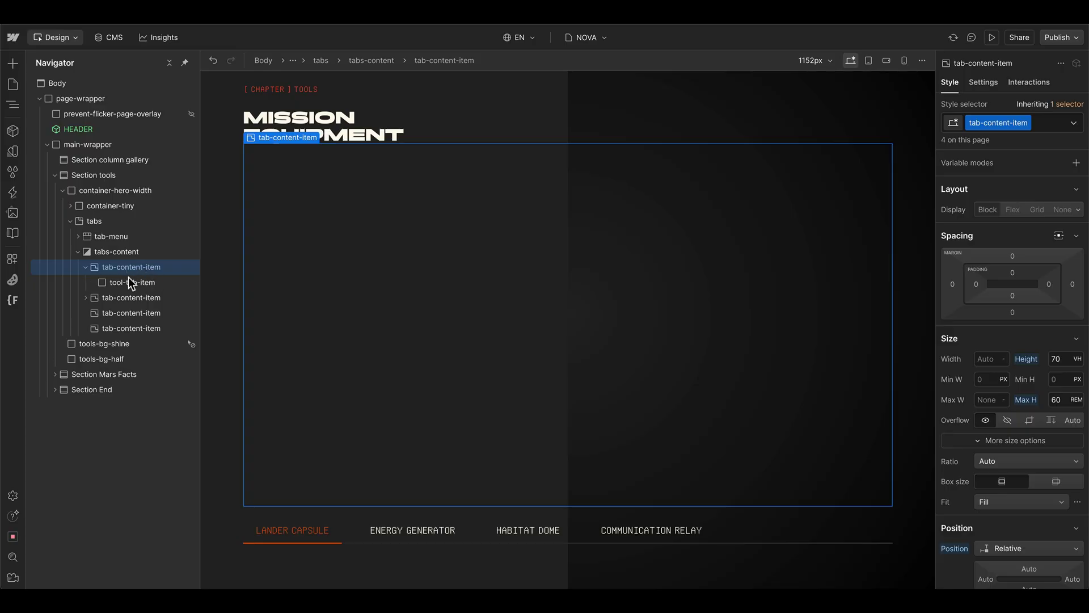
click(126, 282)
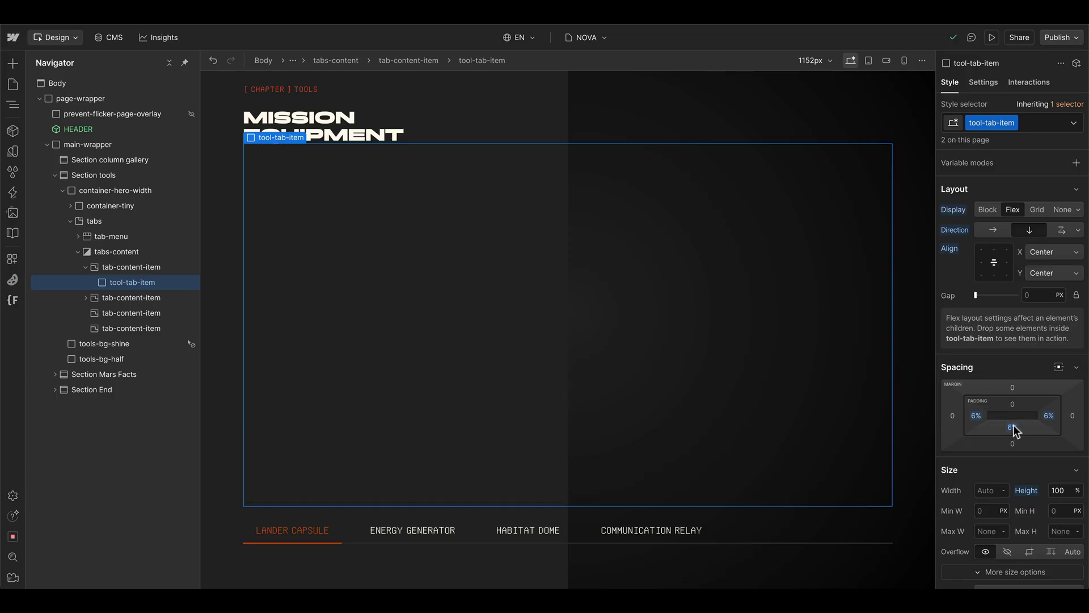
scroll(1032, 436, down, 2)
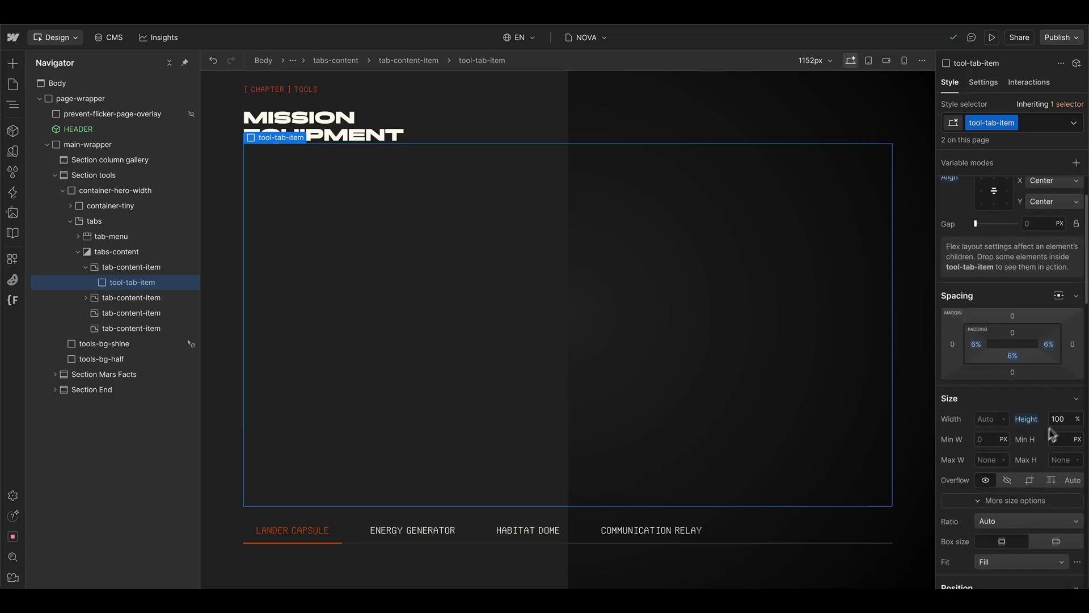
scroll(1032, 431, down, 6)
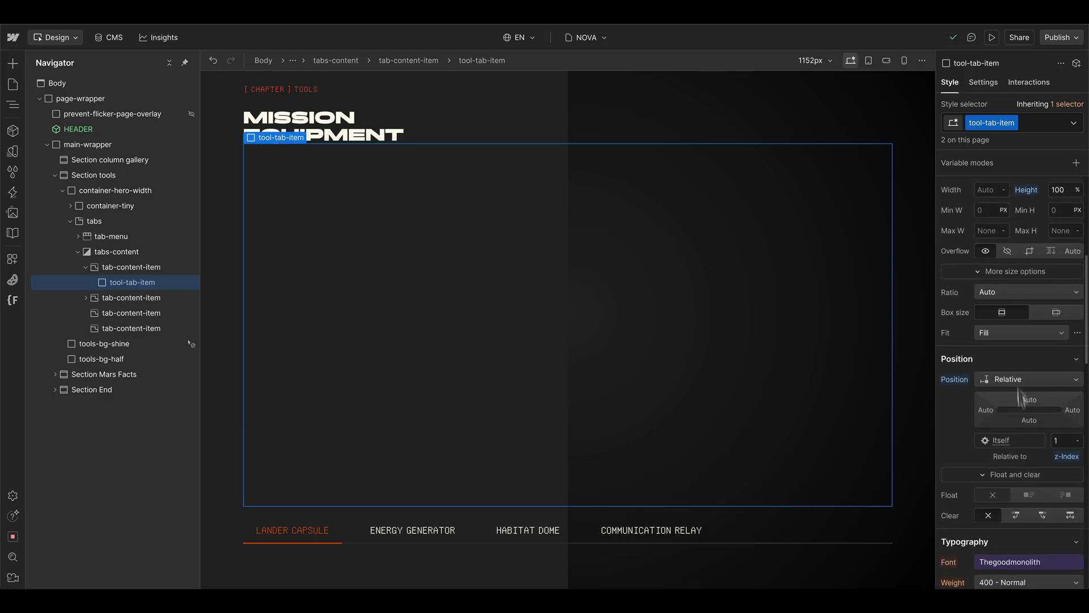
click(143, 283)
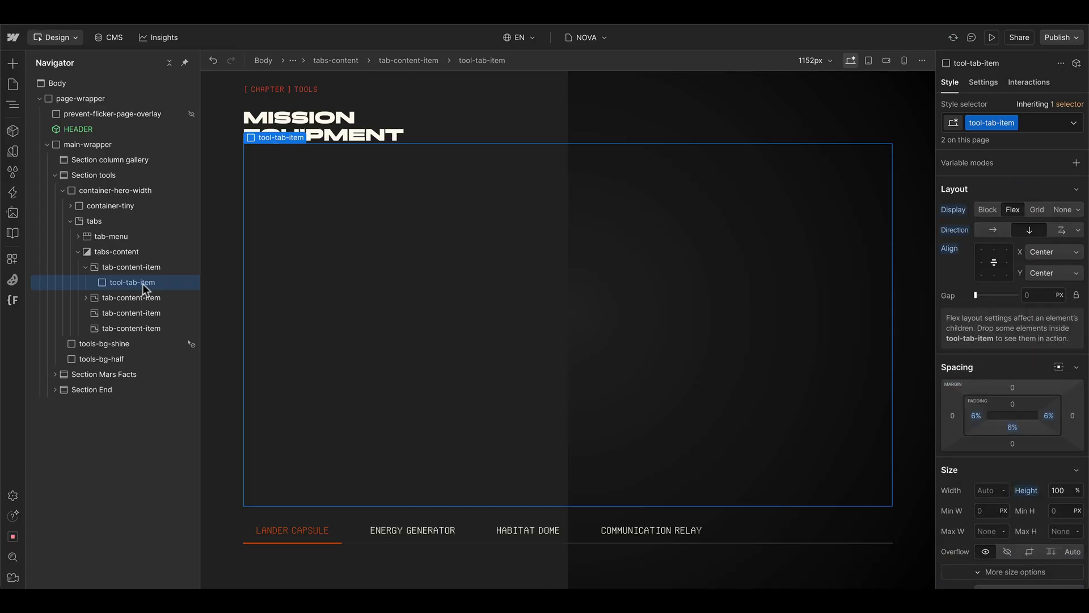
click(138, 299)
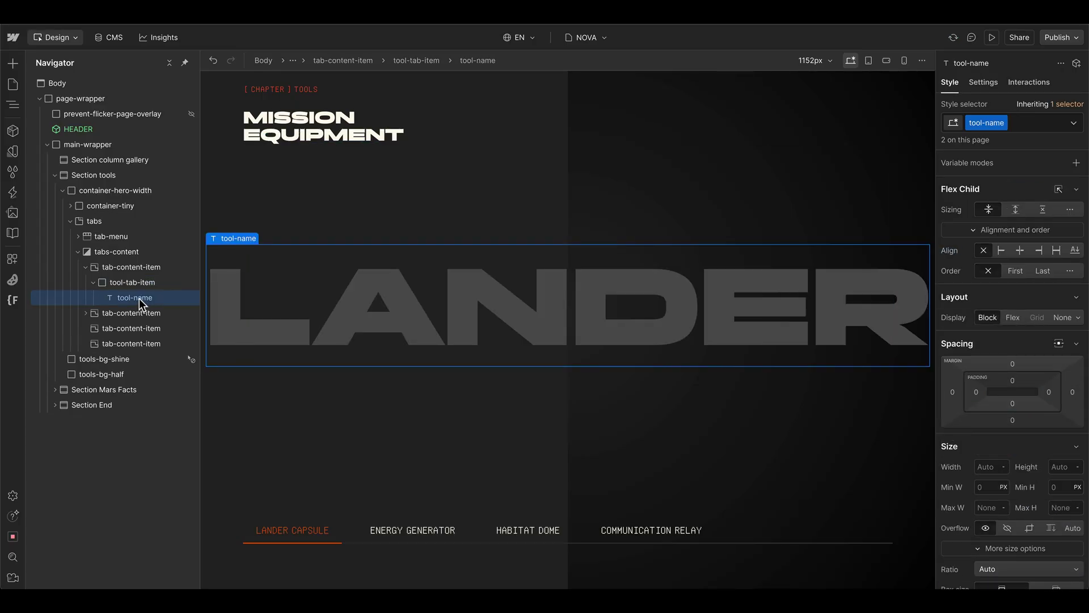
scroll(1032, 390, down, 3)
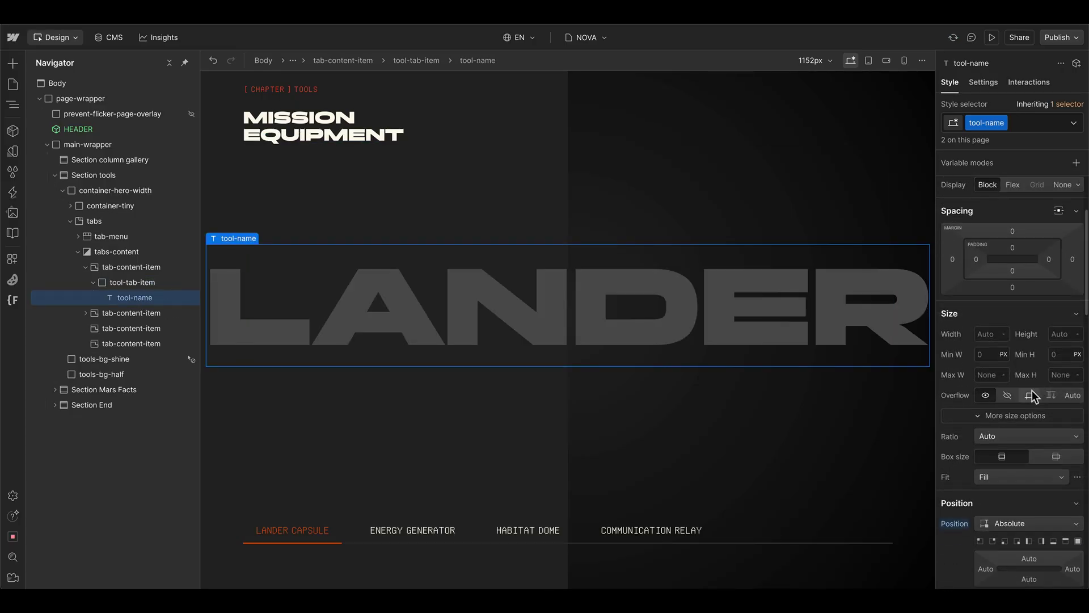
scroll(1019, 506, down, 2)
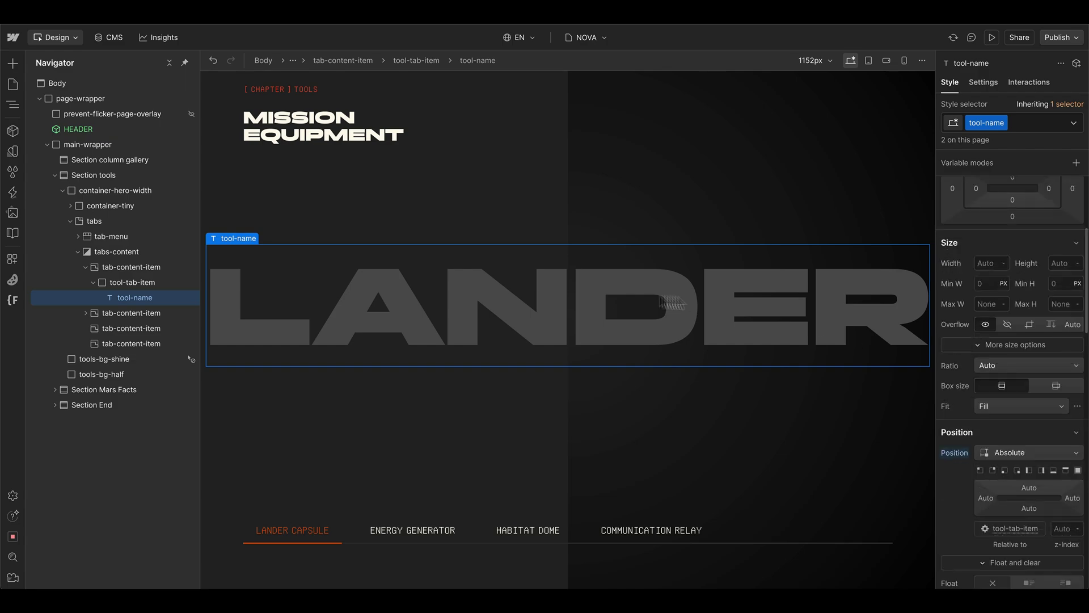
click(139, 282)
scroll(1032, 284, up, 3)
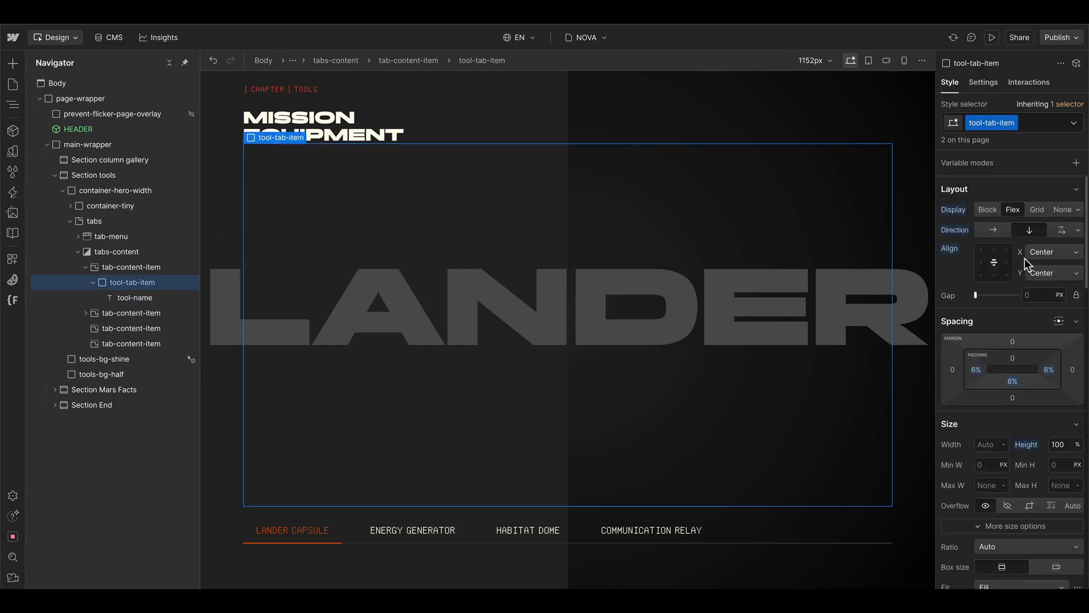
click(995, 250)
click(994, 263)
click(994, 275)
click(994, 250)
click(993, 262)
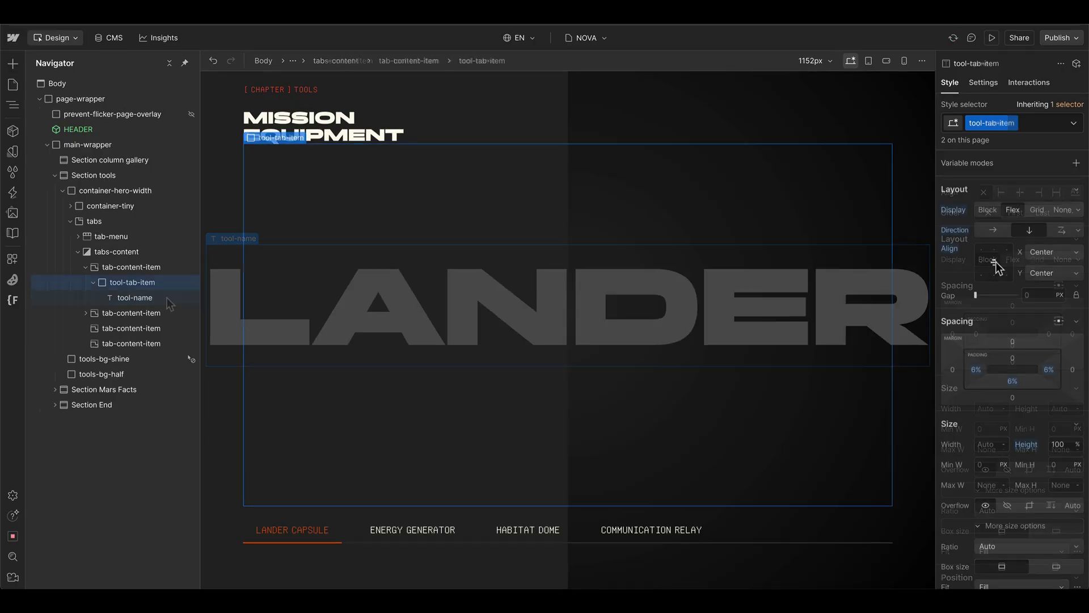
click(907, 334)
scroll(953, 391, down, 10)
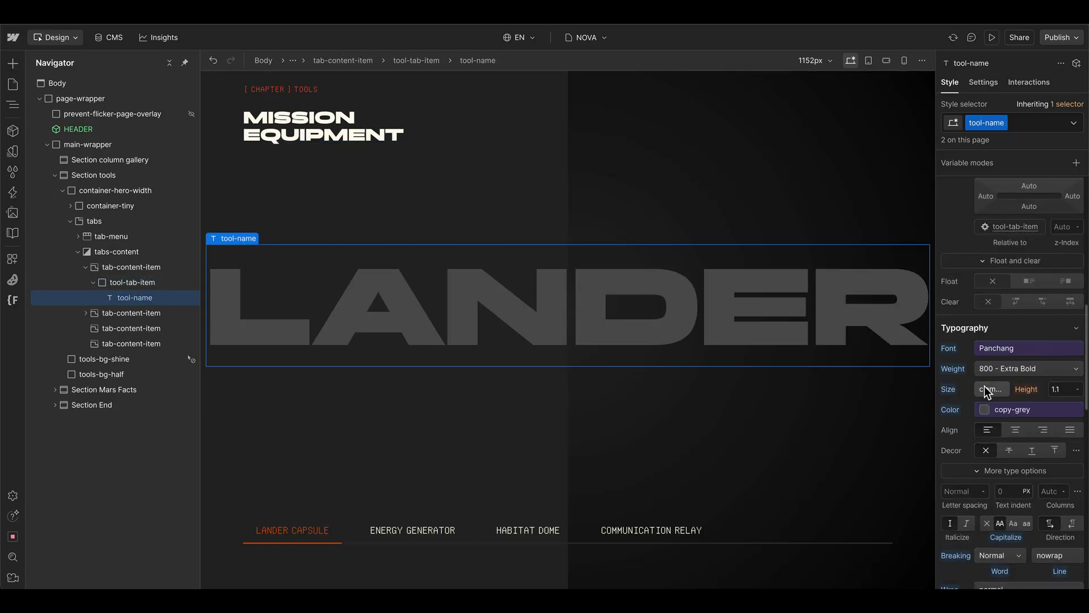
click(990, 389)
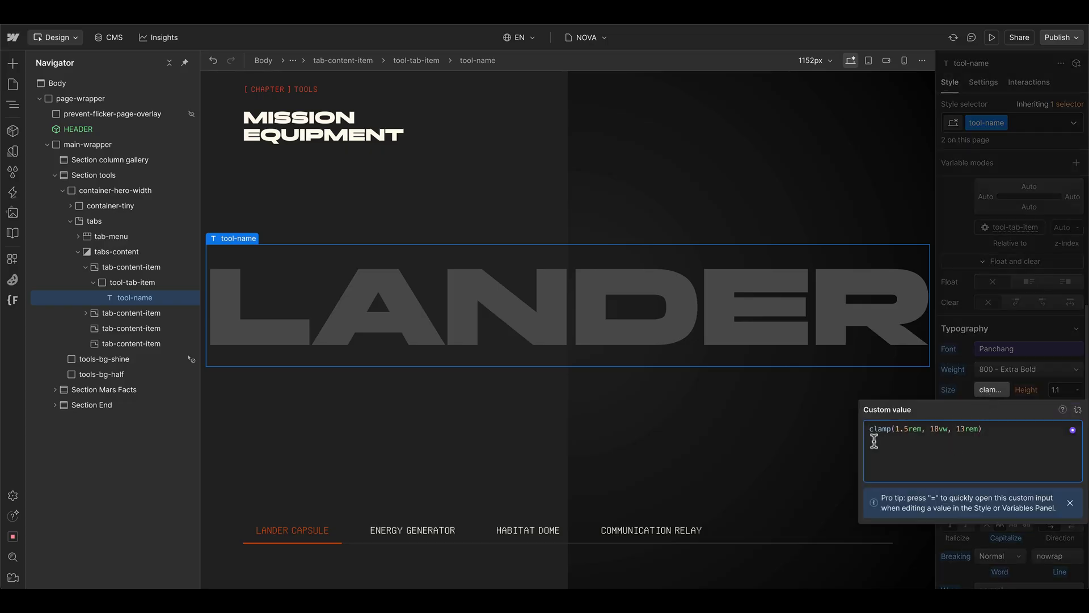
drag(896, 429, 910, 436)
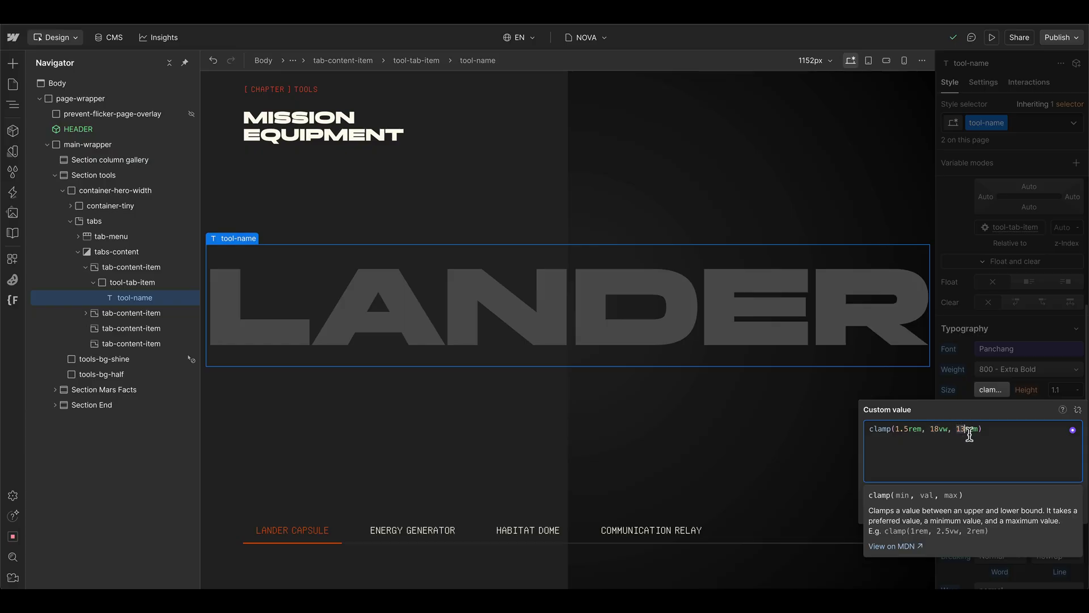
scroll(994, 353, down, 2)
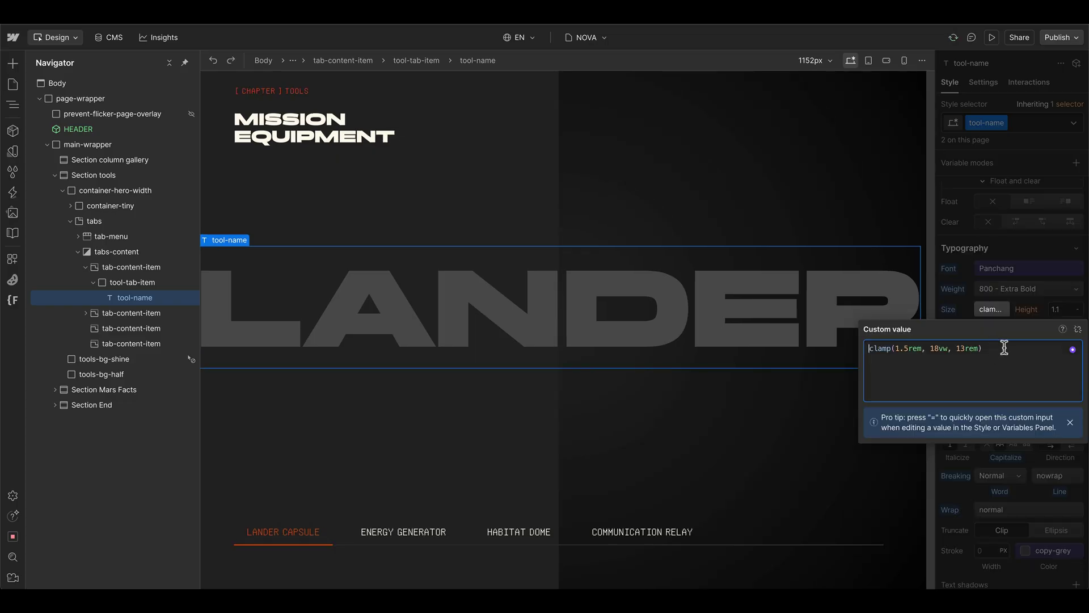
click(963, 315)
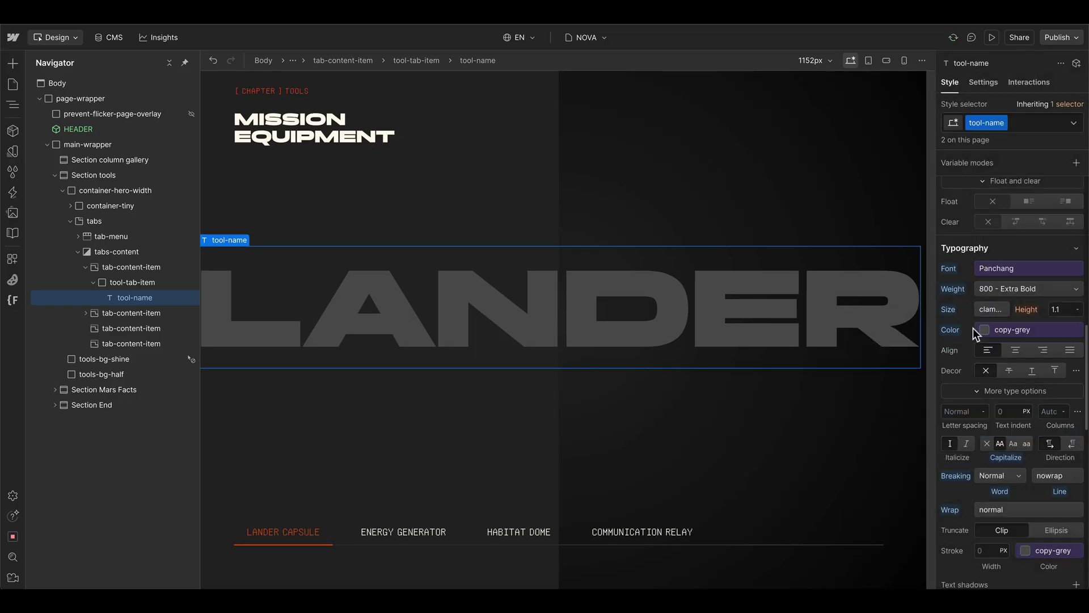
scroll(970, 369, down, 2)
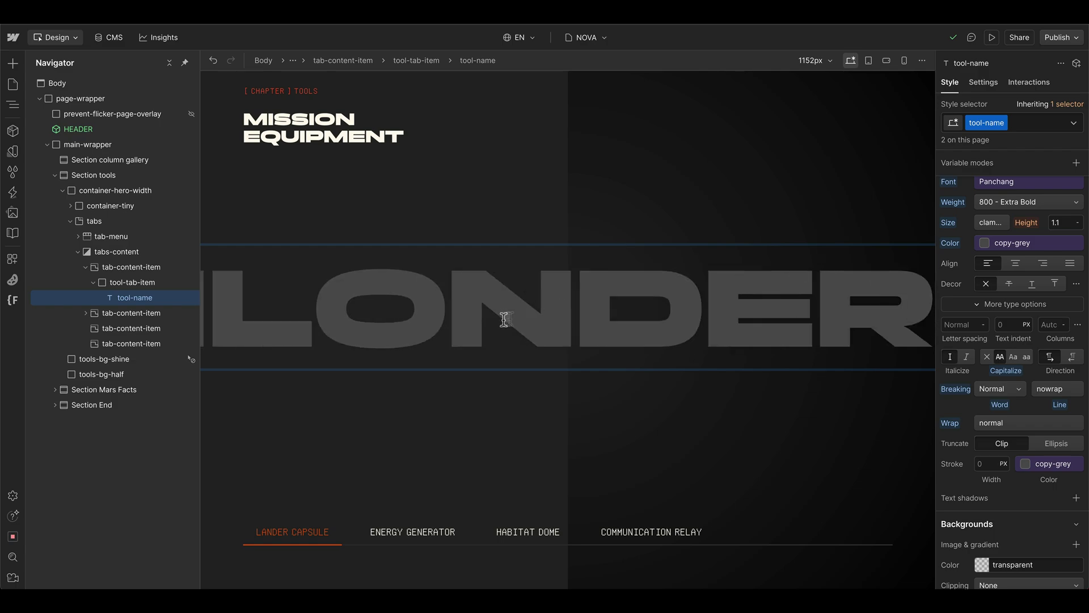
click(121, 281)
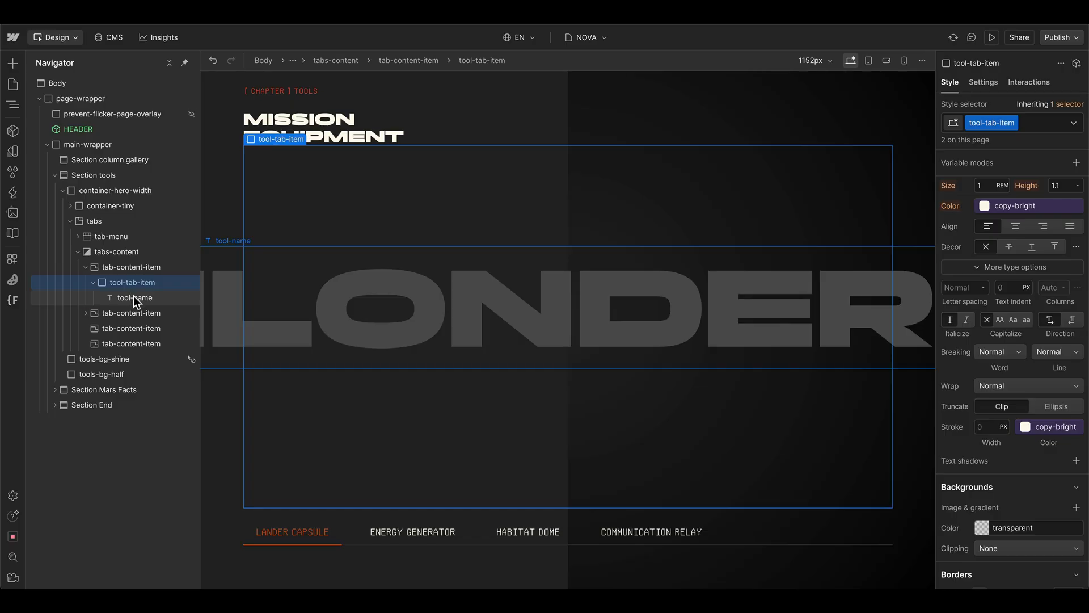
Expand tool-content-inner and tool-image-wrapper and select the tool-shadow-shape element.
click(134, 296)
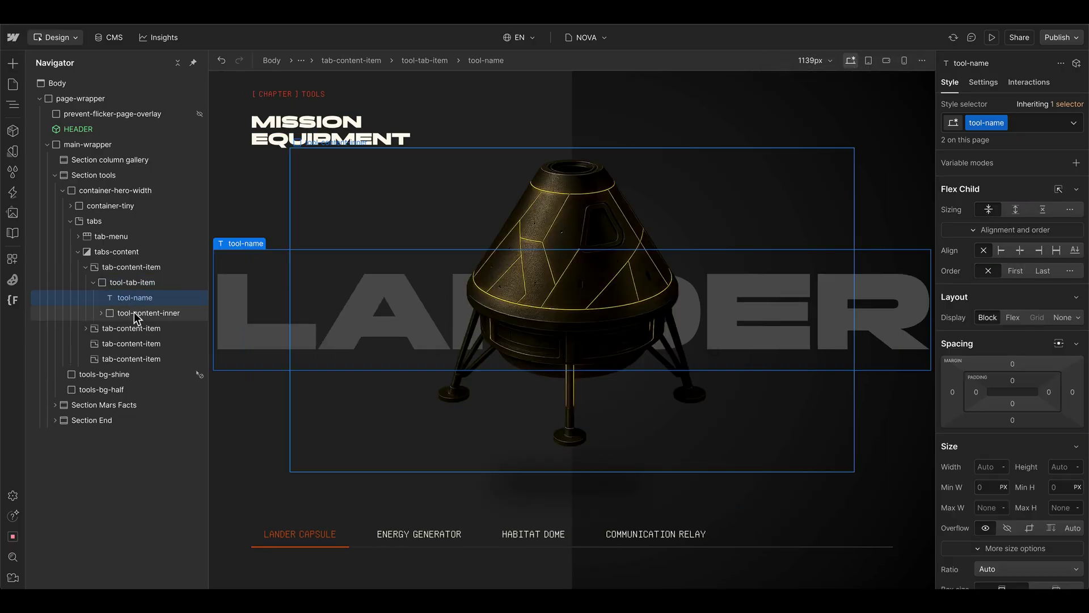
click(134, 312)
click(101, 312)
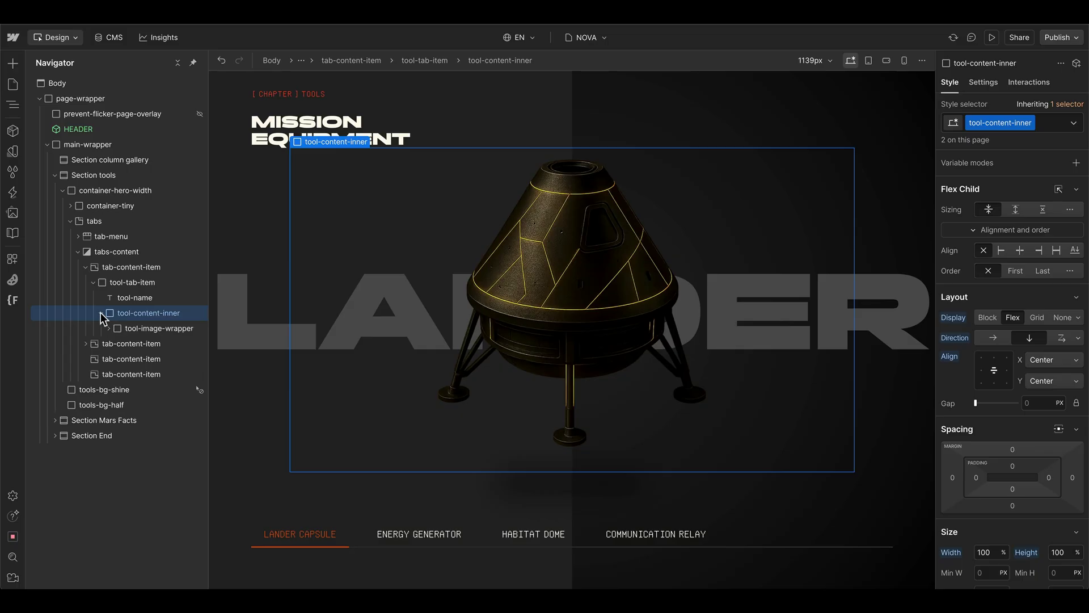
click(108, 329)
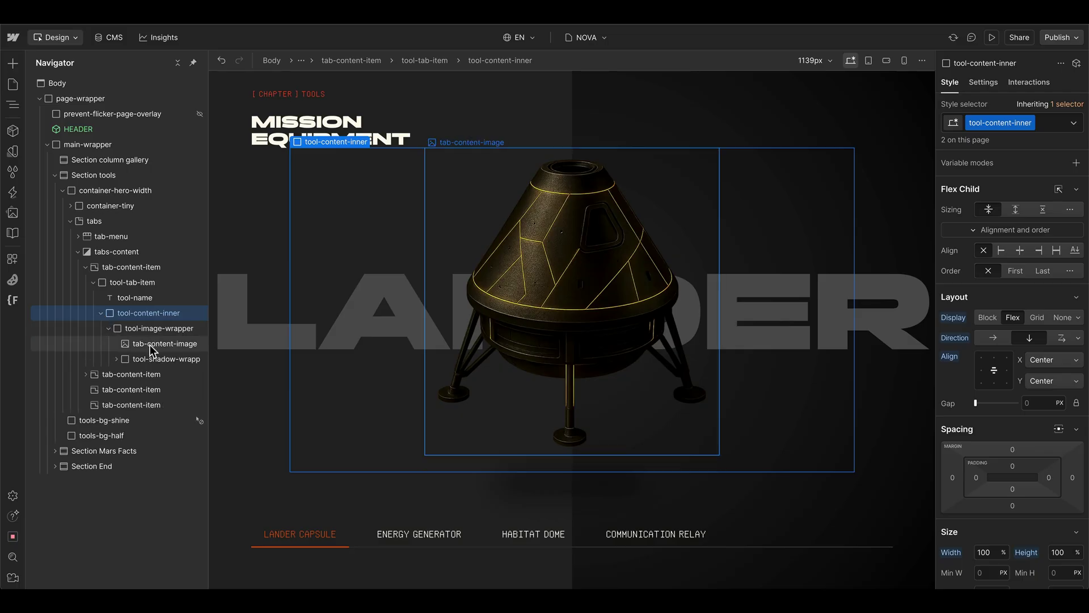
click(150, 362)
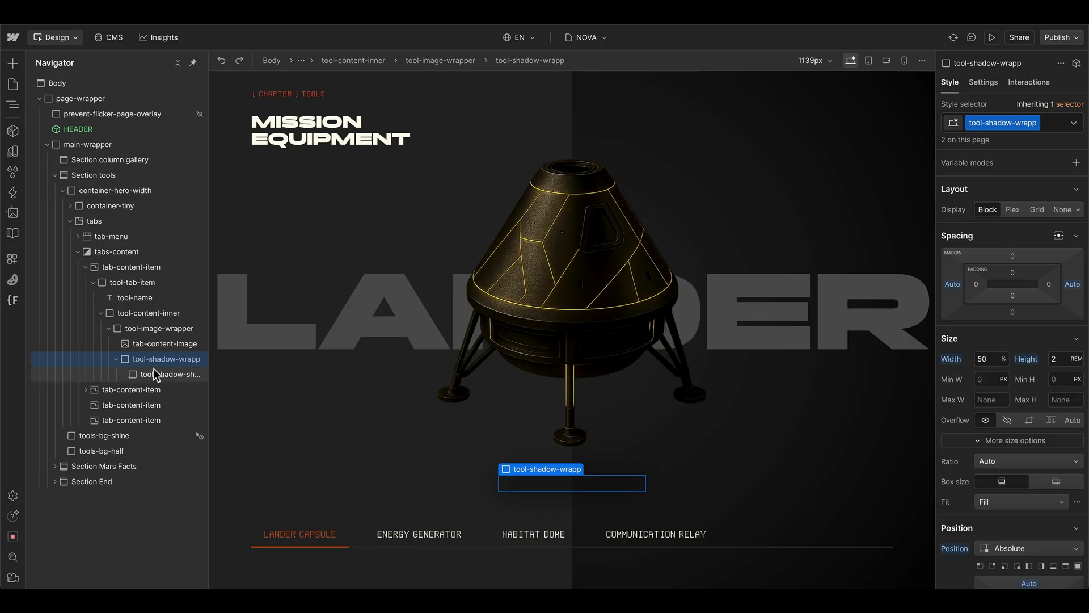
click(142, 376)
Hide the shadow shape's 1.5rem Blur filter.
scroll(972, 413, down, 6)
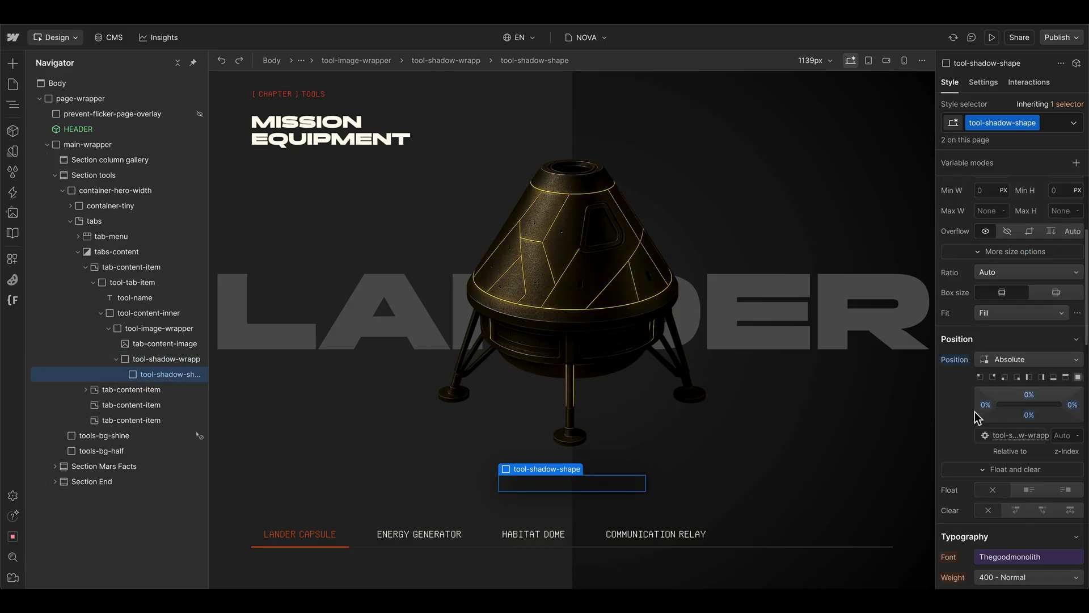
scroll(976, 418, up, 1)
scroll(1021, 289, down, 7)
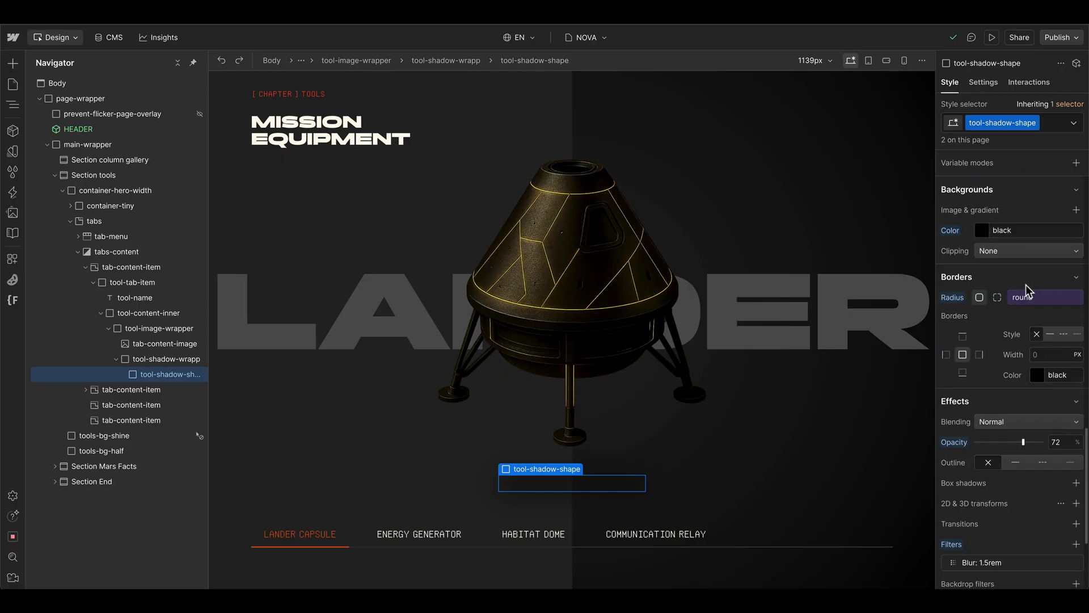
scroll(1026, 292, up, 1)
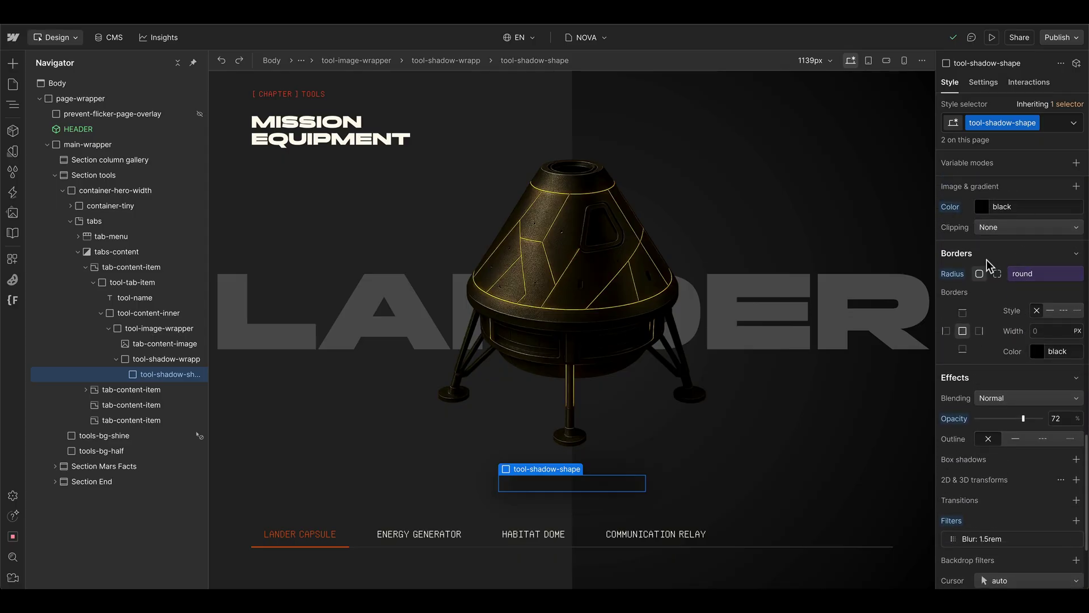
scroll(989, 265, down, 1)
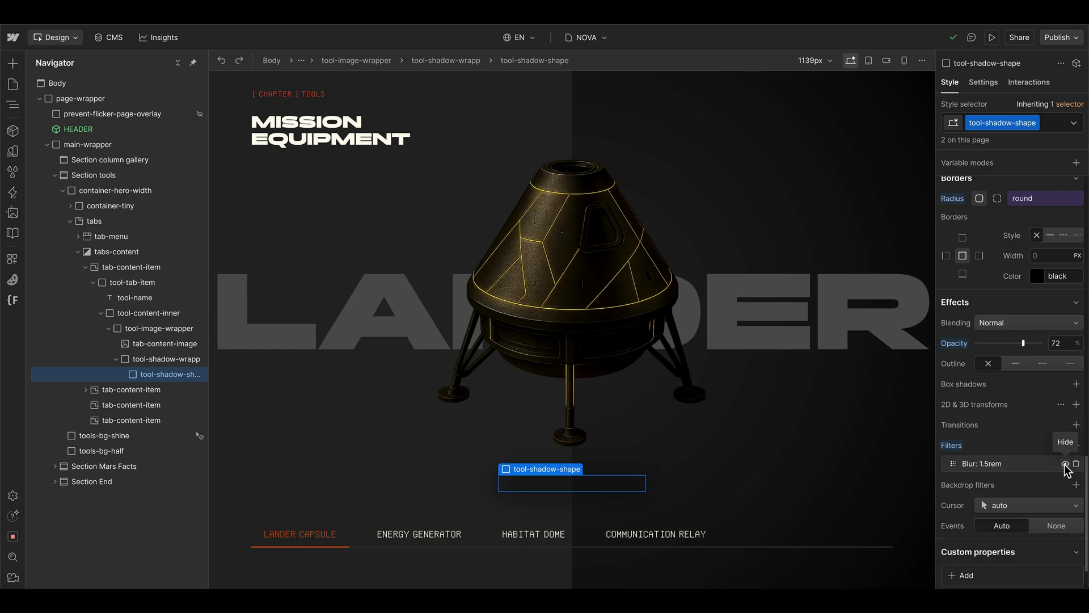
click(1066, 464)
click(660, 508)
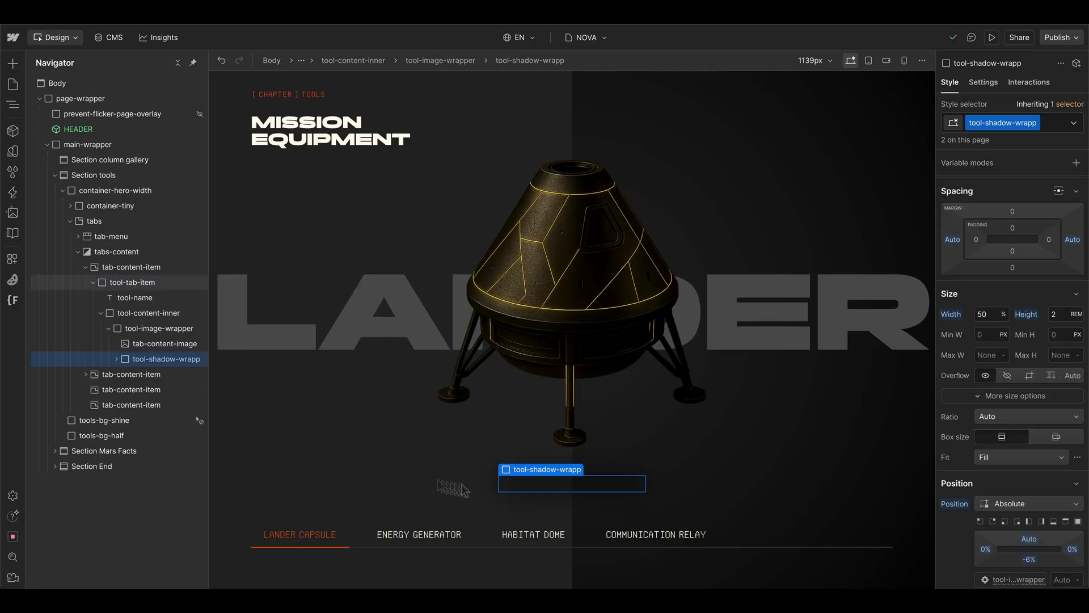
click(153, 345)
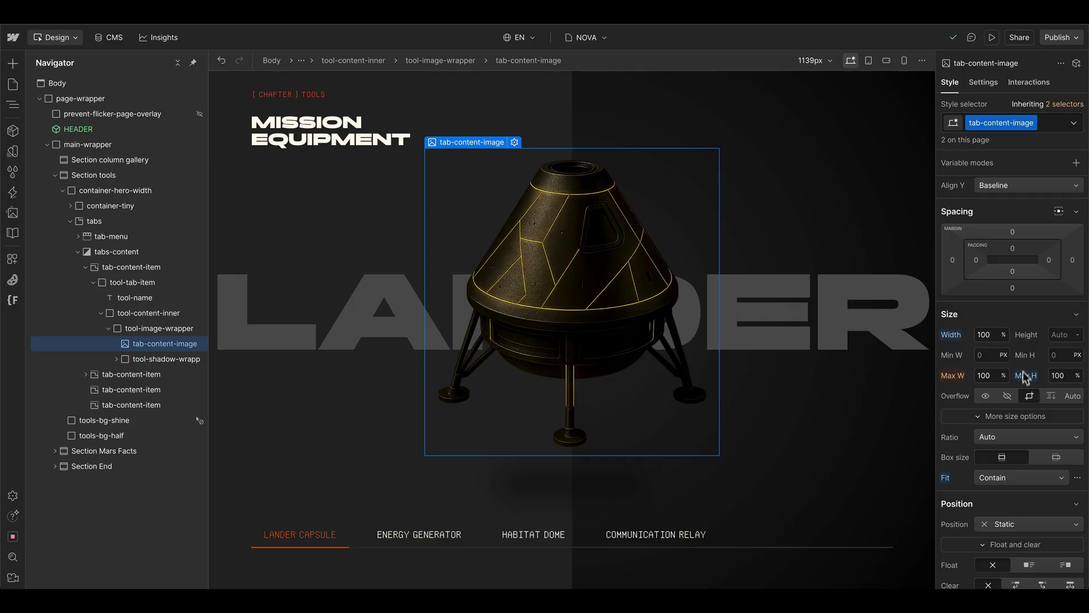
key(Down)
key(Down)
key(Down)
key(Down)
key(Down)
key(Down)
key(Down)
key(Down)
key(Down)
key(Down)
key(Down)
key(Down)
key(Down)
key(Down)
key(Down)
key(Down)
key(Down)
key(Down)
key(Down)
key(Down)
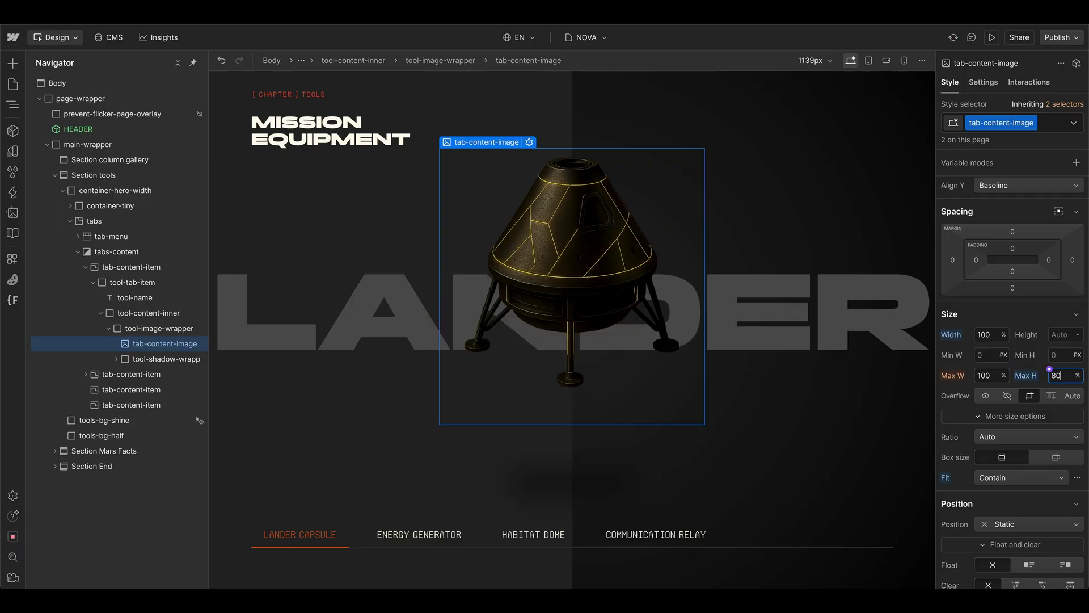
key(Up)
key(Up)
key(Up)
key(Up)
key(Up)
key(Up)
key(Up)
key(Up)
key(Up)
key(Up)
key(Up)
key(Up)
key(Up)
key(Up)
key(Up)
key(Up)
key(Up)
key(Up)
key(Up)
key(Up)
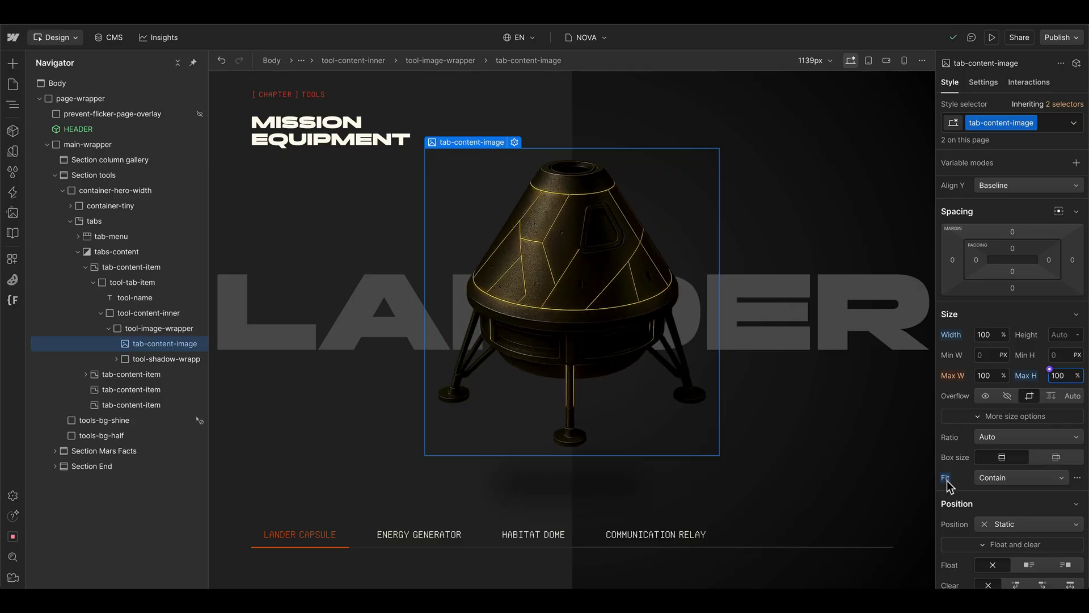
click(143, 329)
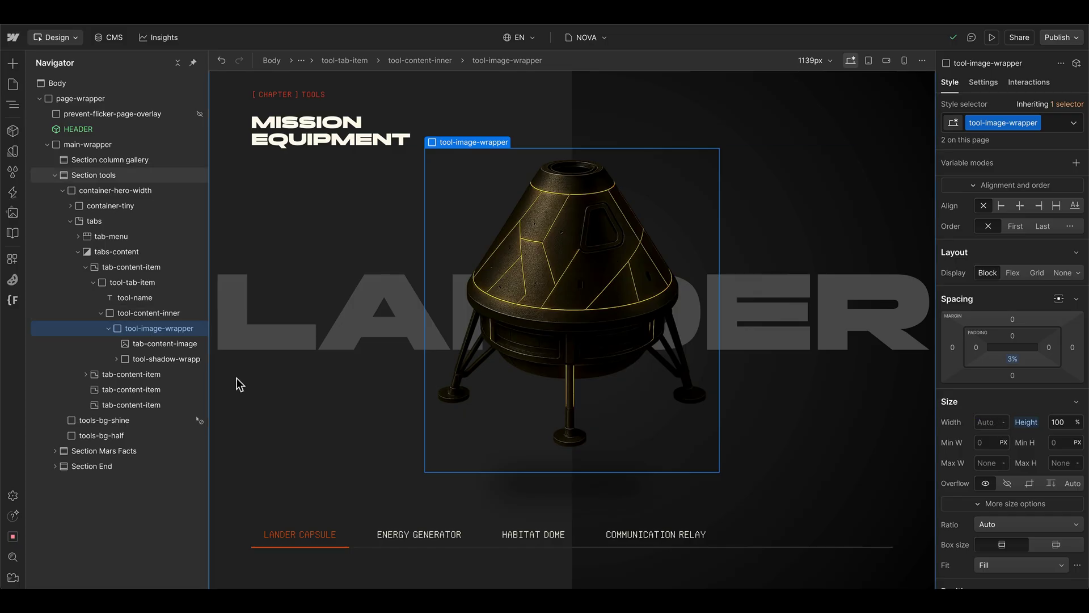
Toggle tool-content-inner's Display from Flex to Block and back to Flex, then select the image wrapper.
click(135, 312)
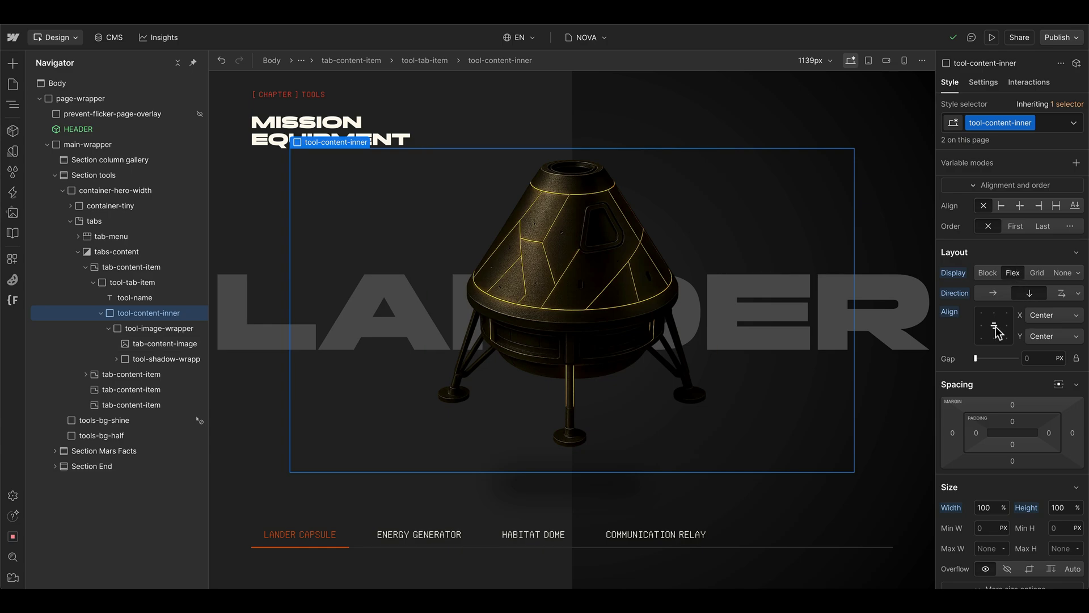
alt+click(954, 272)
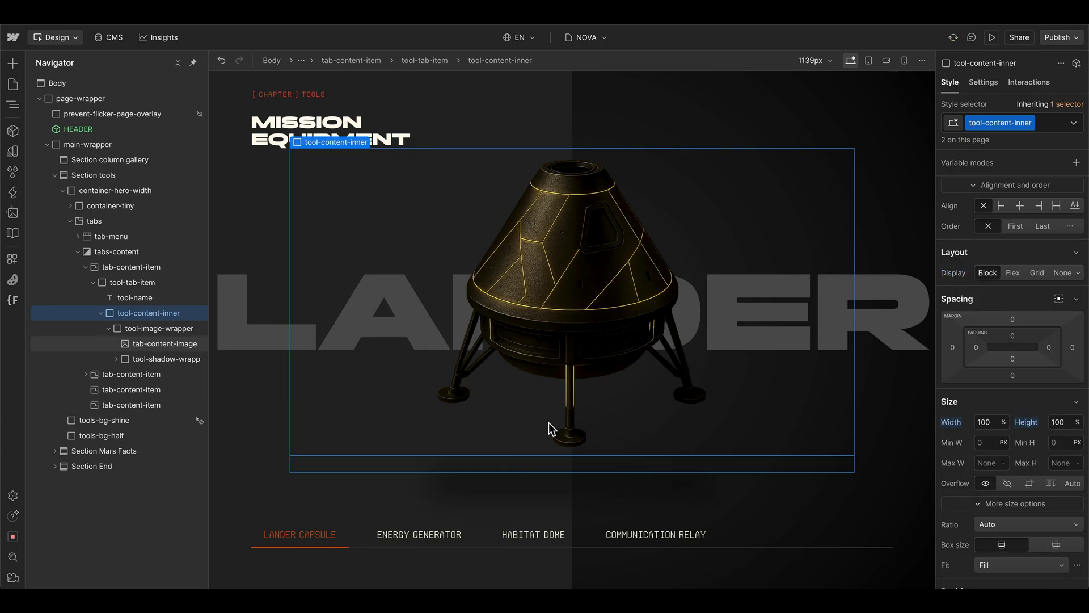
click(403, 334)
click(187, 335)
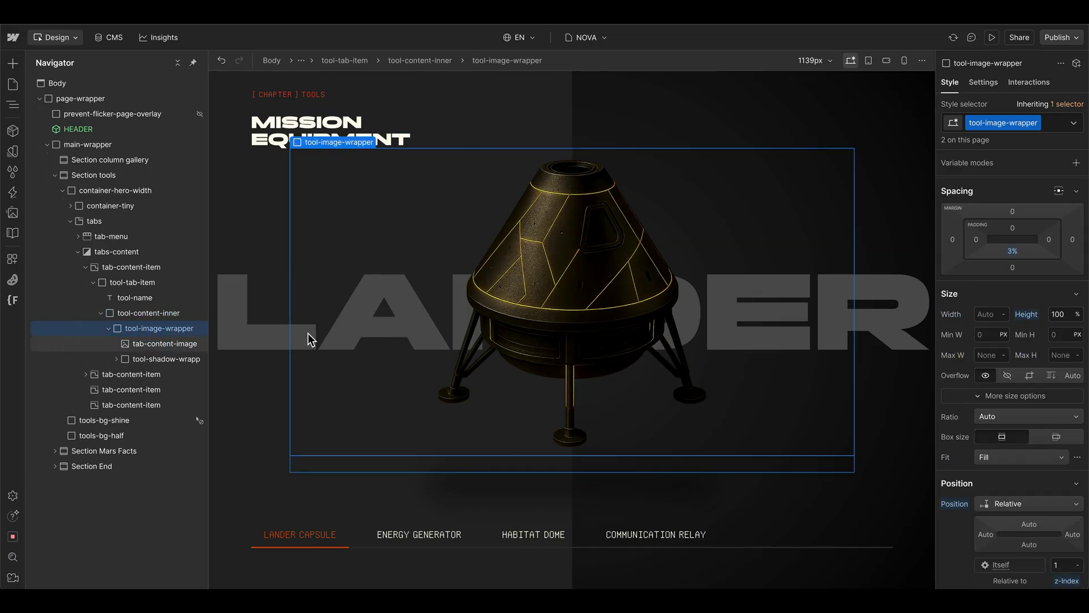
click(164, 313)
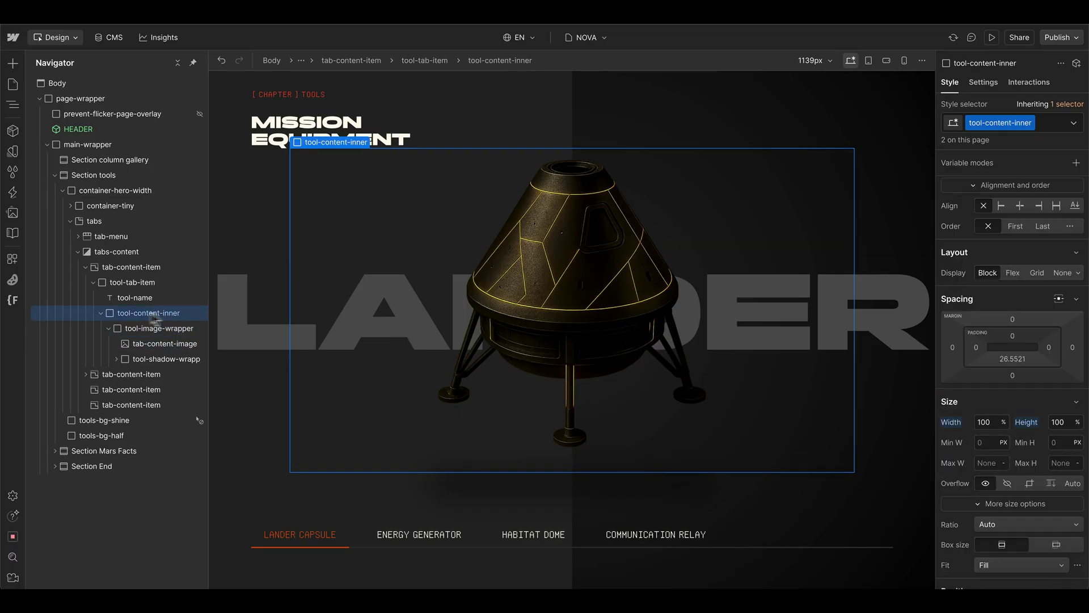
click(1012, 273)
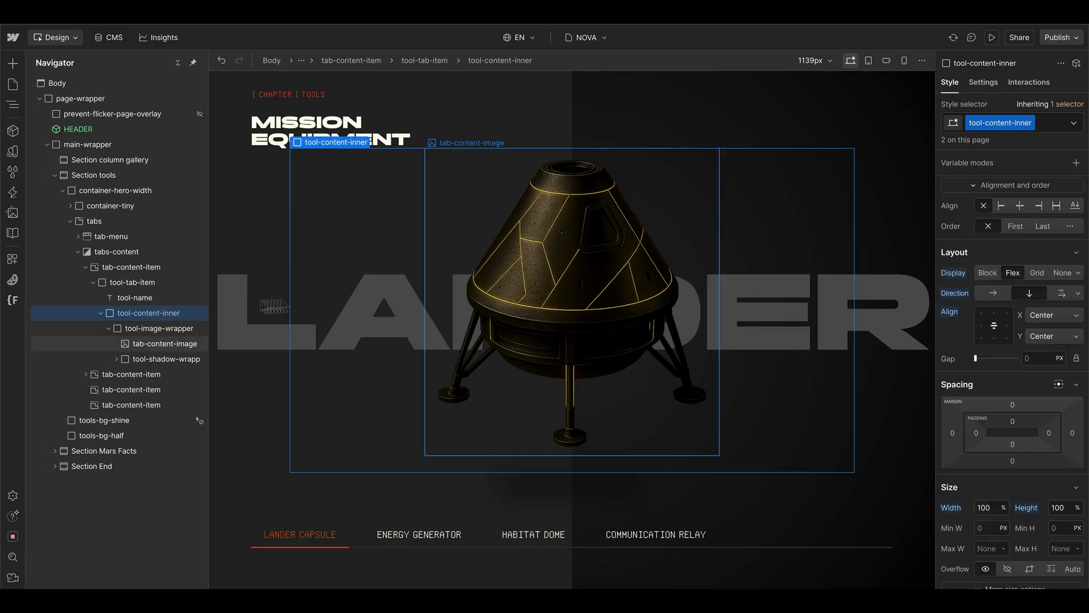
click(166, 329)
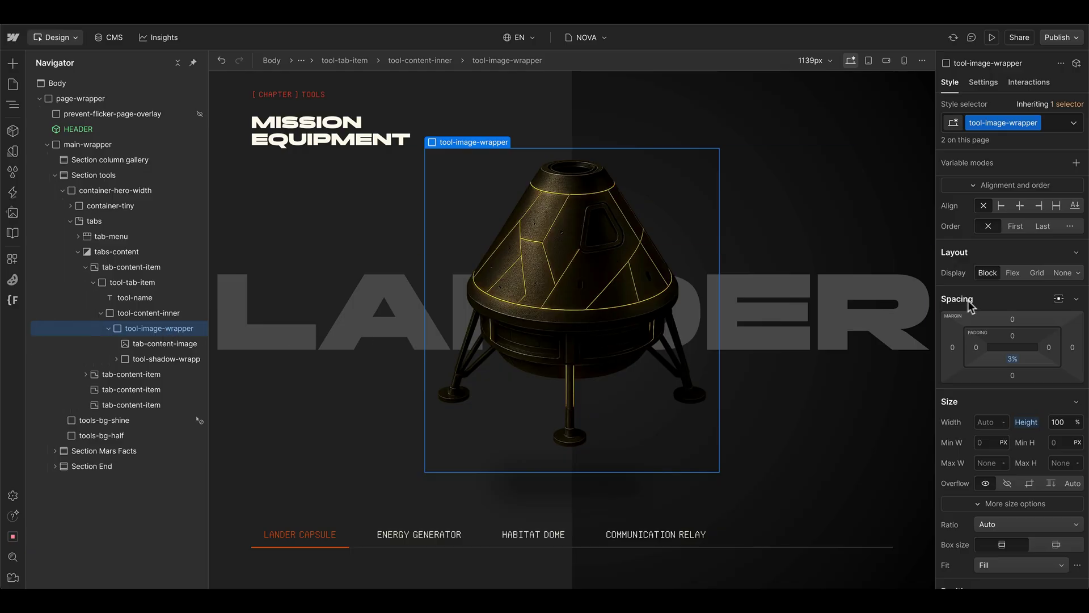
double_click(485, 440)
scroll(240, 288, down, 2)
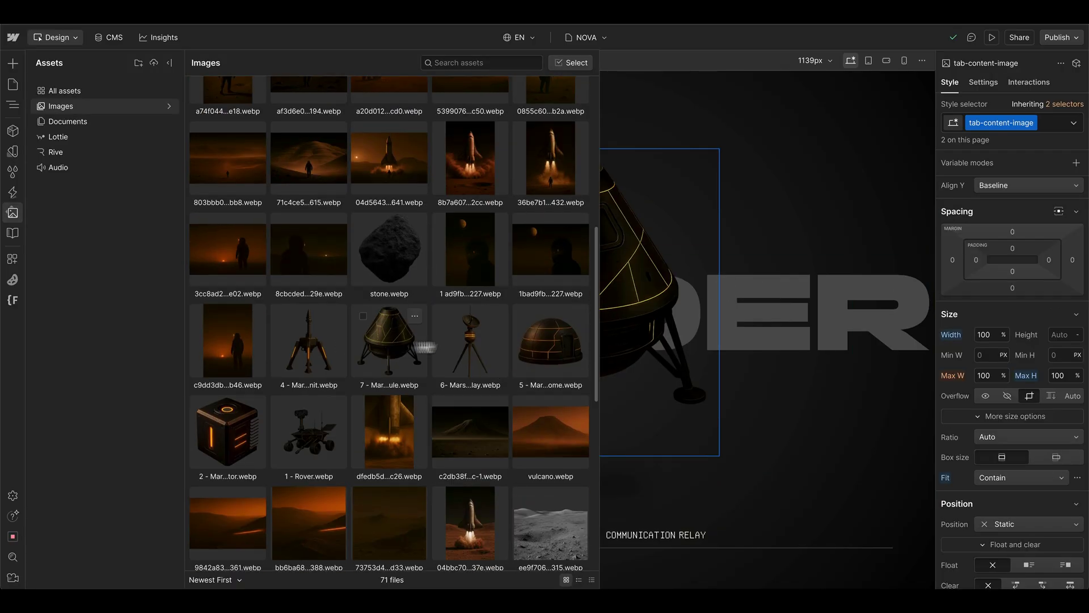
click(464, 343)
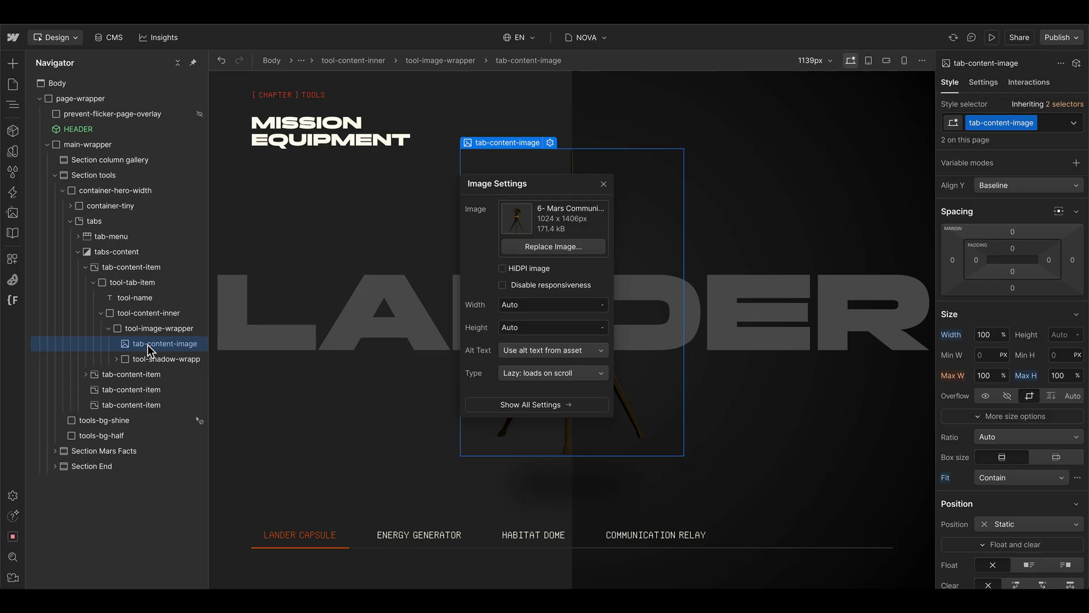
click(145, 327)
click(225, 284)
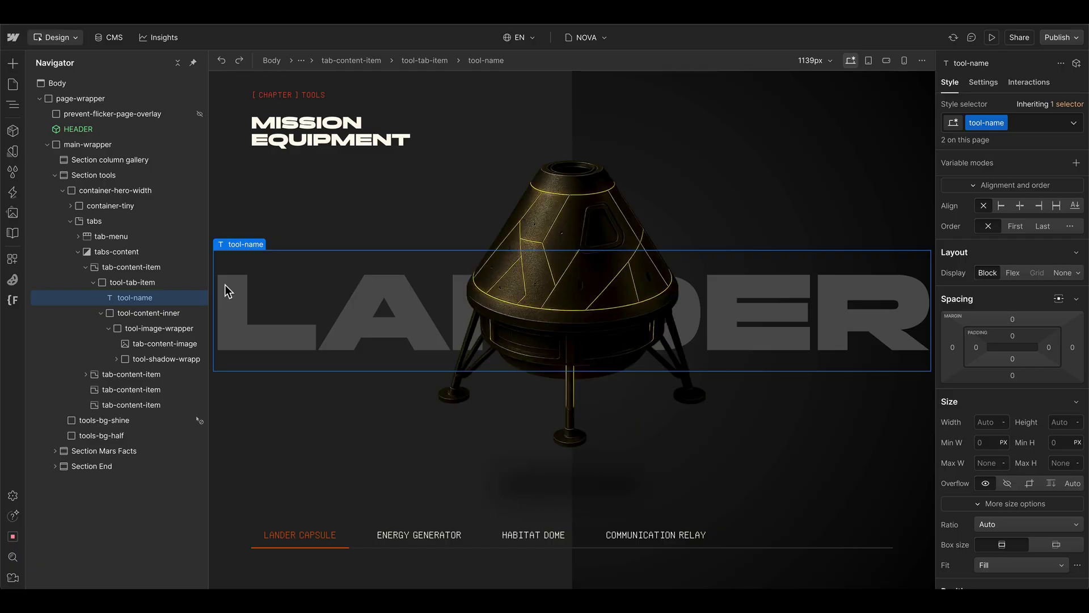
Turn tool-tab-item into a 'Tab Tool Item' component and open it for editing.
click(168, 282)
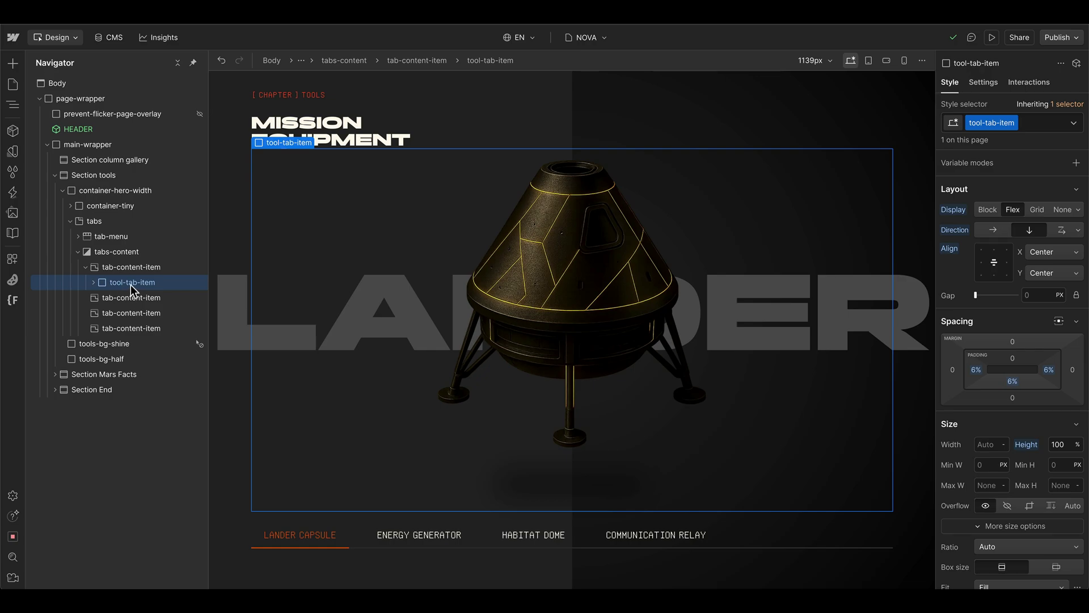
key(ctrl+shift+a)
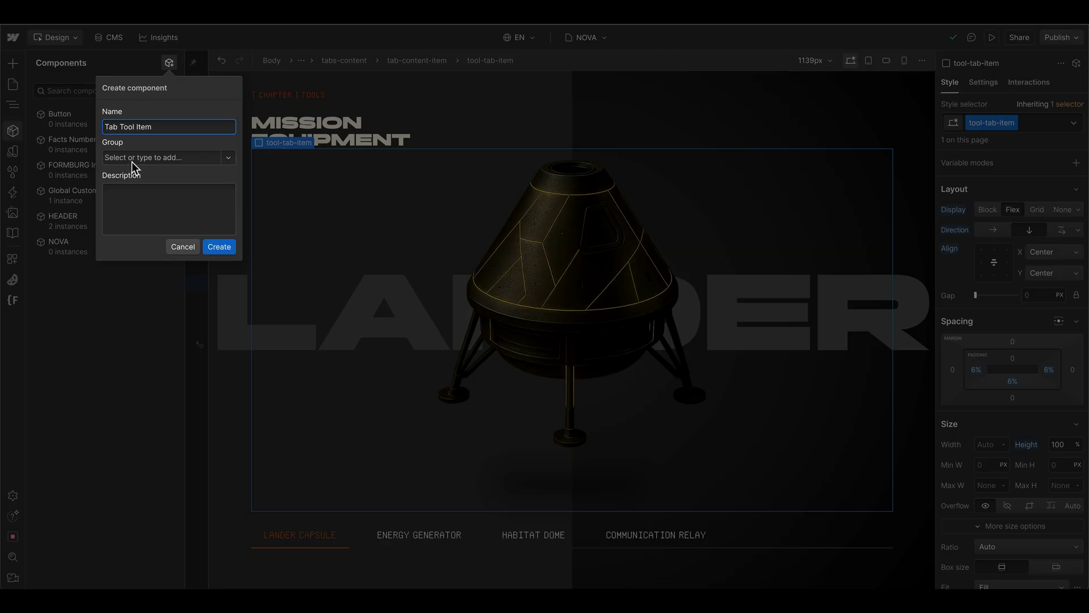
click(219, 246)
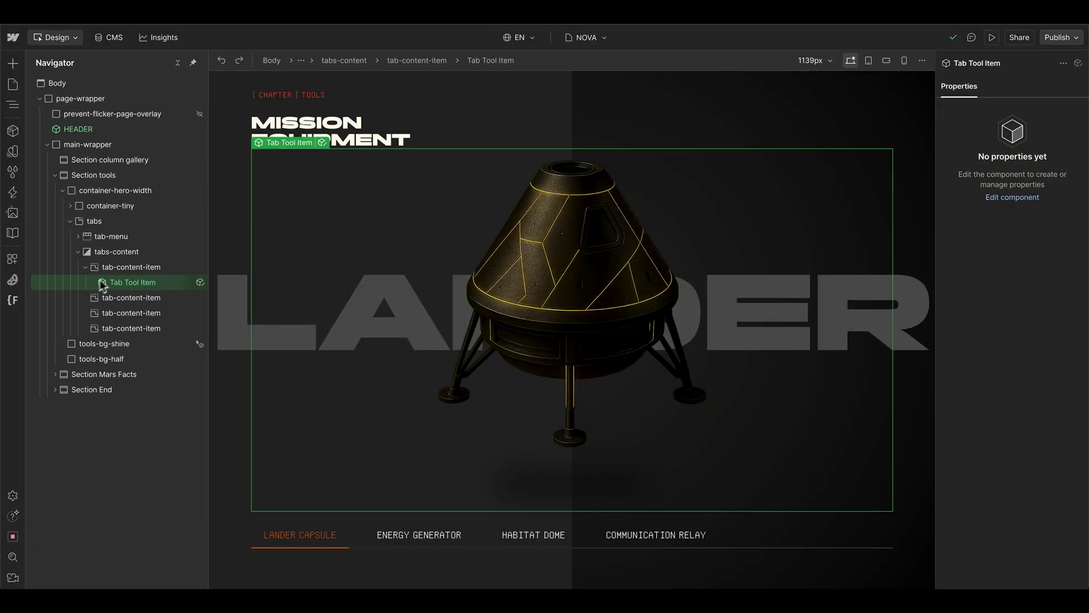
double_click(101, 283)
Bind the name text, image and alt text to new Text and Image properties.
click(73, 97)
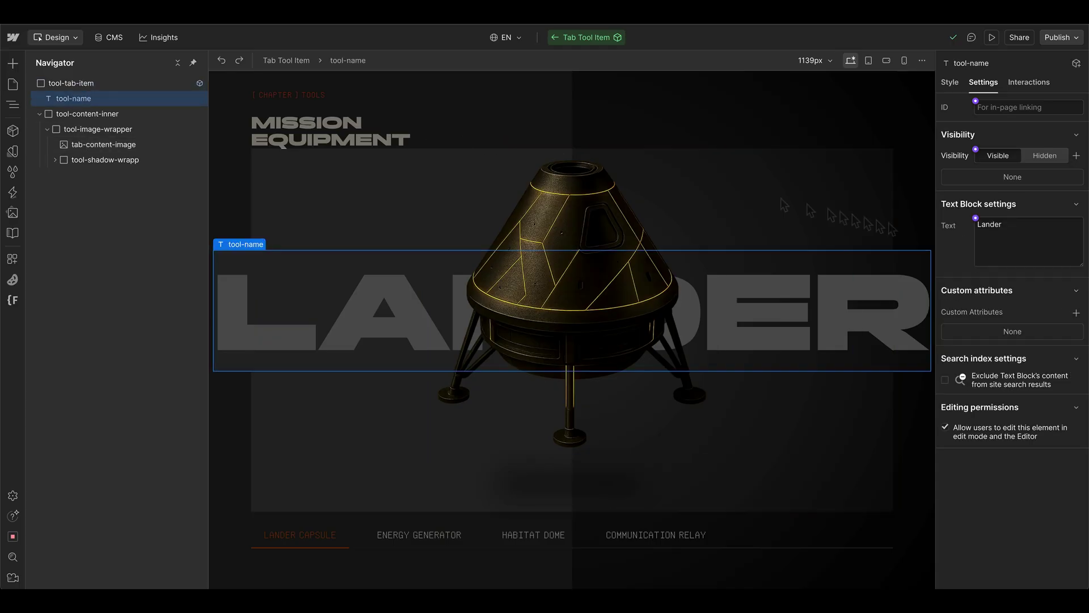
click(975, 219)
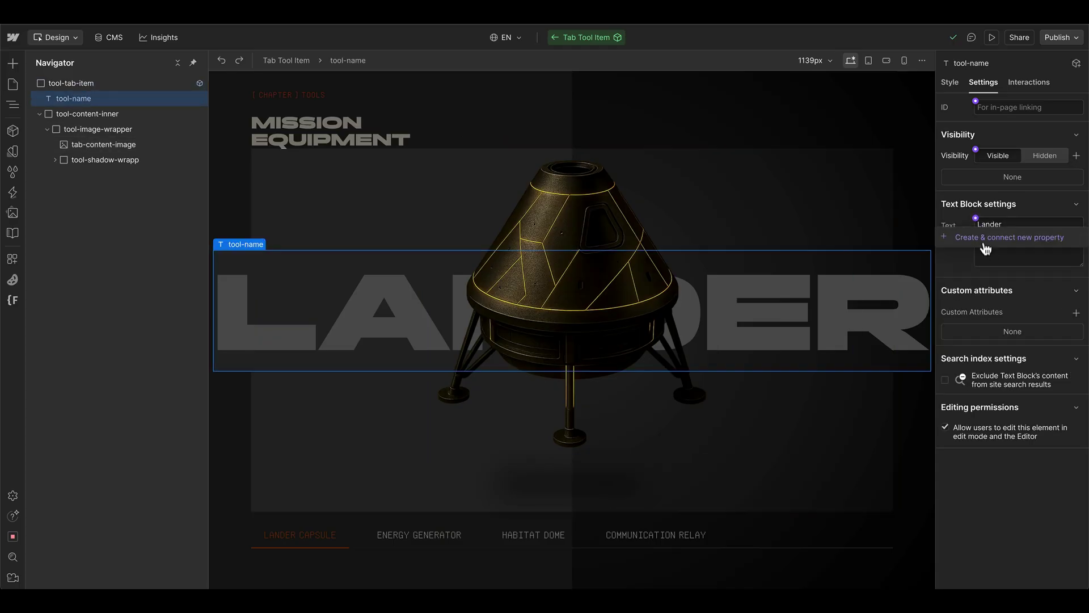
click(986, 248)
click(1064, 509)
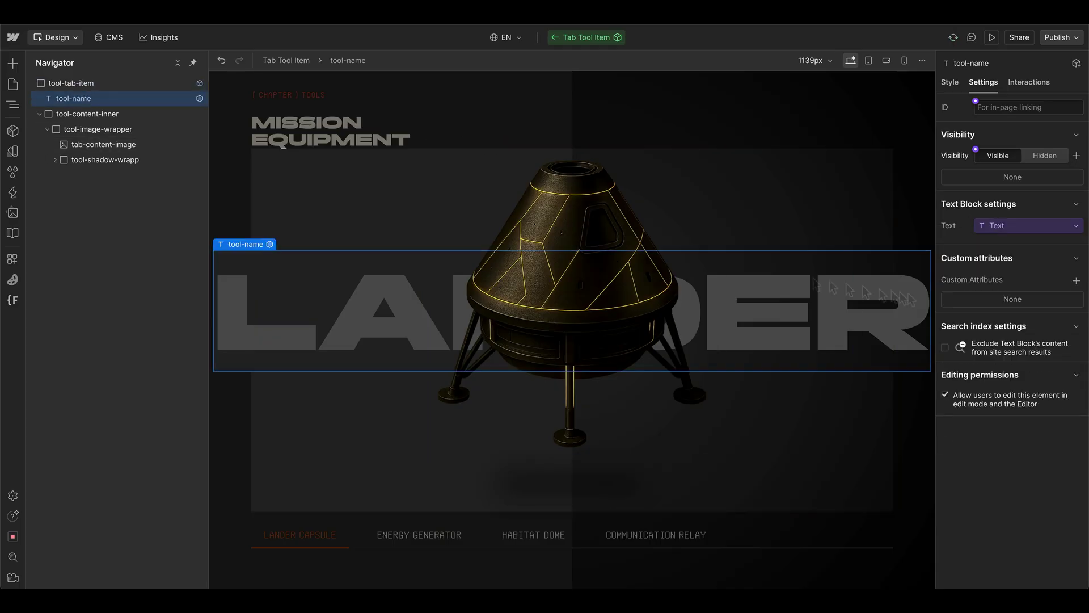
click(108, 145)
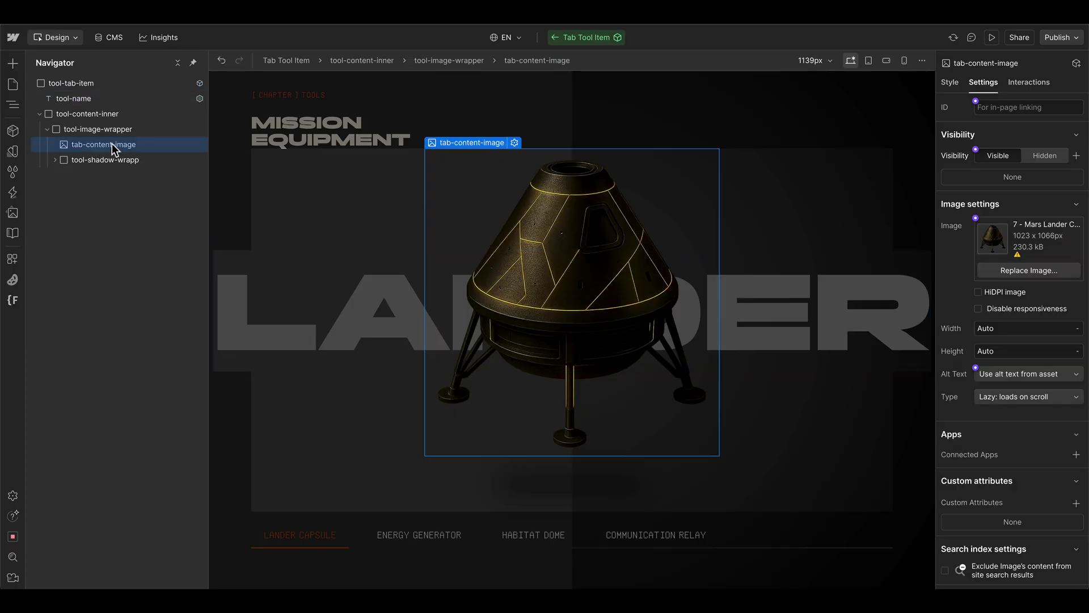
click(976, 219)
click(982, 241)
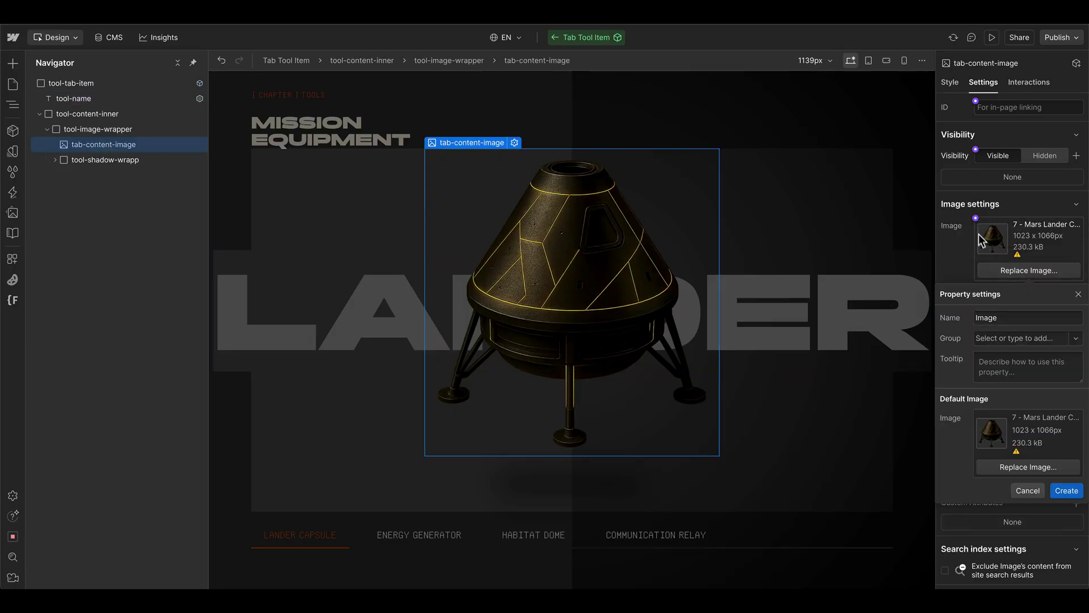
click(1067, 491)
click(975, 320)
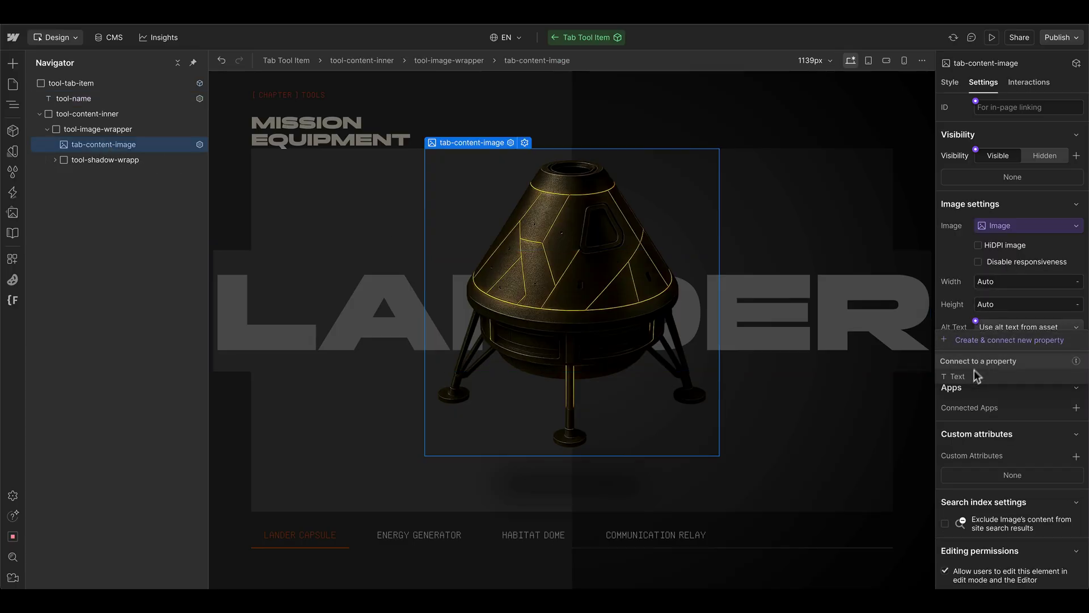
click(958, 376)
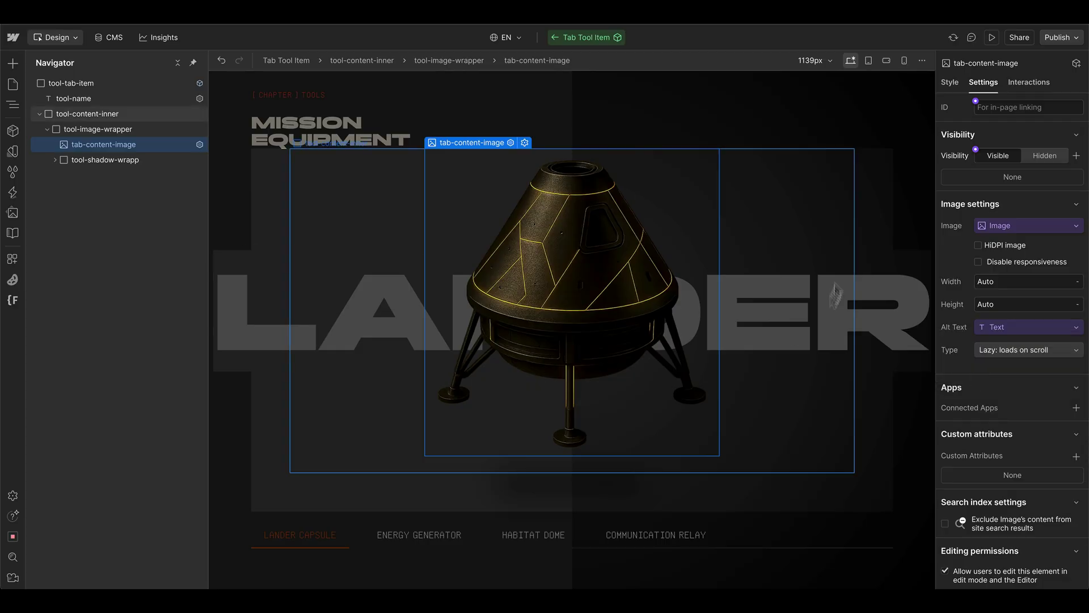
Paste the Tab Tool Item into the other tab panes.
click(666, 114)
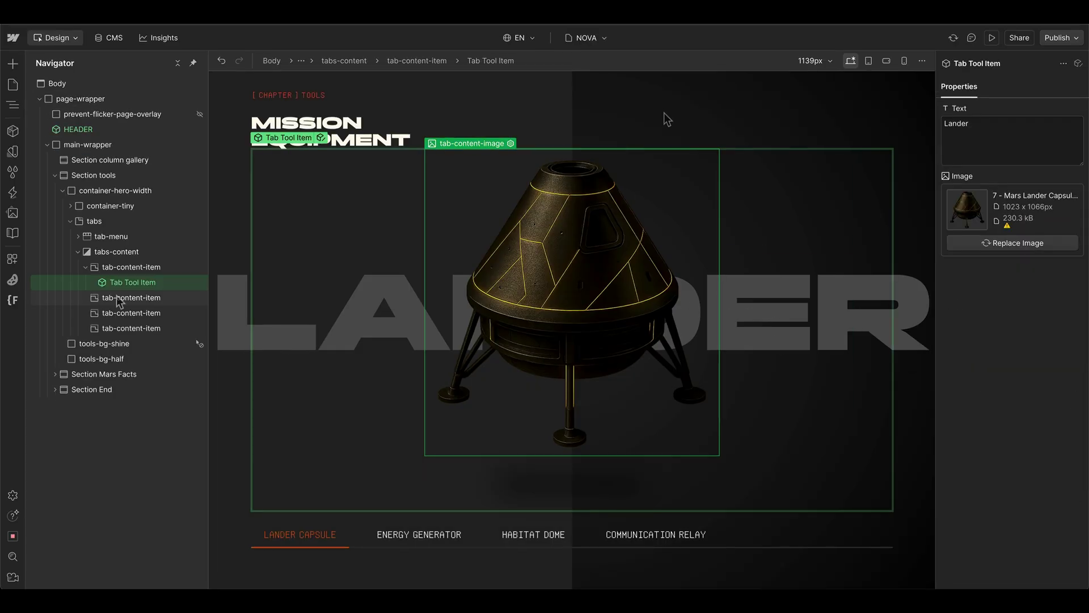
click(116, 297)
click(116, 312)
click(115, 328)
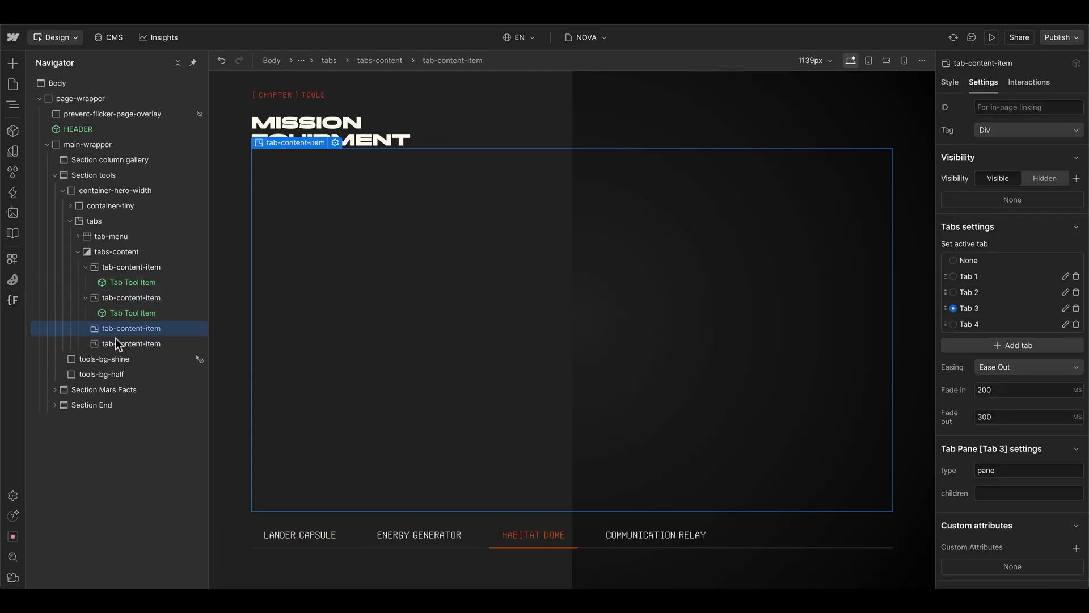
click(117, 342)
key(ctrl+v)
Name the Energy Generator pane's item 'Energy' and give it the energy generator cube image.
click(115, 312)
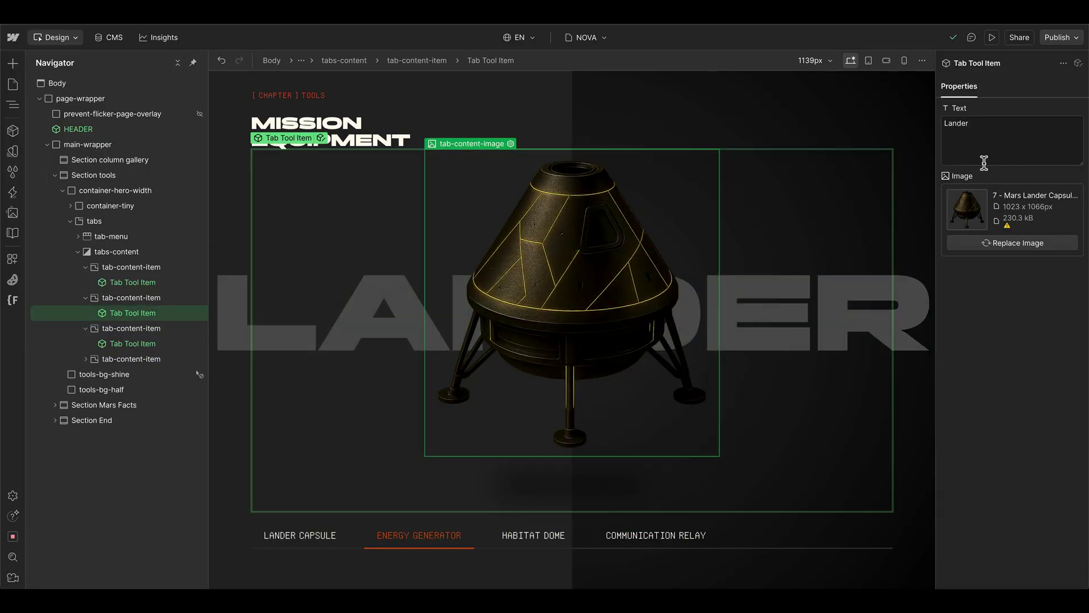
triple_click(984, 163)
text(Energy)
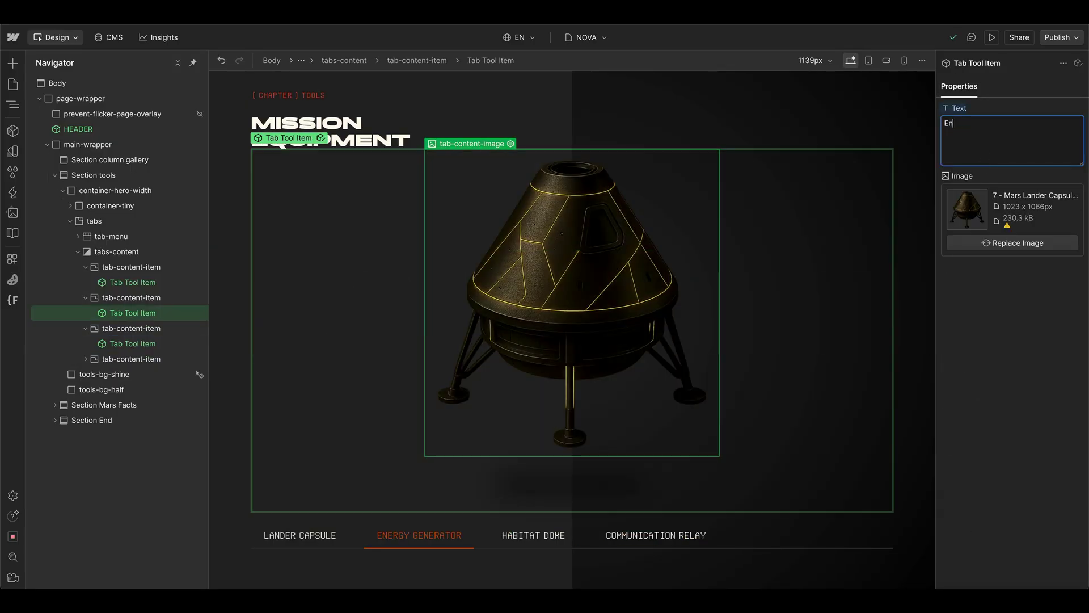
click(1004, 243)
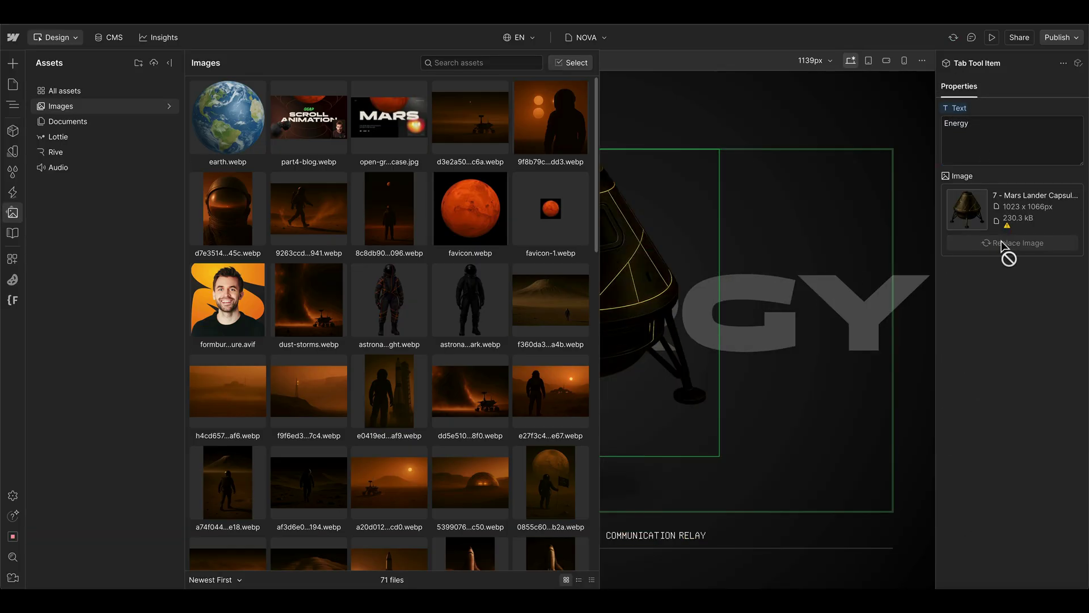
scroll(352, 278, down, 5)
scroll(353, 273, down, 2)
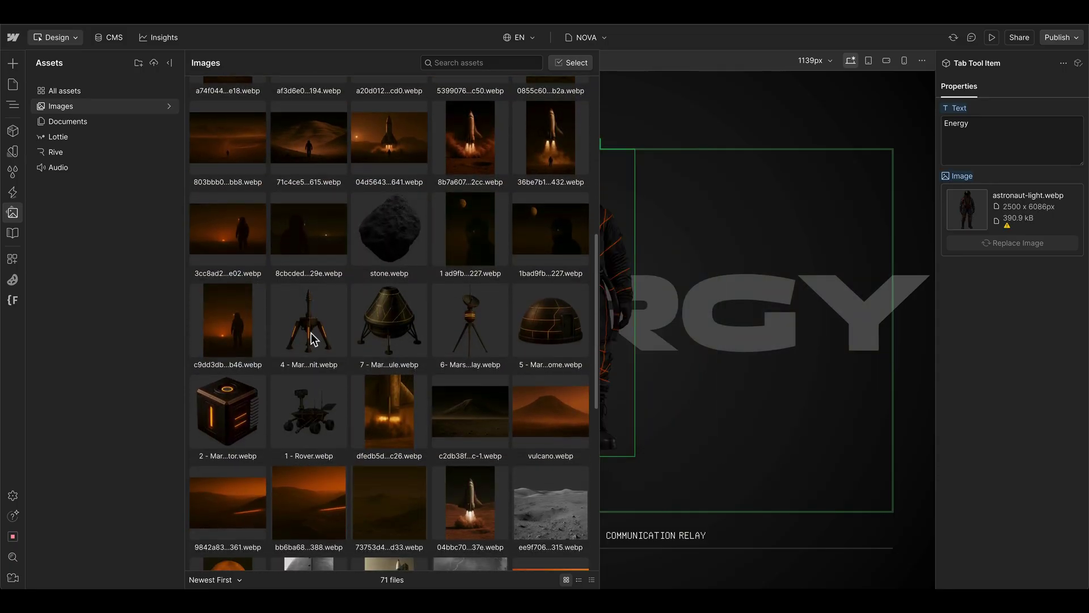
click(226, 413)
key(Escape)
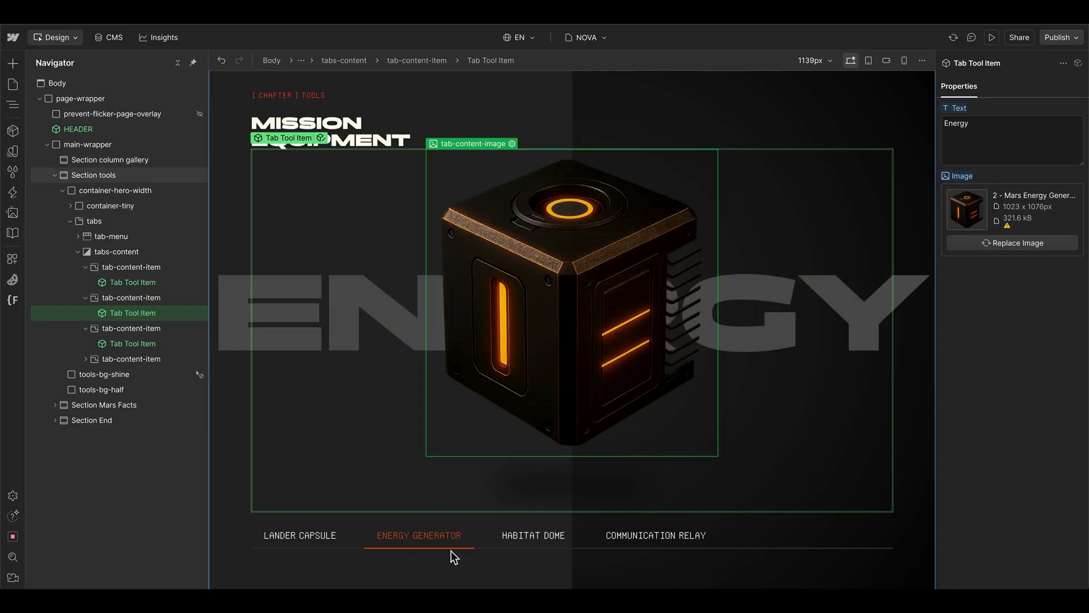
Name the Habitat Dome pane's item 'Dome' and give it the habitat dome image.
click(124, 328)
click(138, 344)
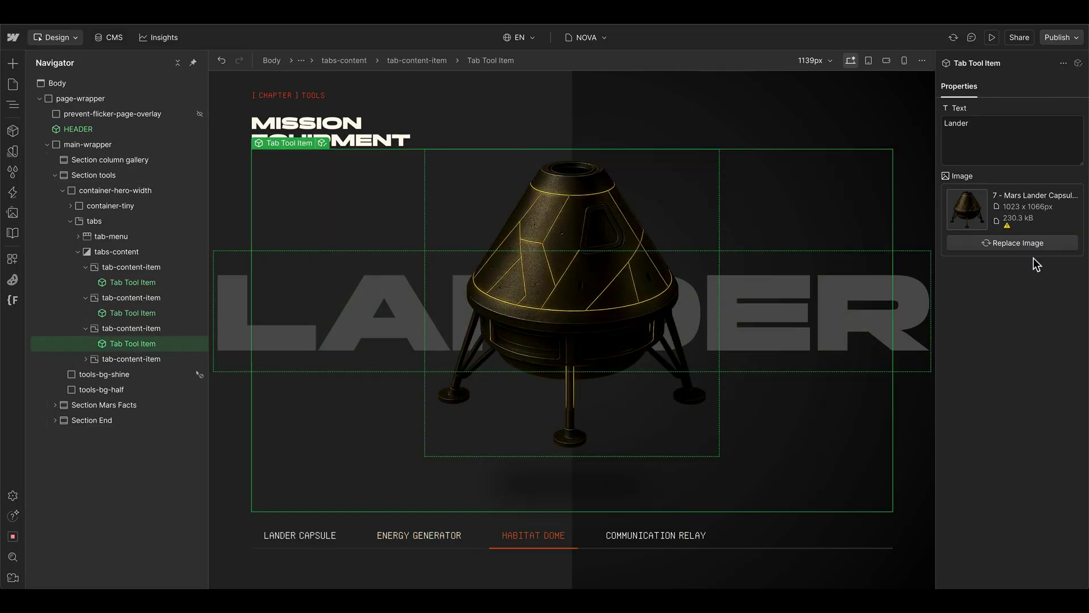
double_click(995, 154)
text(Dome)
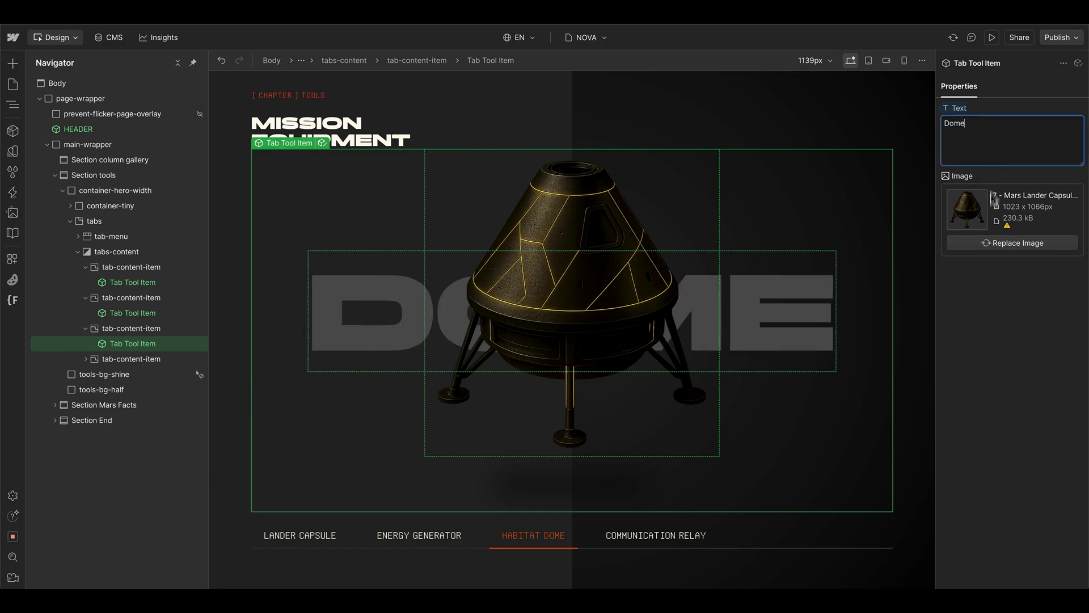
click(993, 243)
scroll(323, 245, down, 10)
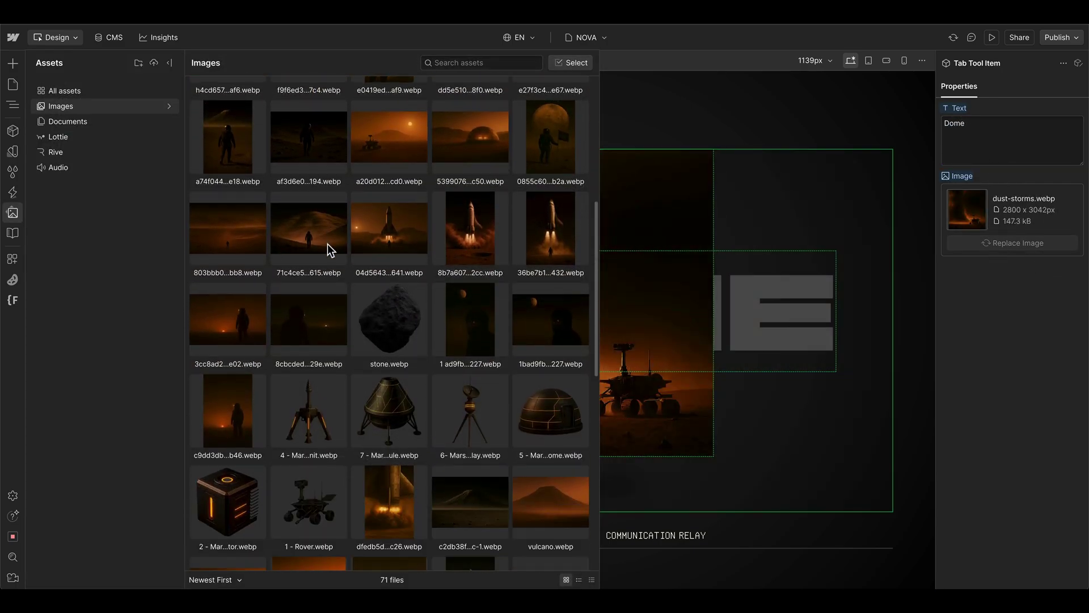
click(549, 408)
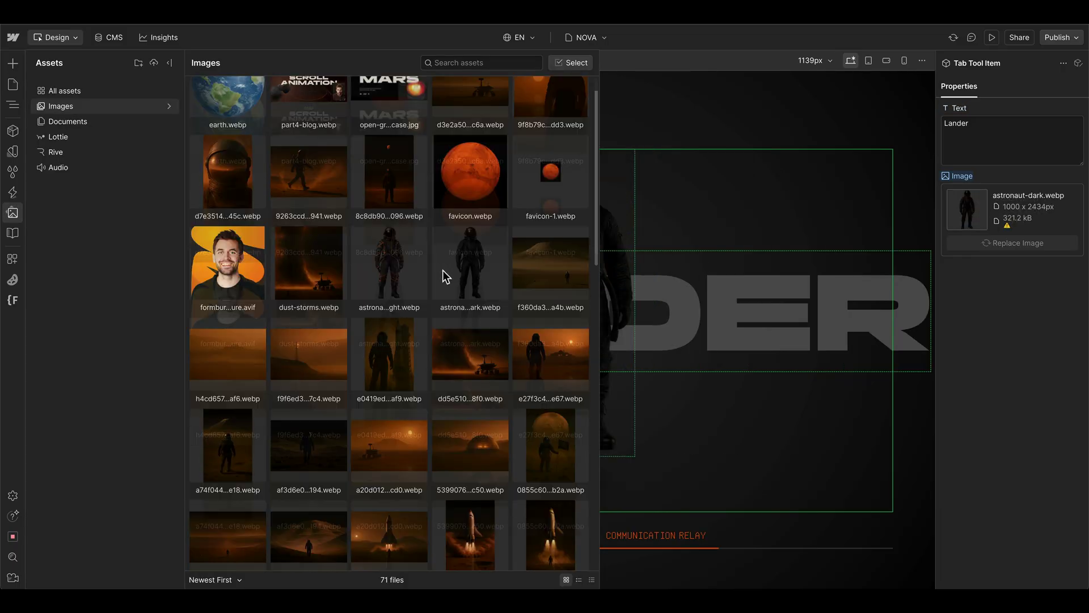
Give the last item the communication relay image and the name 'Relay'.
scroll(444, 267, down, 5)
click(466, 303)
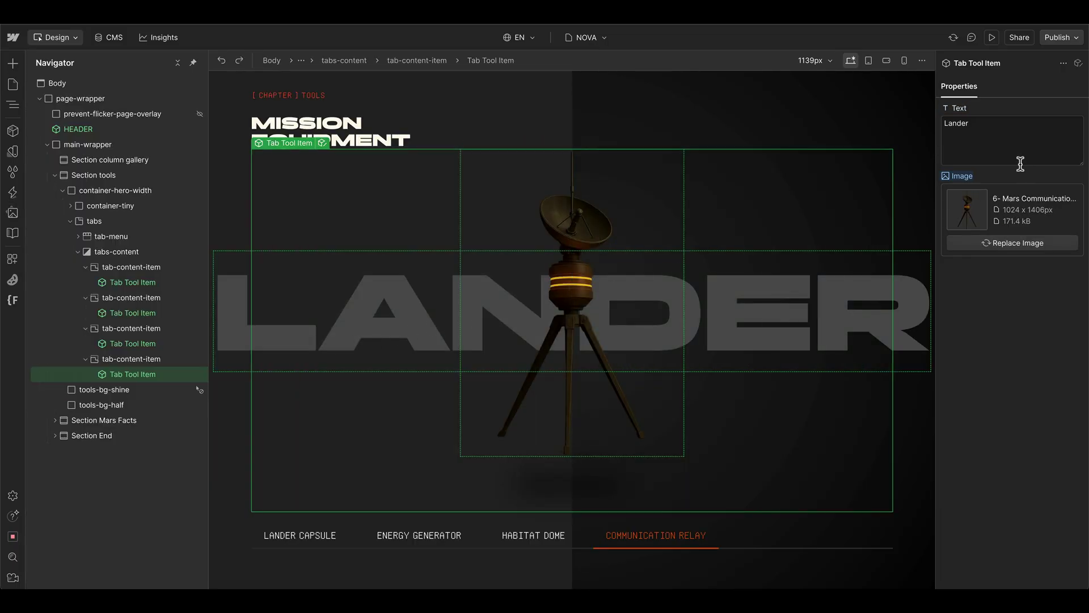
click(999, 152)
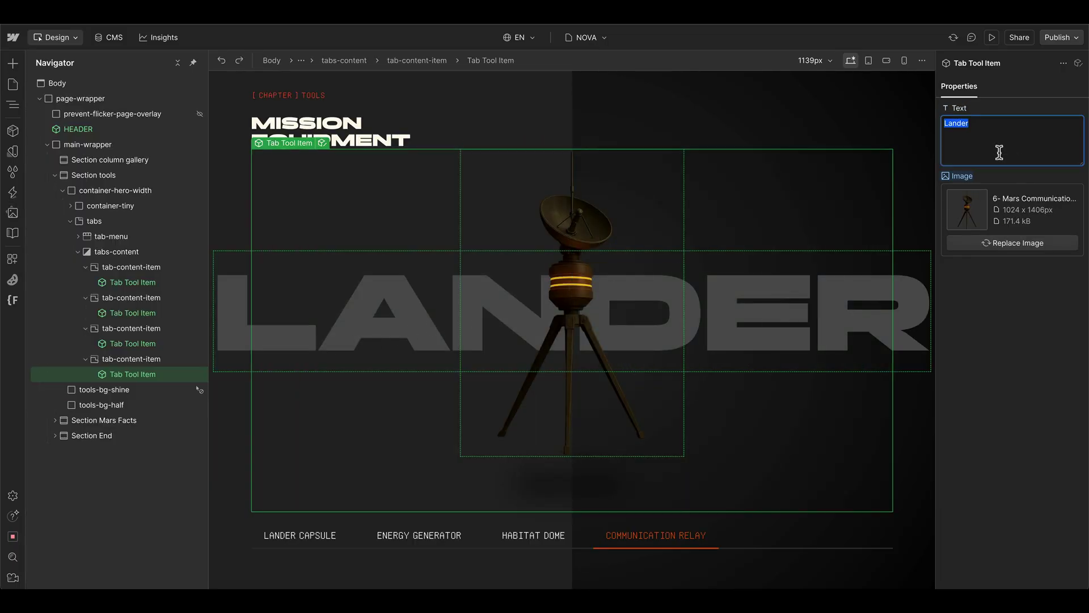
text(Relay)
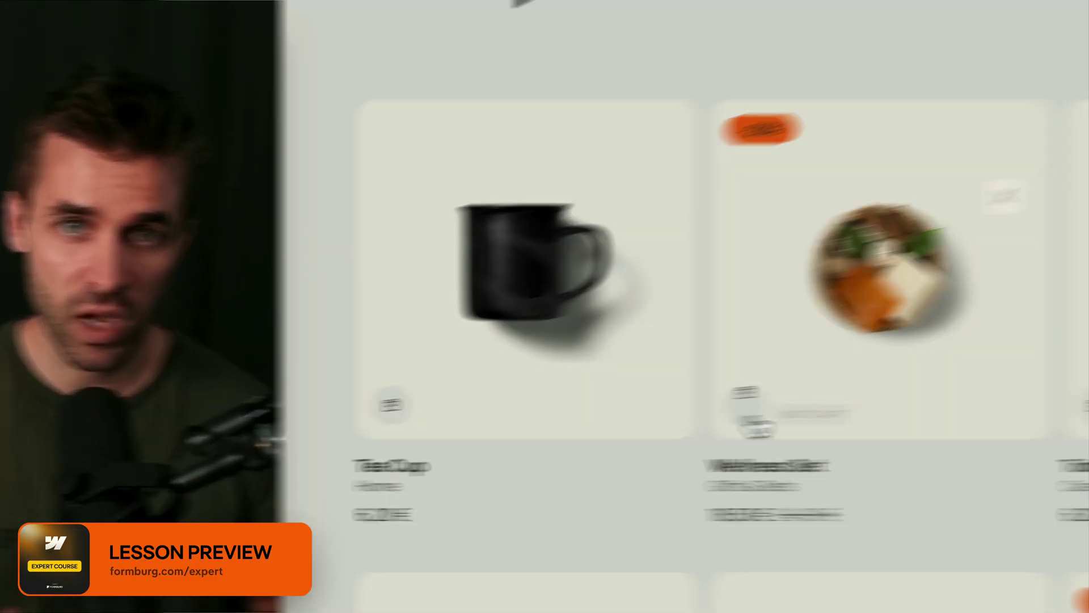
click(907, 394)
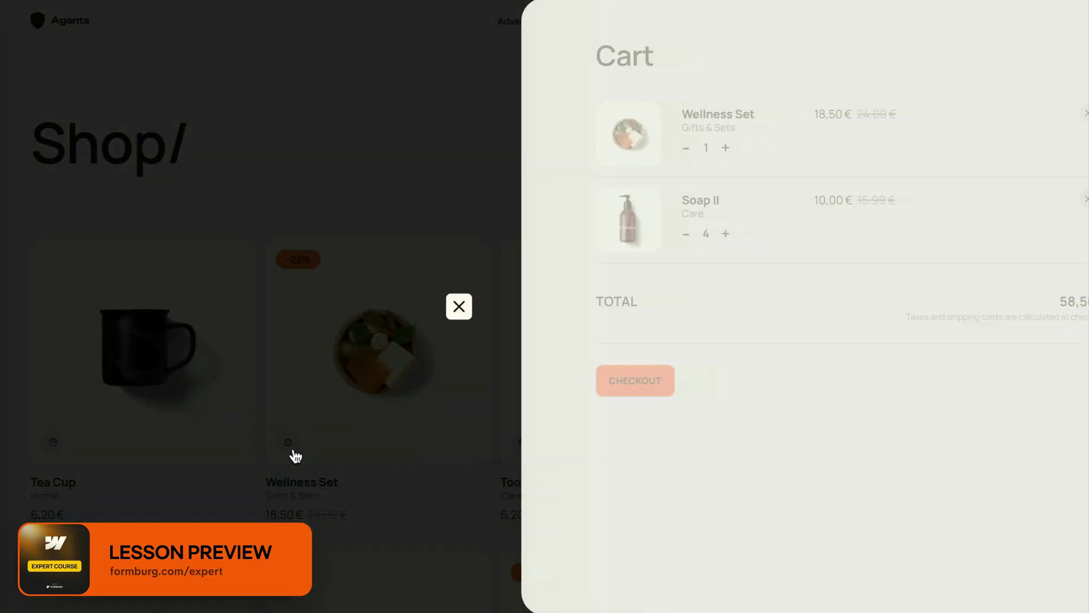
click(454, 310)
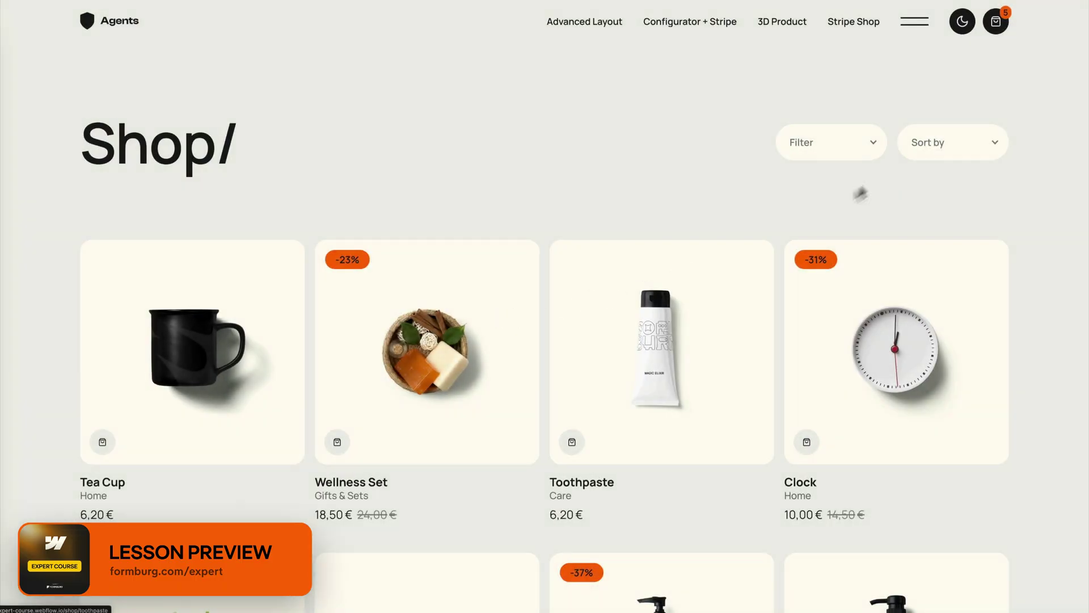
click(860, 151)
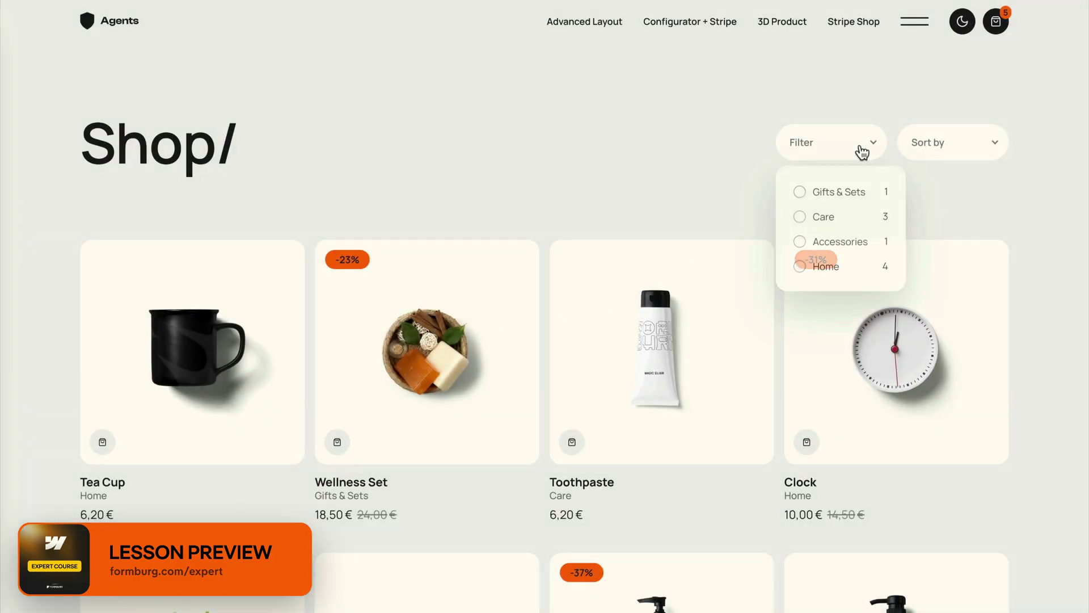
click(828, 218)
click(822, 267)
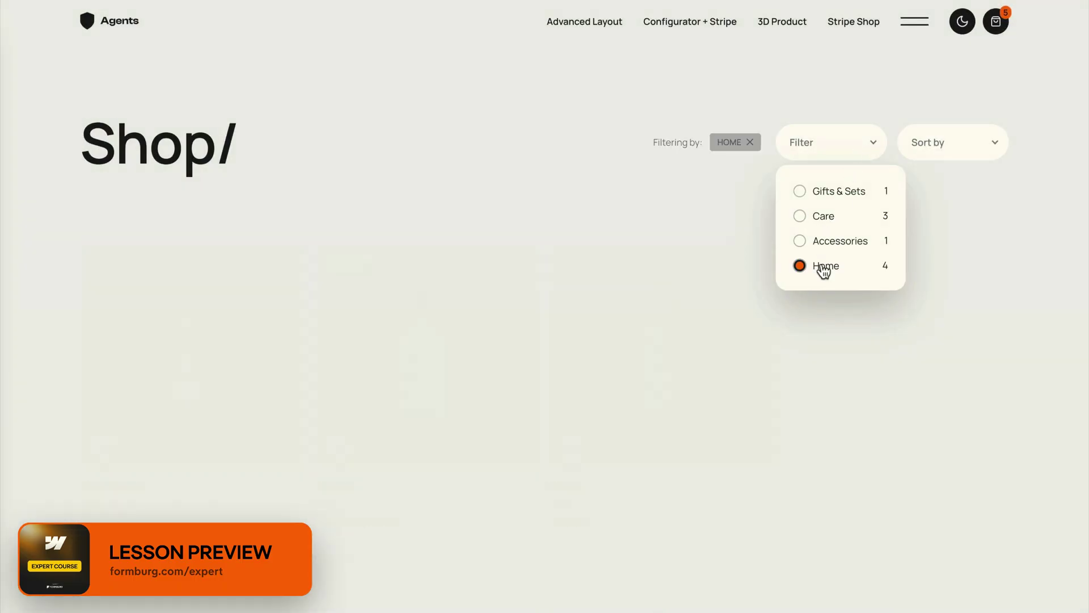
click(412, 171)
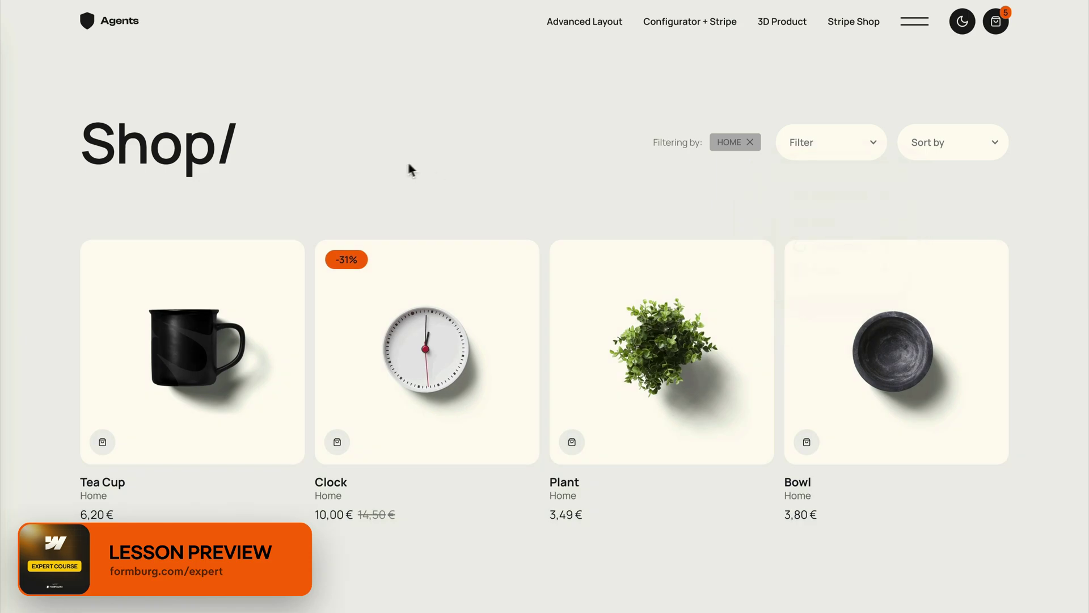
click(246, 315)
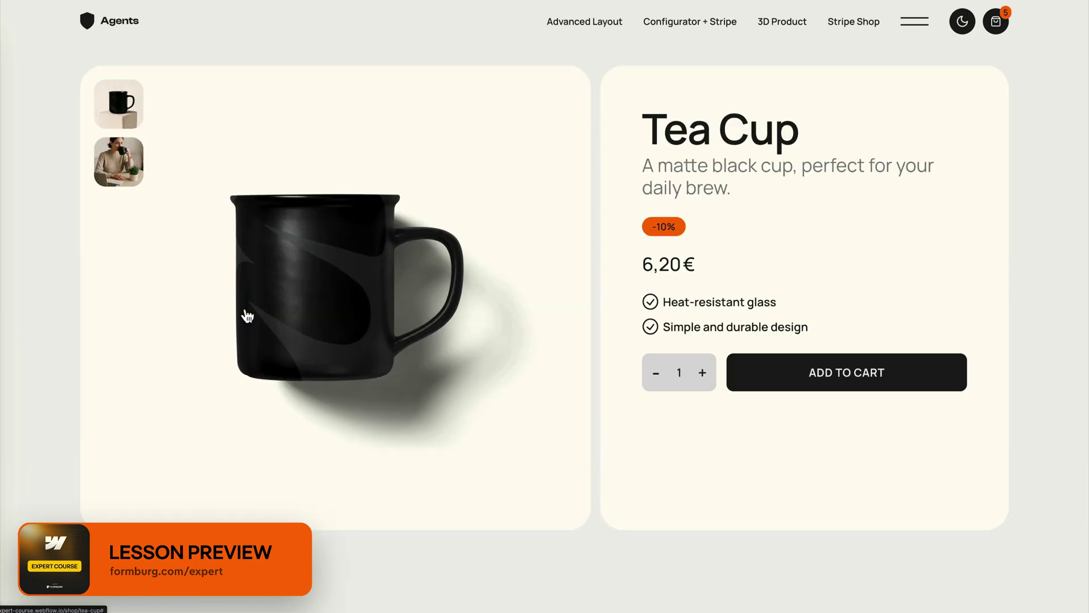
click(702, 374)
click(758, 375)
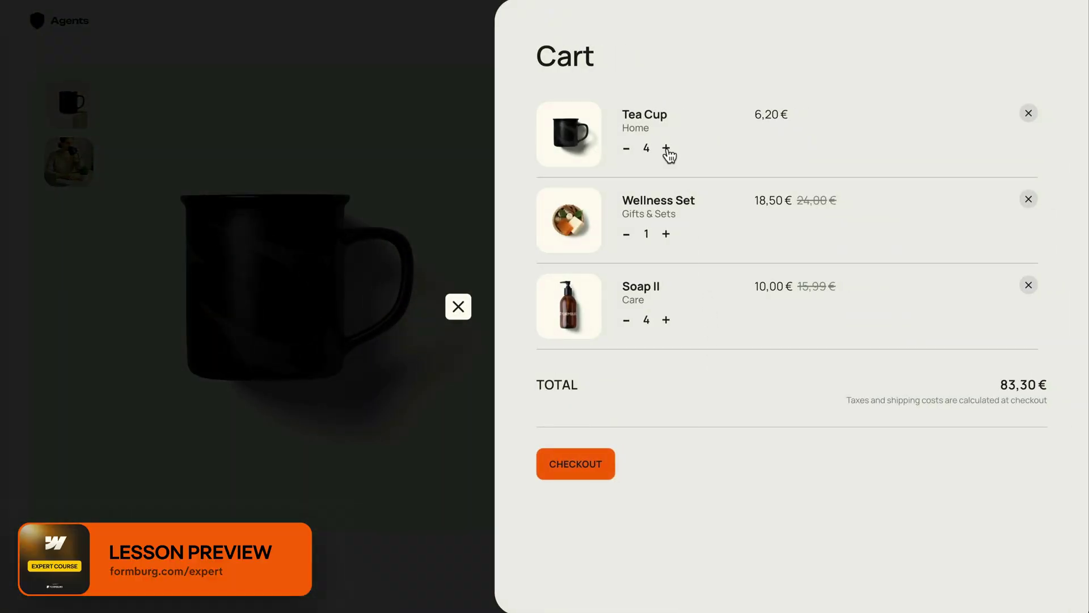
click(666, 237)
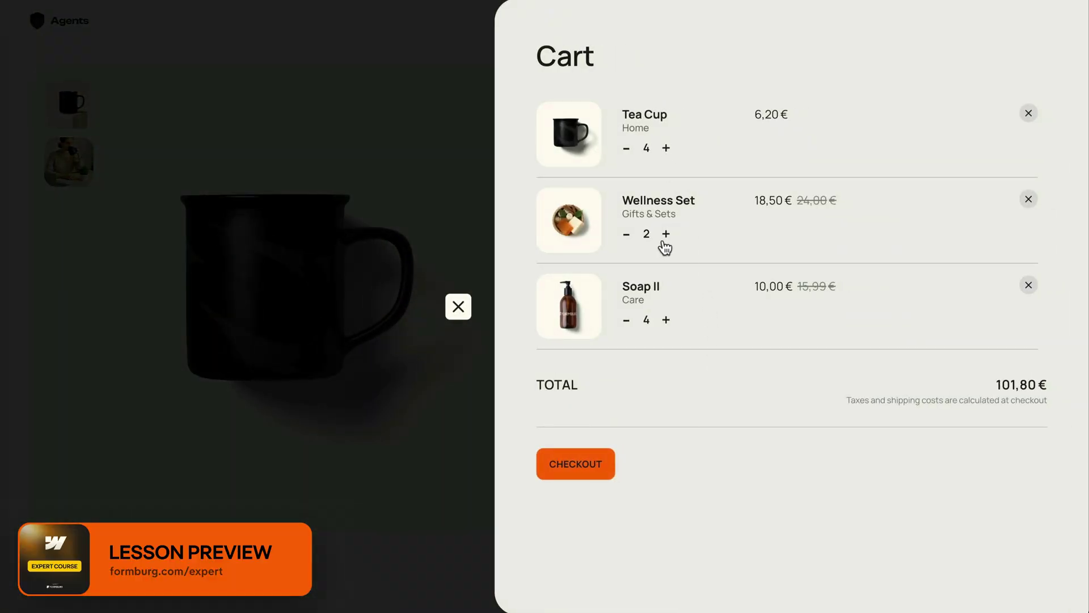
click(587, 467)
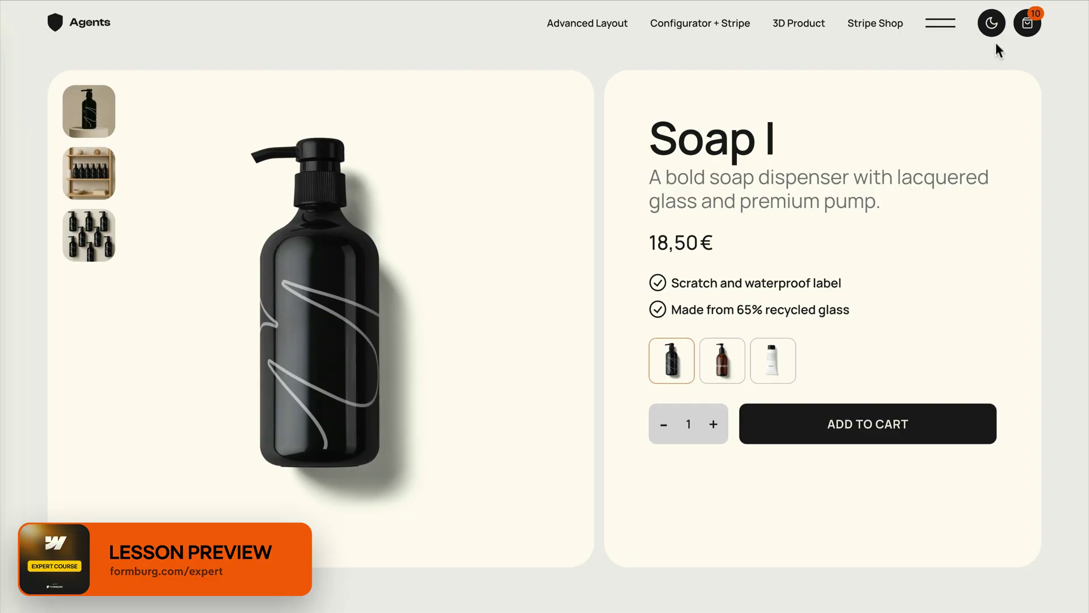
click(994, 27)
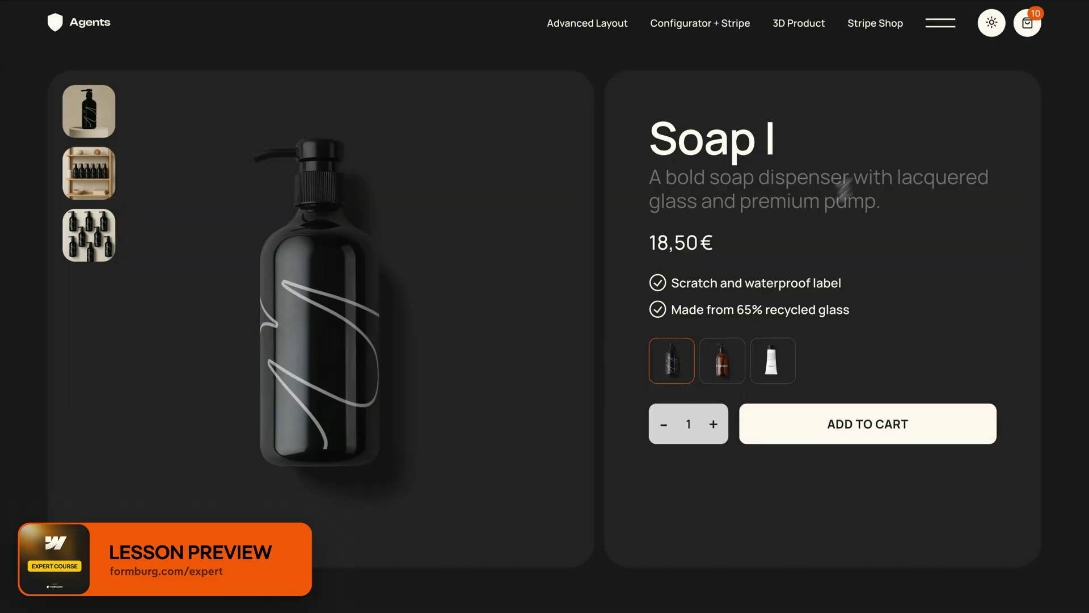
click(724, 368)
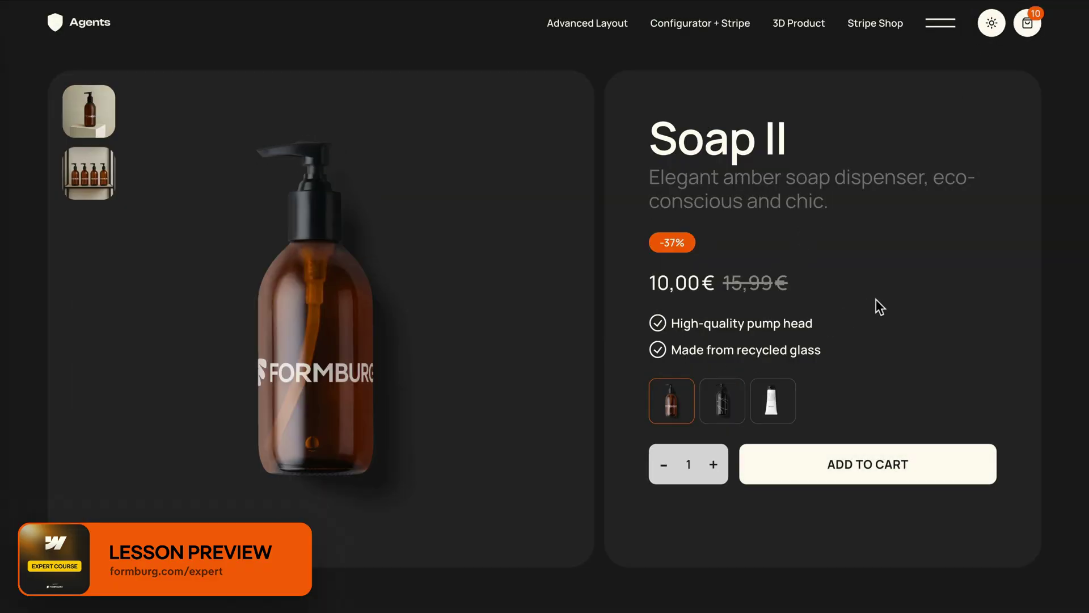
click(774, 400)
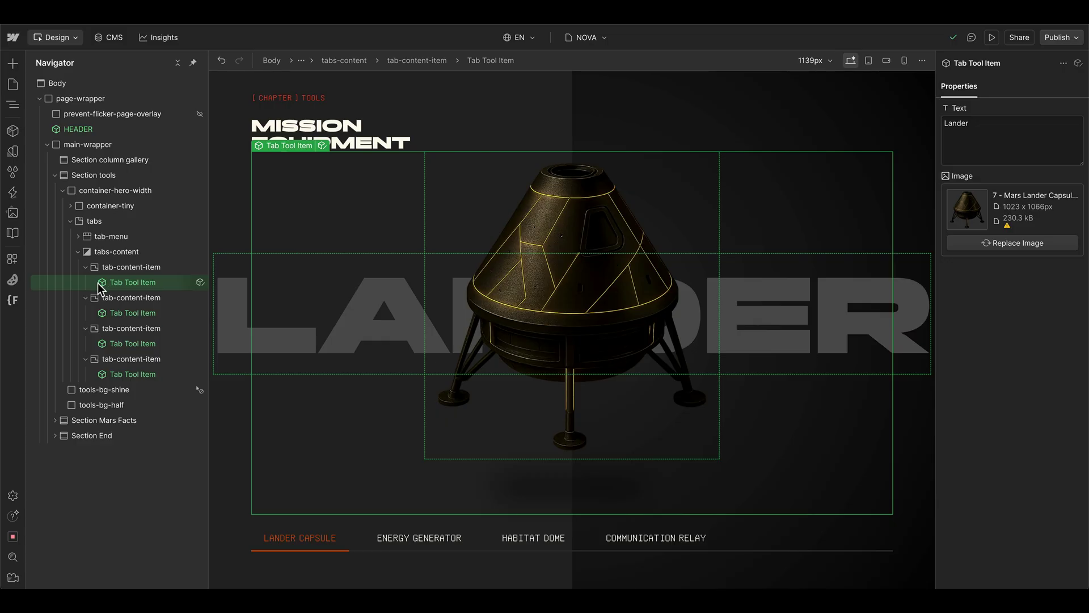
Inside the Tab Tool Item component, add a scroll interaction to tool-content-inner.
double_click(100, 285)
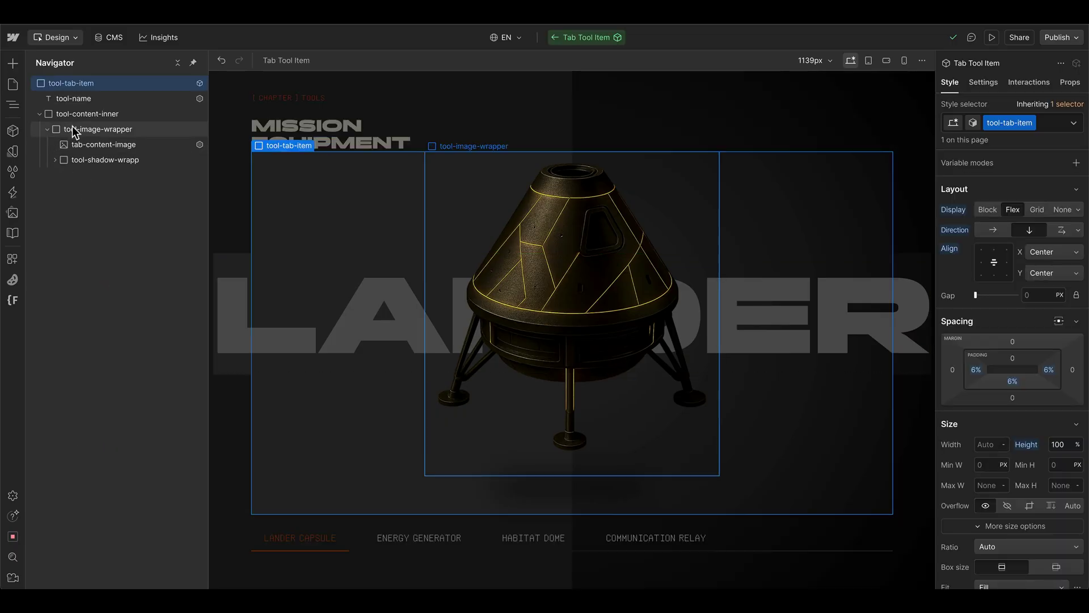
click(71, 130)
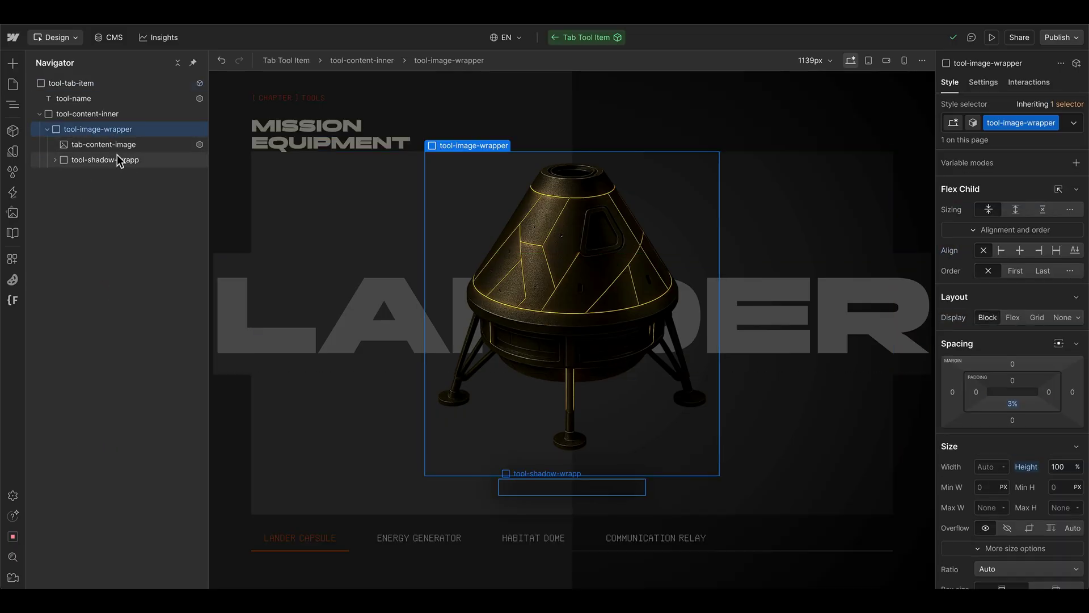
click(116, 113)
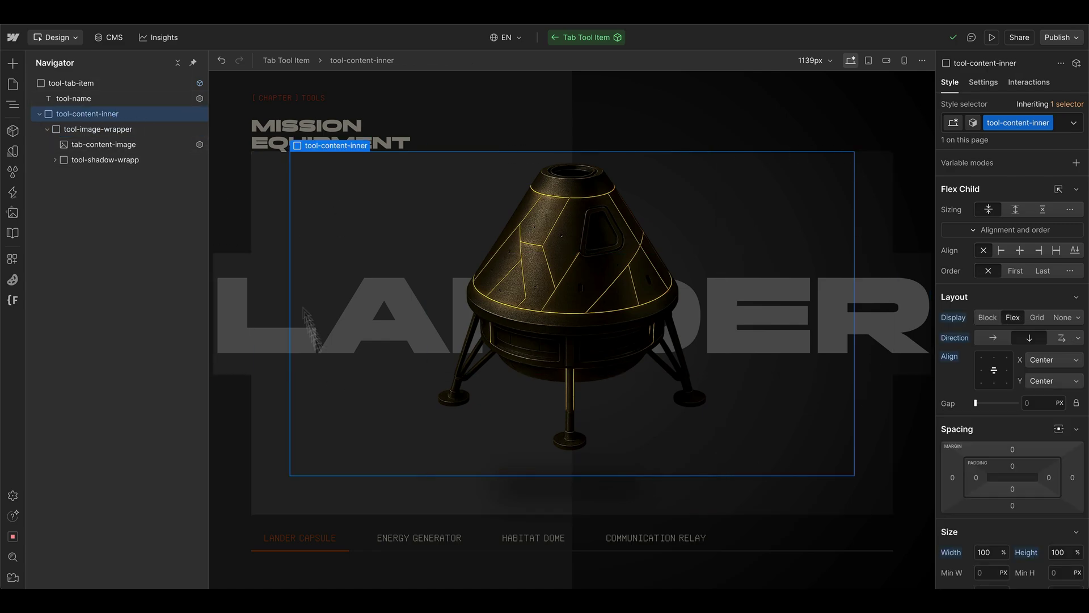
click(1029, 82)
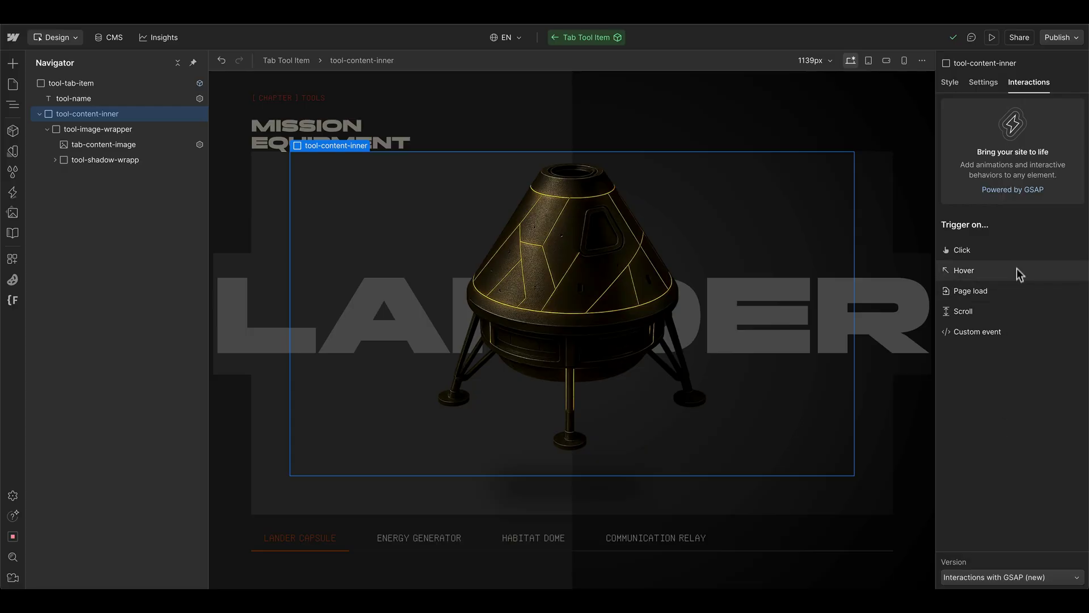
click(993, 311)
Name it 'Bounce Effect', set it to trigger actions, starting at 120% and ending at -20%.
scroll(862, 220, up, 2)
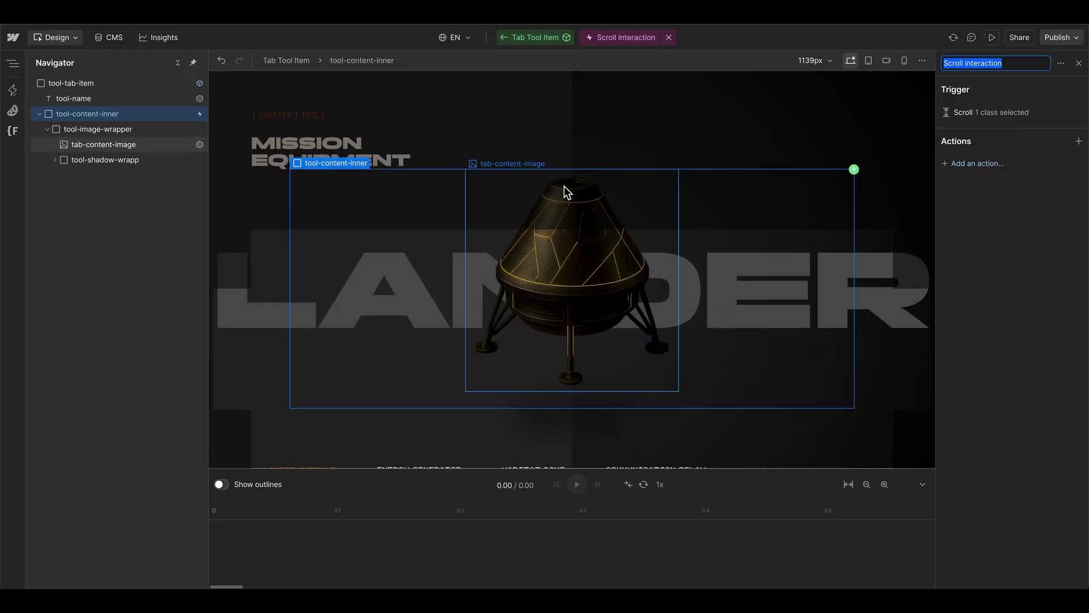
text(Bounce Effect)
key(Return)
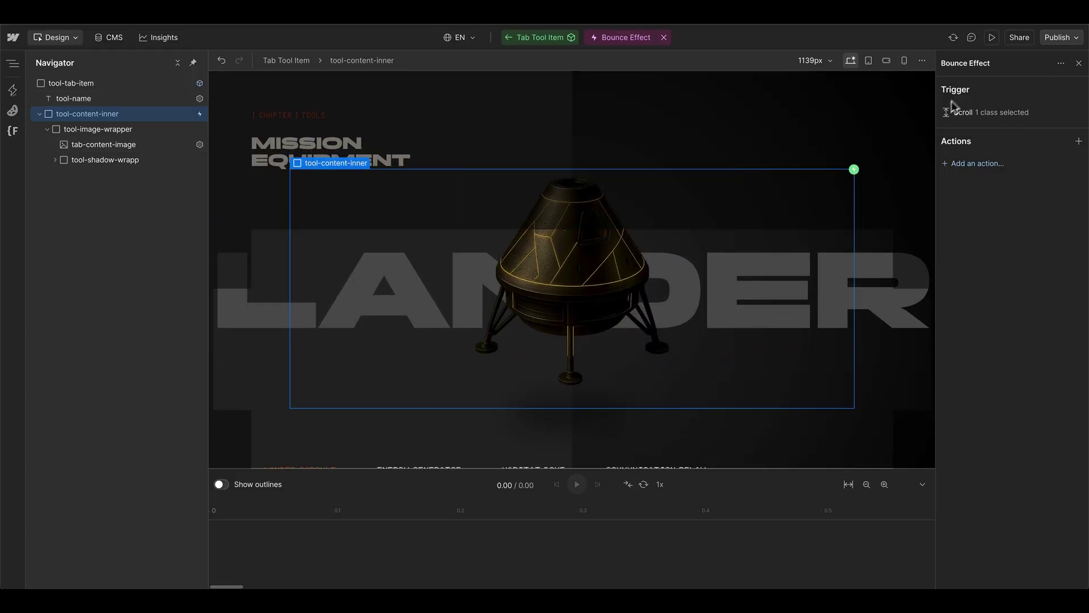
click(990, 115)
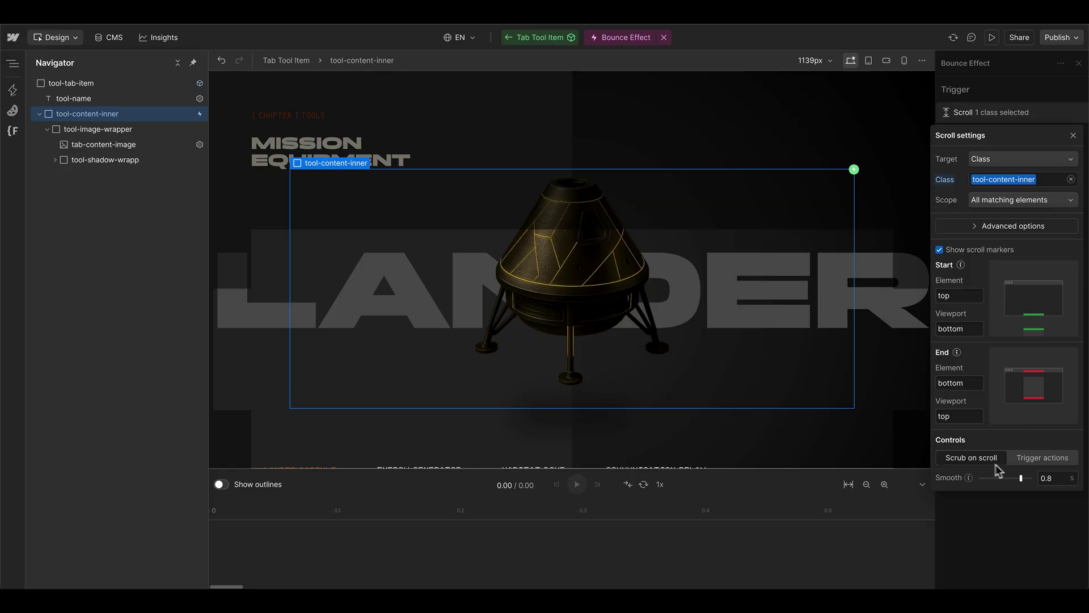
click(1040, 457)
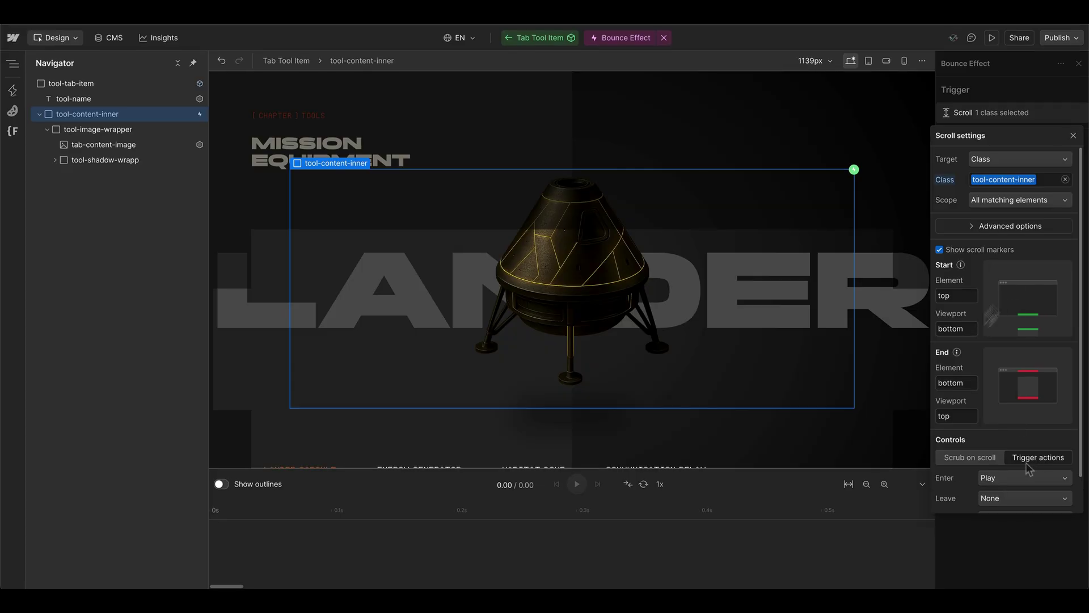
click(971, 328)
text(120)
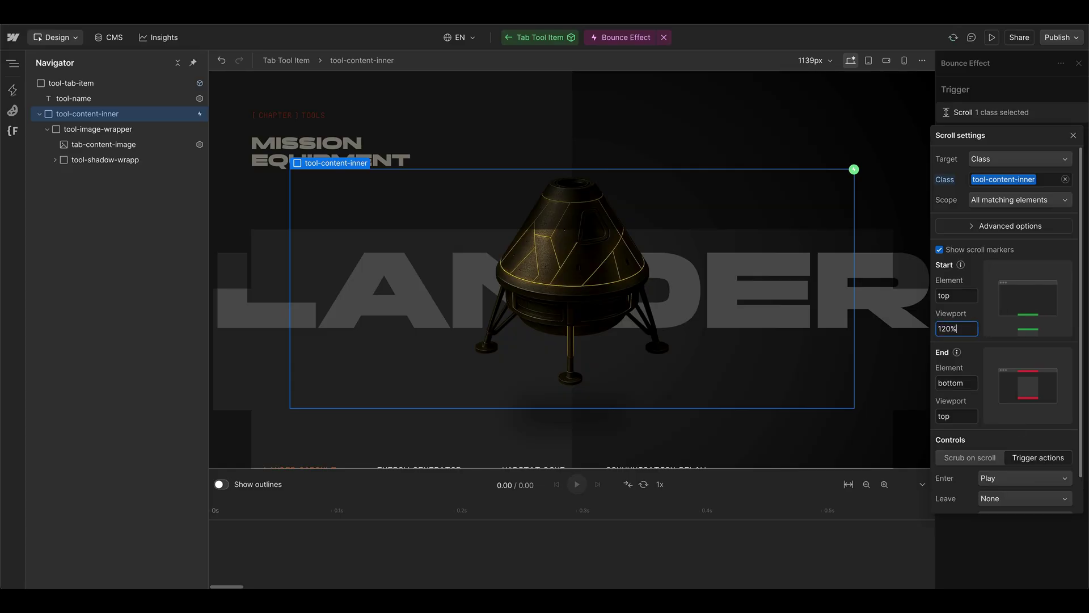
click(960, 416)
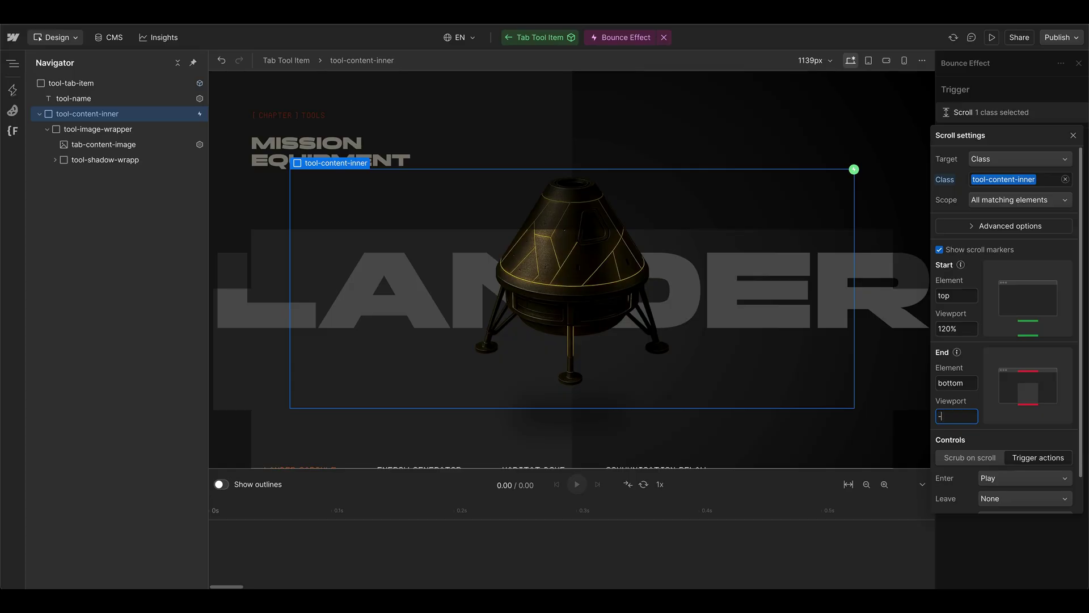
text(-20%)
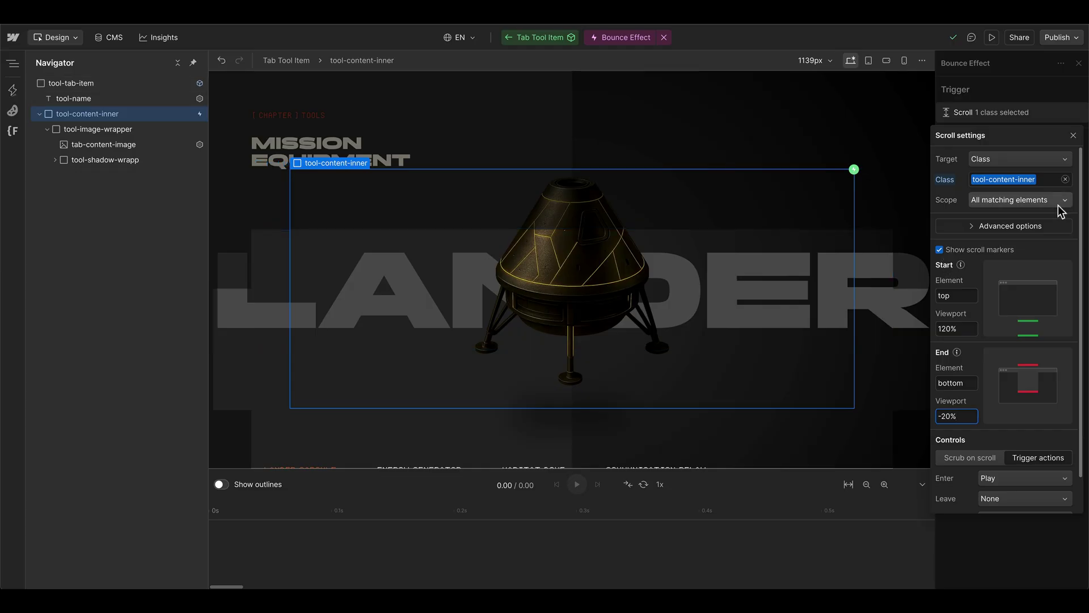
scroll(960, 437, down, 2)
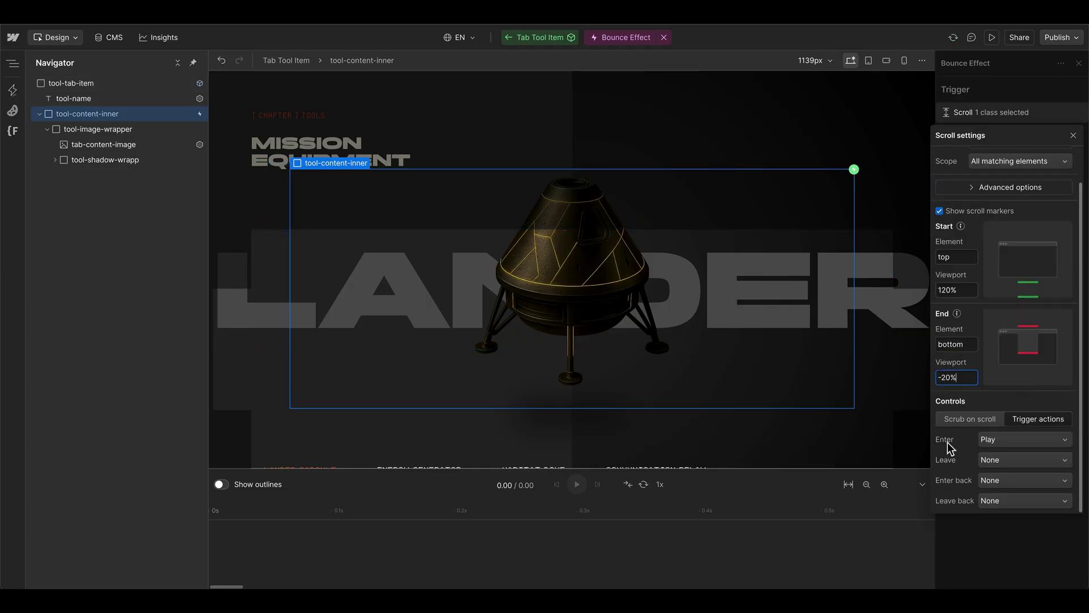
Add a new animation named Image for the tab-content-image element, starting at 0 s.
click(1026, 112)
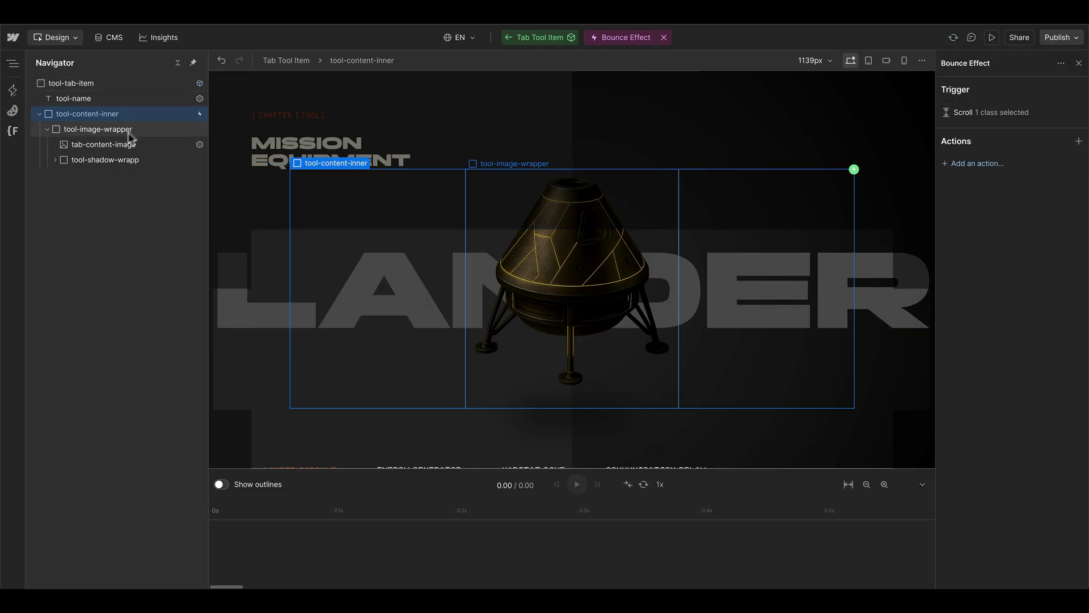
click(86, 144)
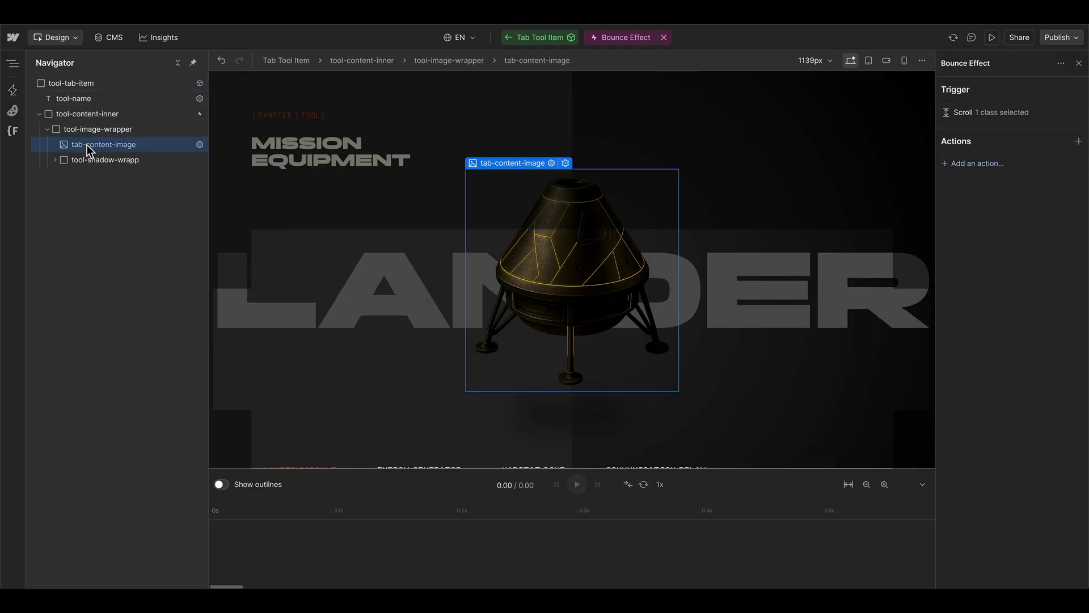
click(258, 533)
drag(376, 528, 250, 527)
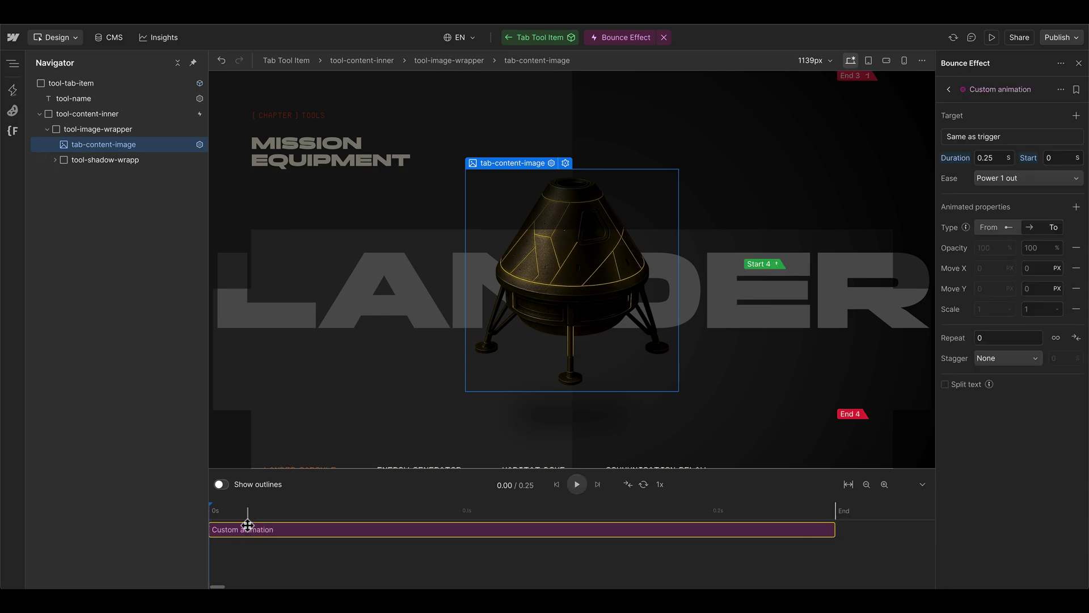
double_click(1000, 89)
key(BackSpace)
text(Image)
key(Return)
Target the Image animation by class, animate from starting values, and drop Opacity and Move X/Y.
click(967, 137)
click(1001, 95)
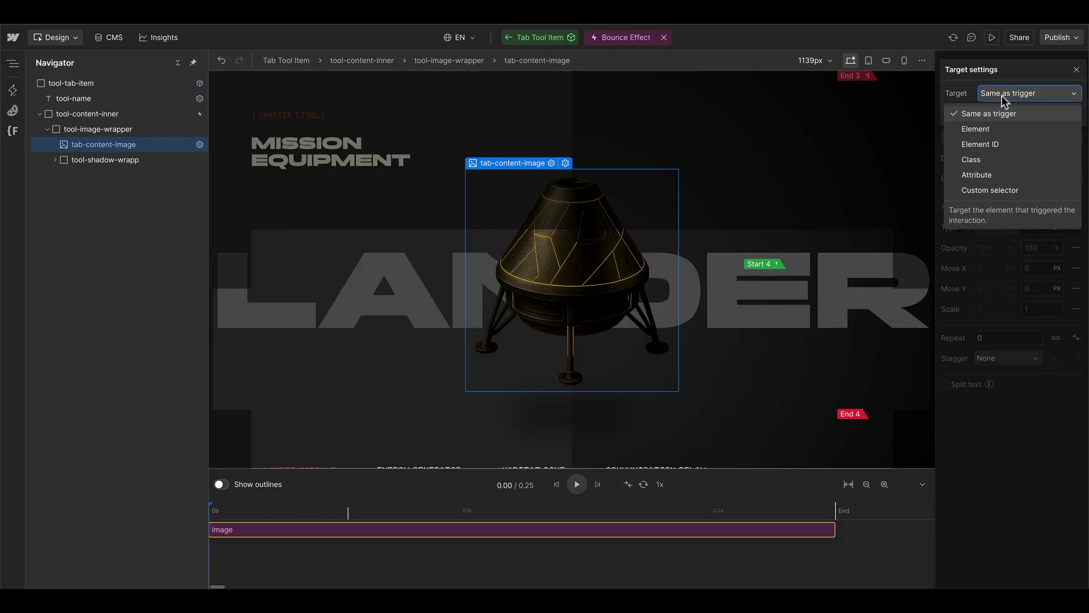
click(981, 162)
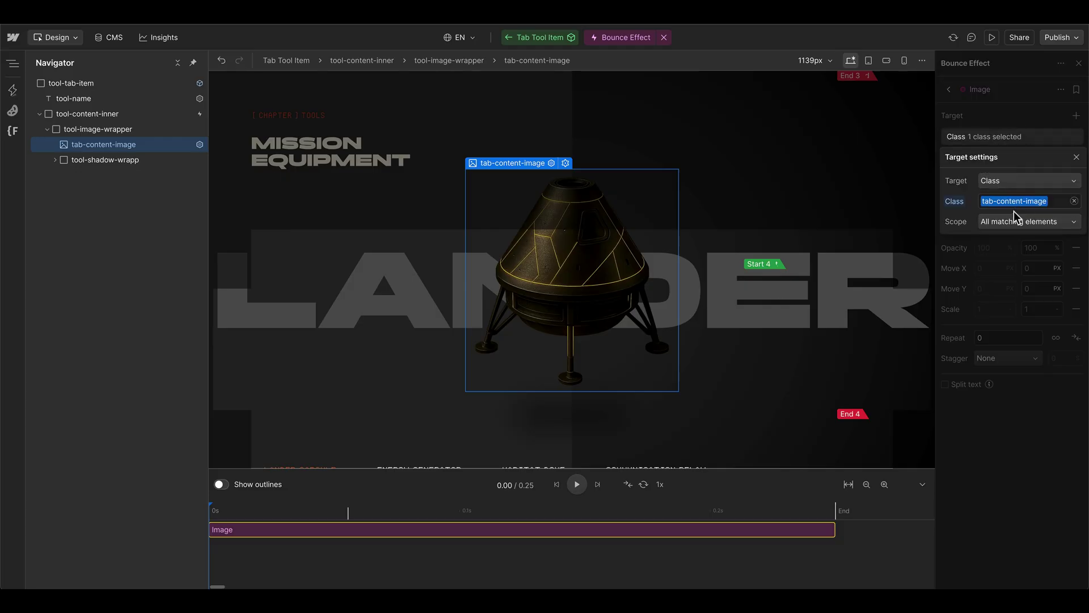
click(1005, 135)
click(986, 227)
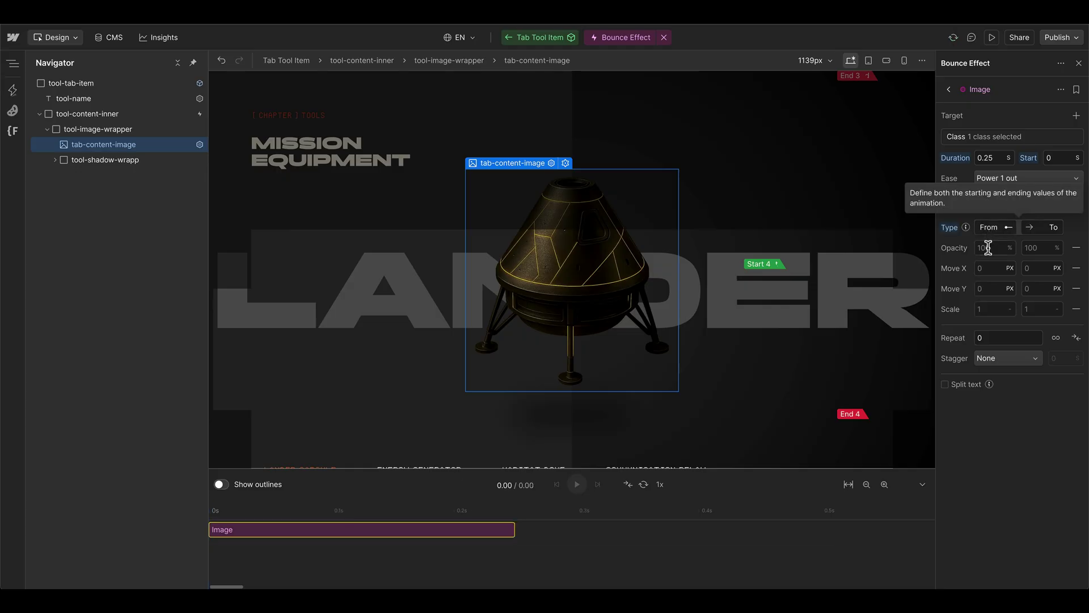
click(1076, 250)
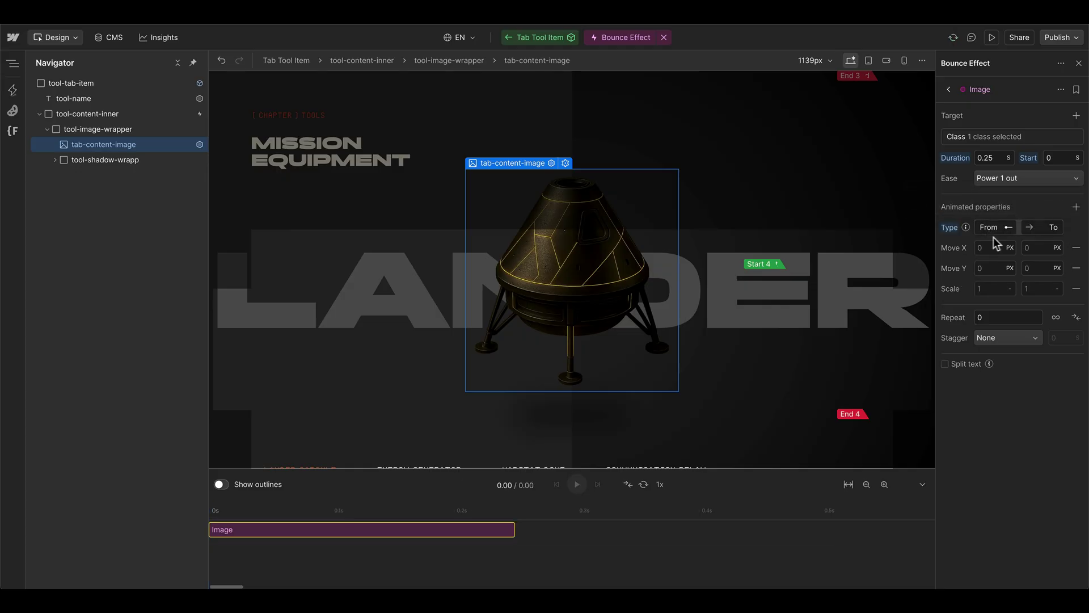
click(1076, 248)
click(1076, 247)
Add X % and Y % properties with starting offsets of -2% and -3%.
click(1076, 206)
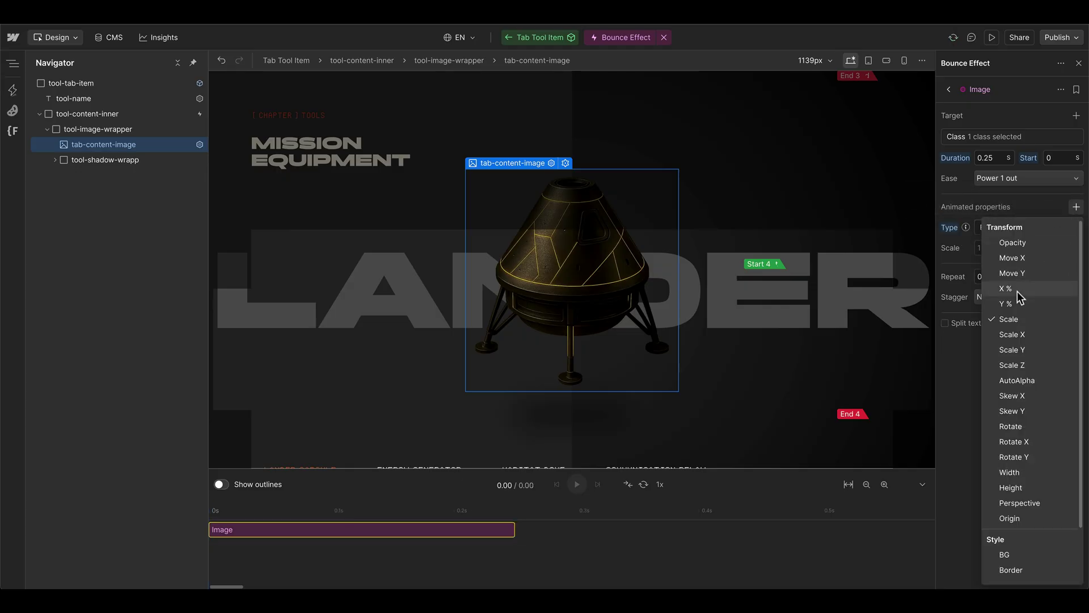
click(1014, 288)
click(1016, 303)
click(990, 248)
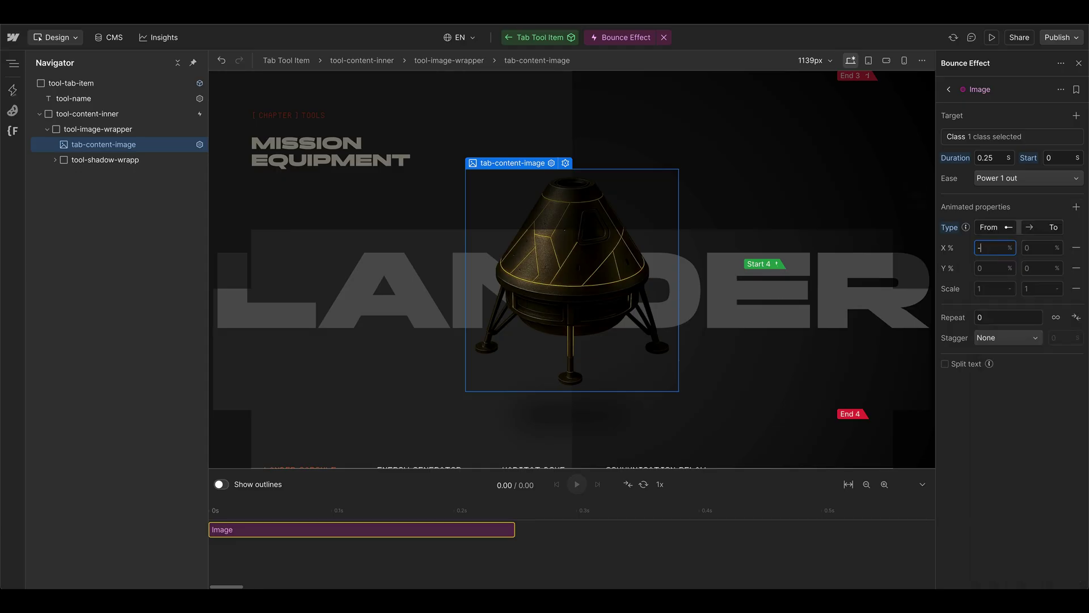
click(989, 266)
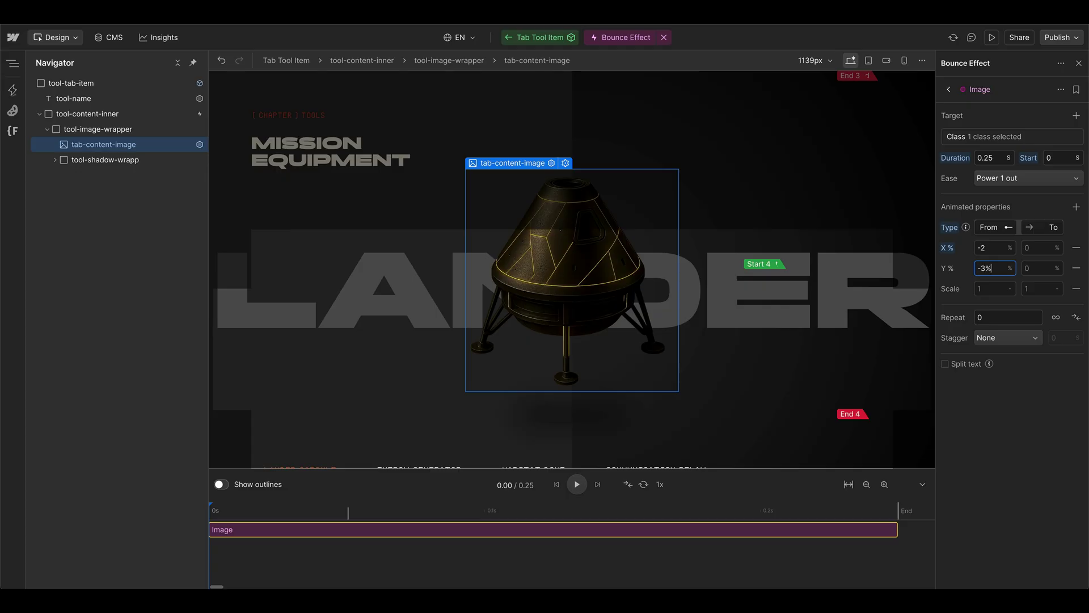
text(-3%)
key(BackSpace)
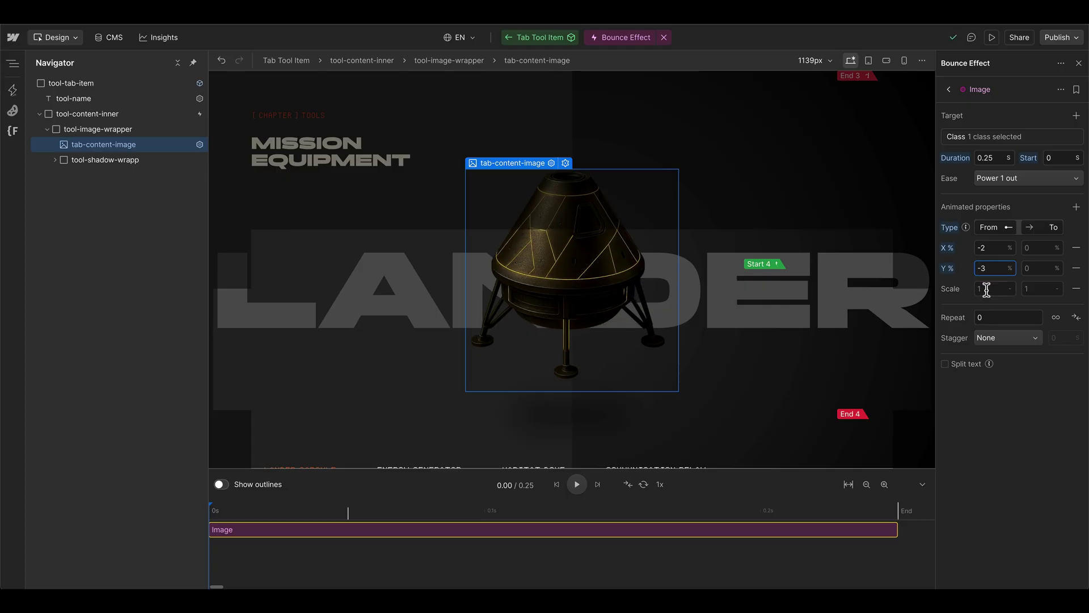
Replace Scale with a Rotate property starting at -3°.
click(987, 290)
click(1076, 289)
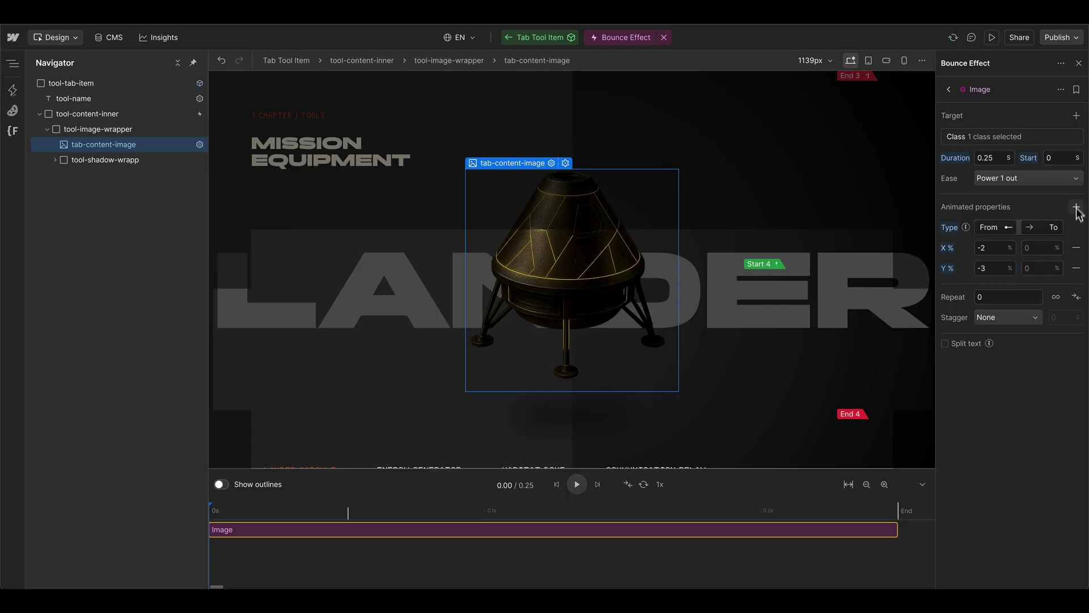
click(1076, 208)
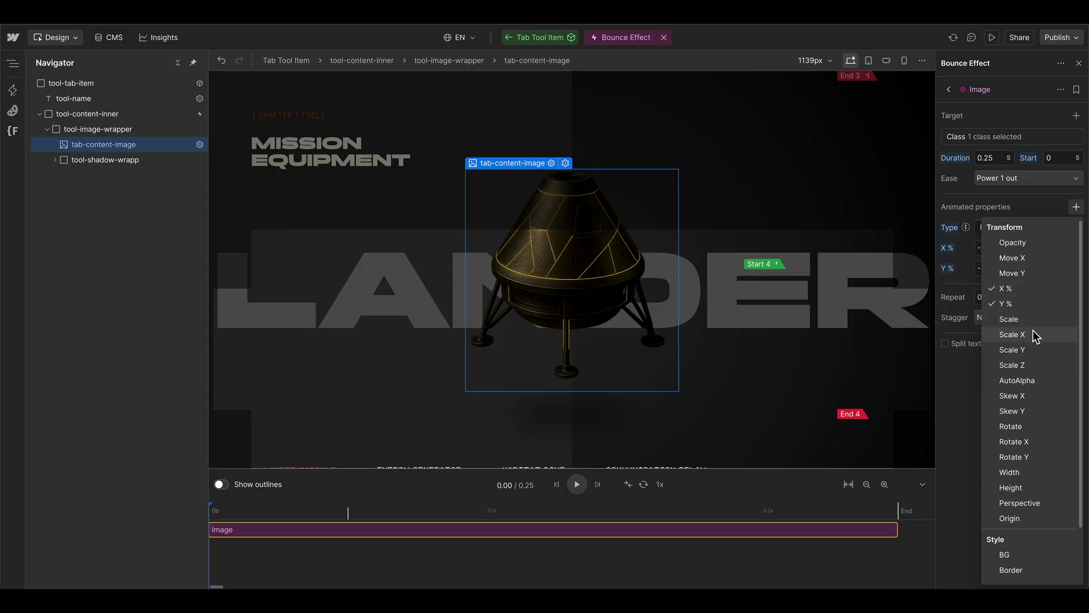
click(1020, 432)
click(981, 289)
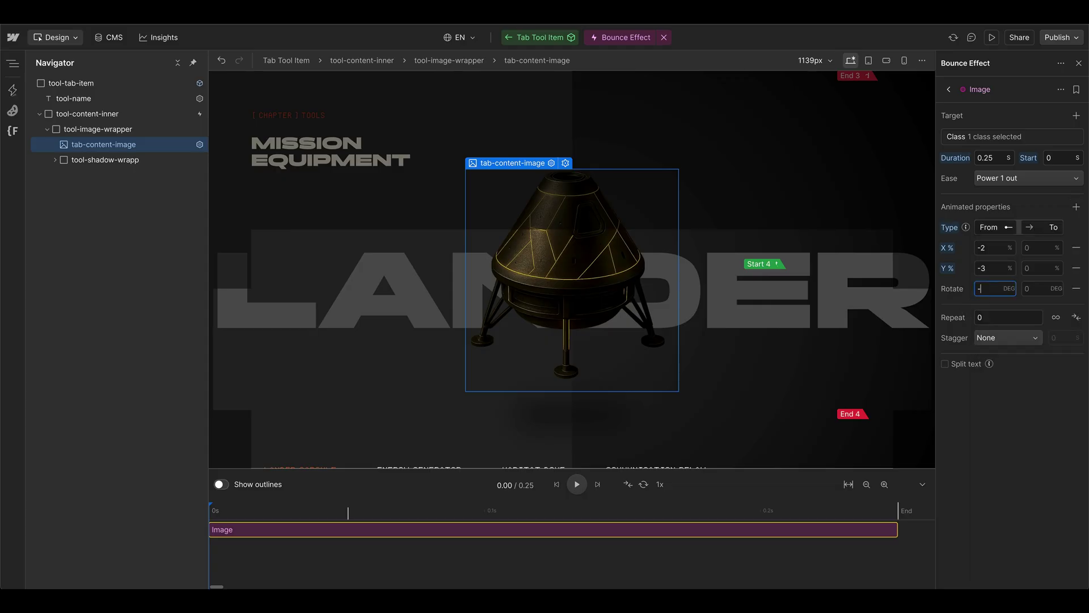
text(-3)
key(Return)
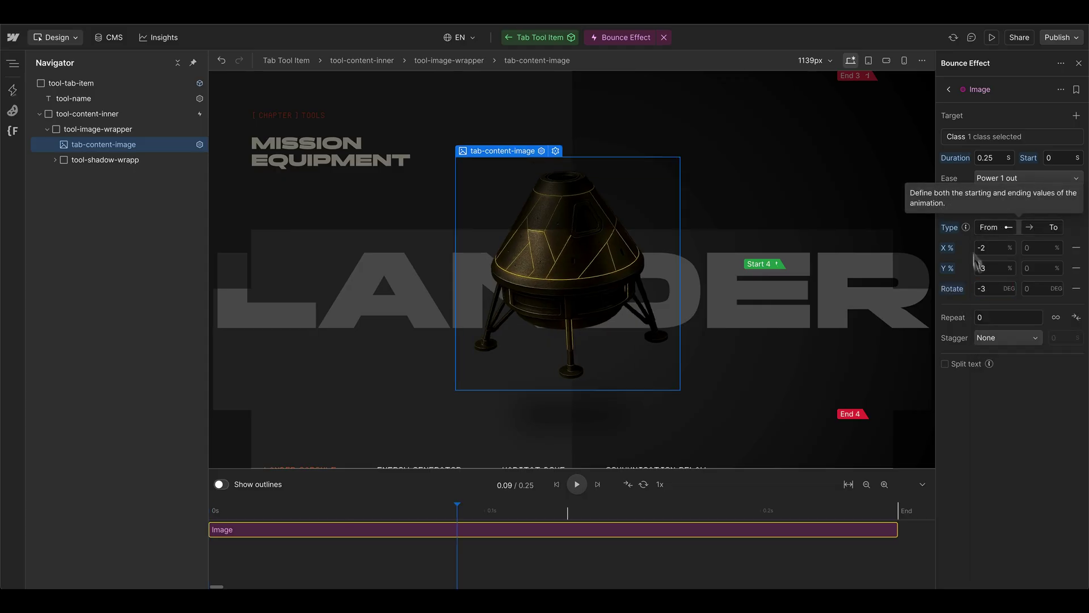
Set end values of 3° rotation, X 3% and Y 4%, with a 2.5 s duration.
text(3)
click(1032, 267)
text(4)
click(1038, 289)
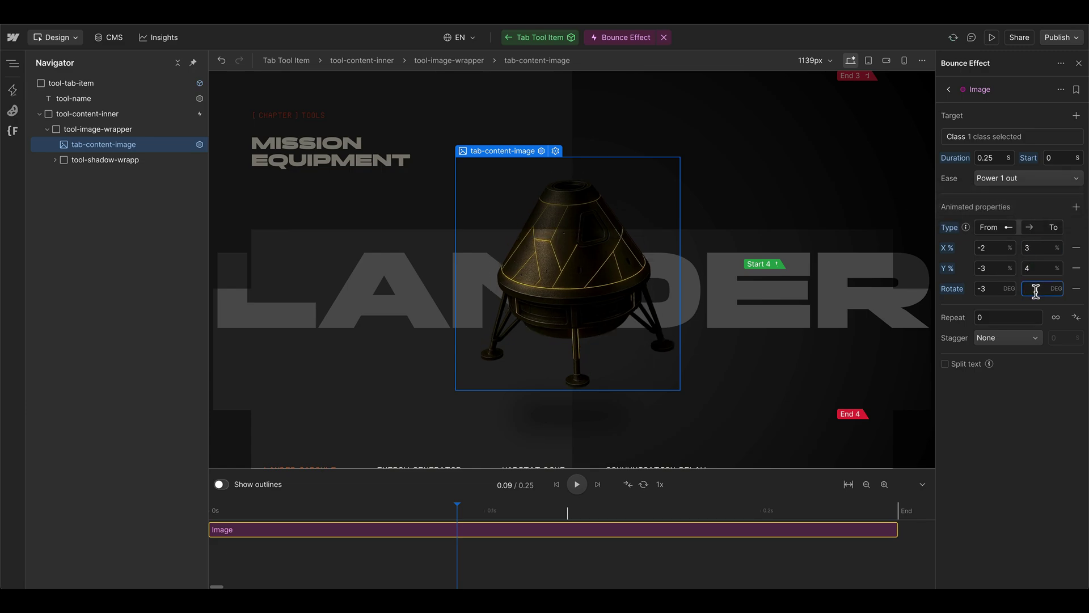
click(990, 158)
text(2.5)
key(Return)
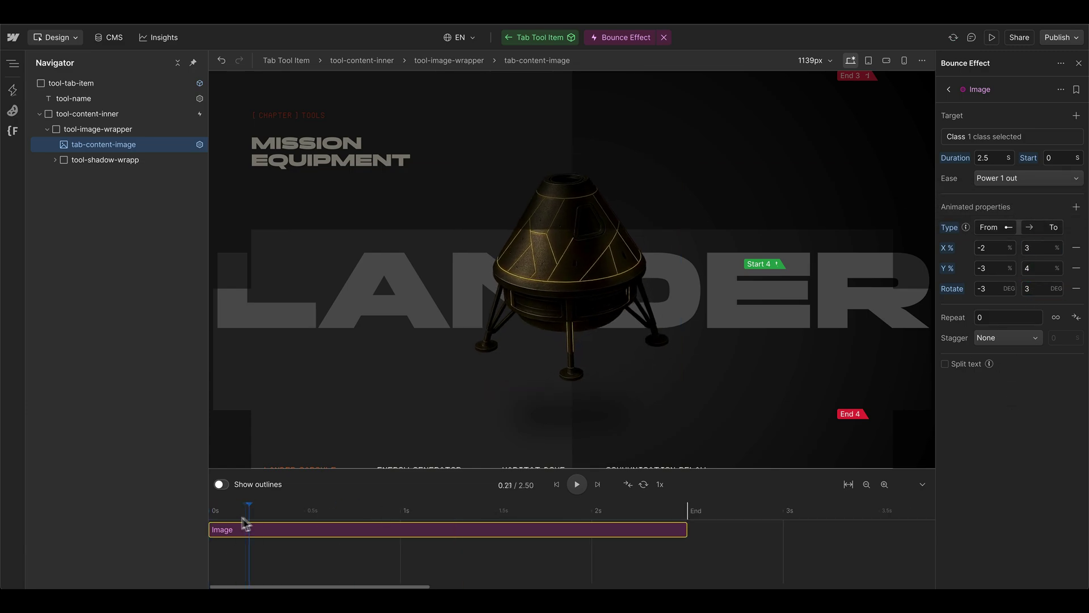
Loop the Image animation infinitely with Yoyo and a Power 1 in out ease.
click(1057, 320)
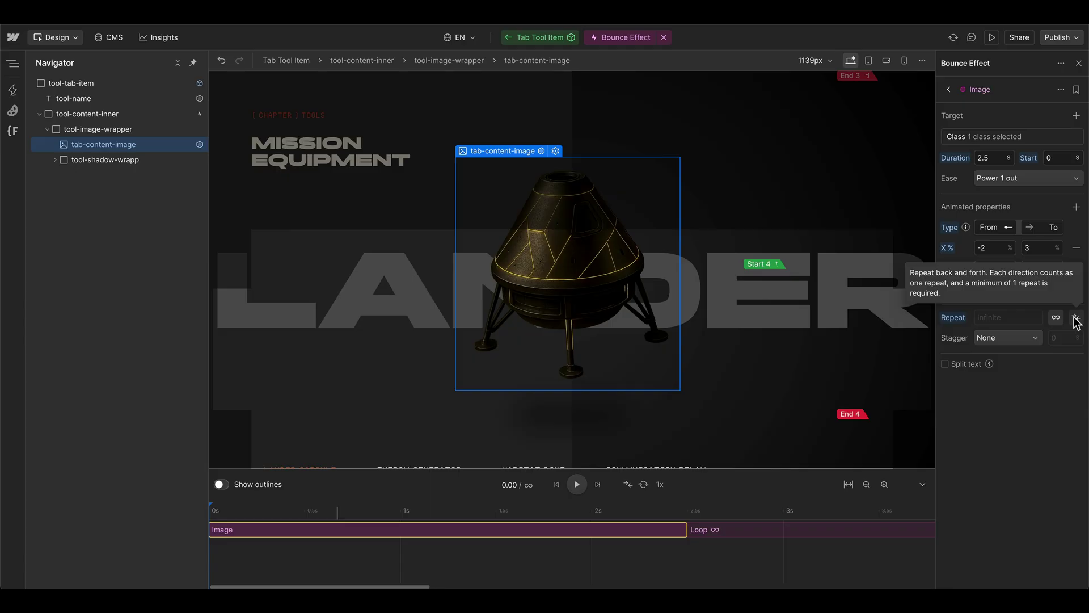
click(1076, 319)
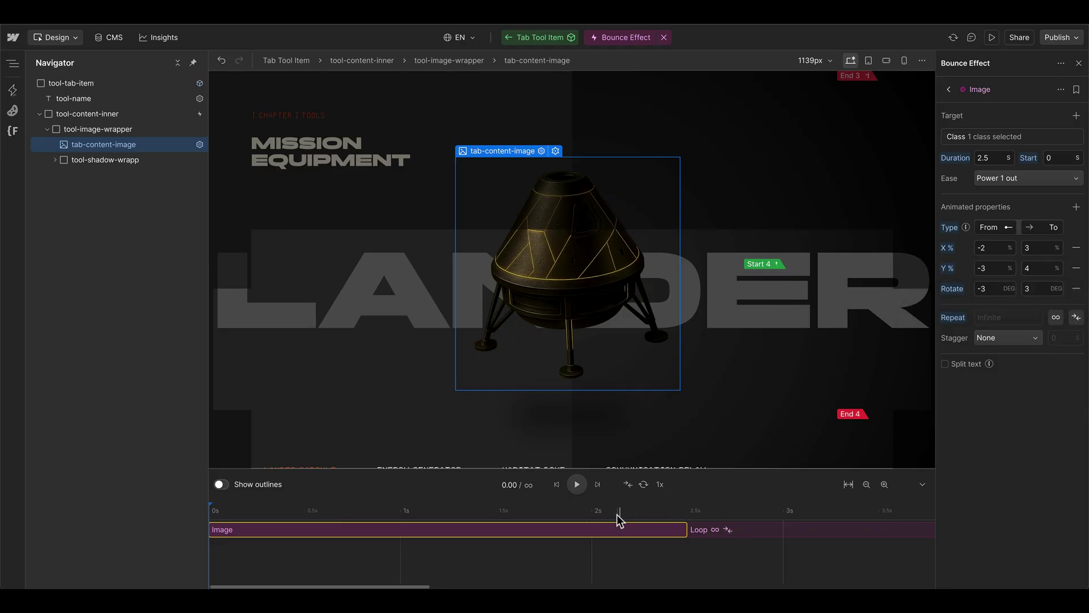
click(353, 519)
drag(382, 527, 968, 520)
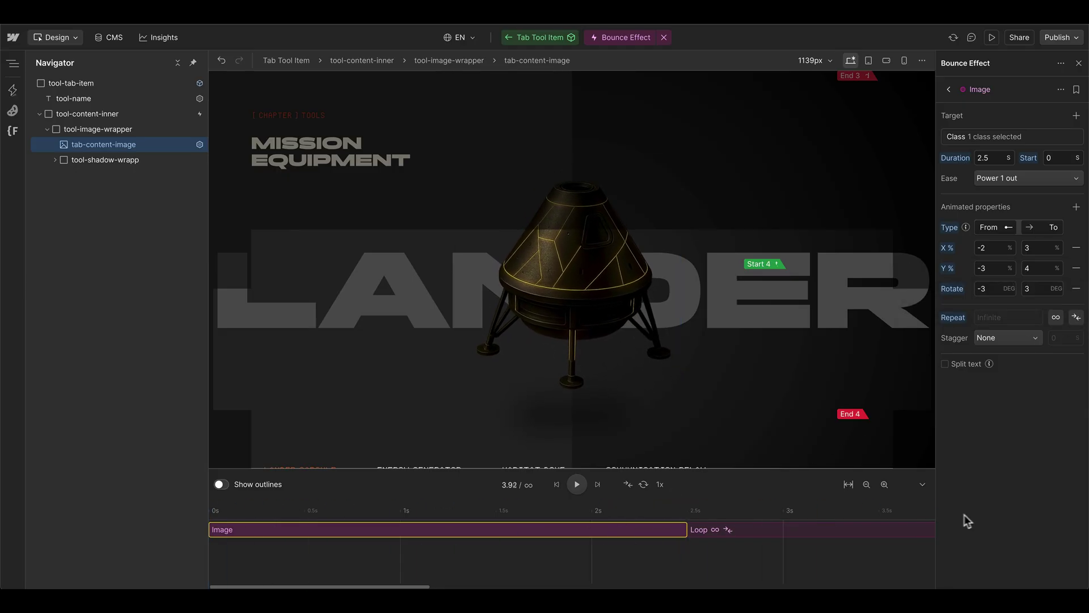
click(987, 179)
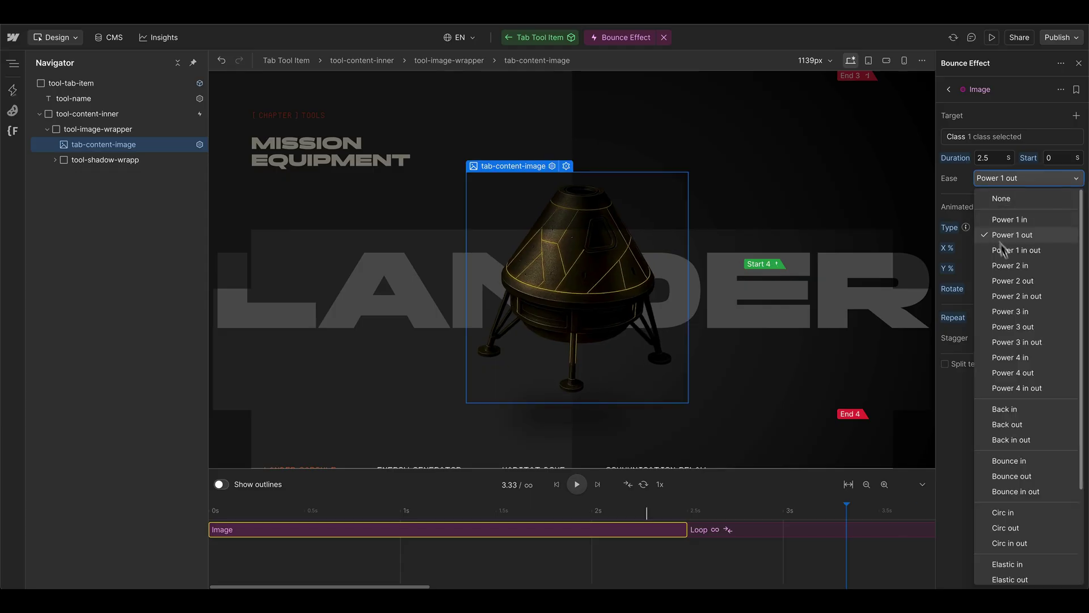
click(1041, 255)
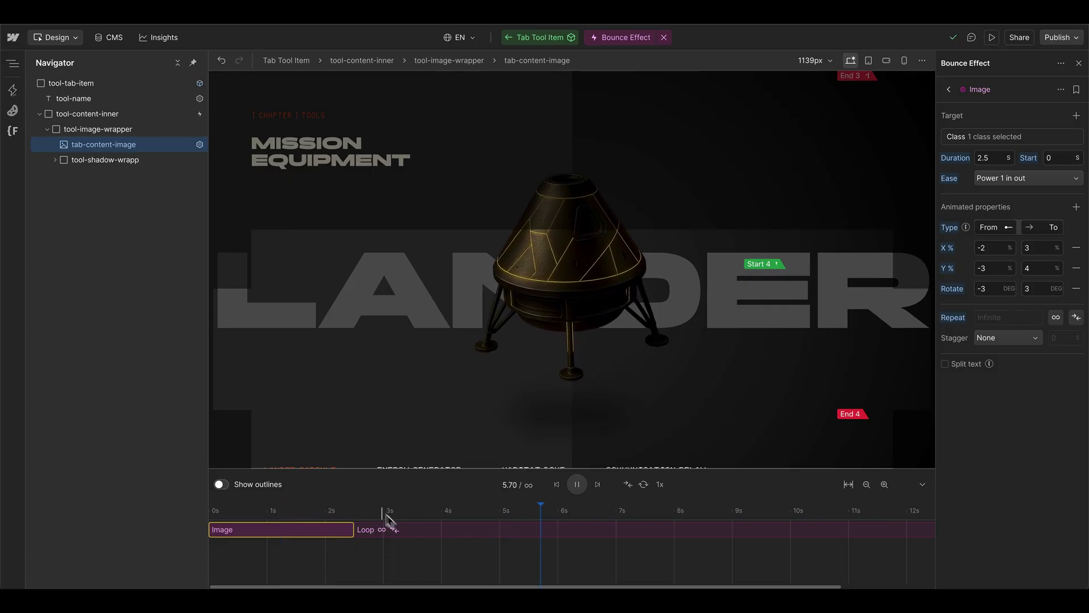
Add a roughly 2.5 s animation for tool-shadow-wrapp starting at 0 s, named Shadow.
click(556, 485)
click(113, 160)
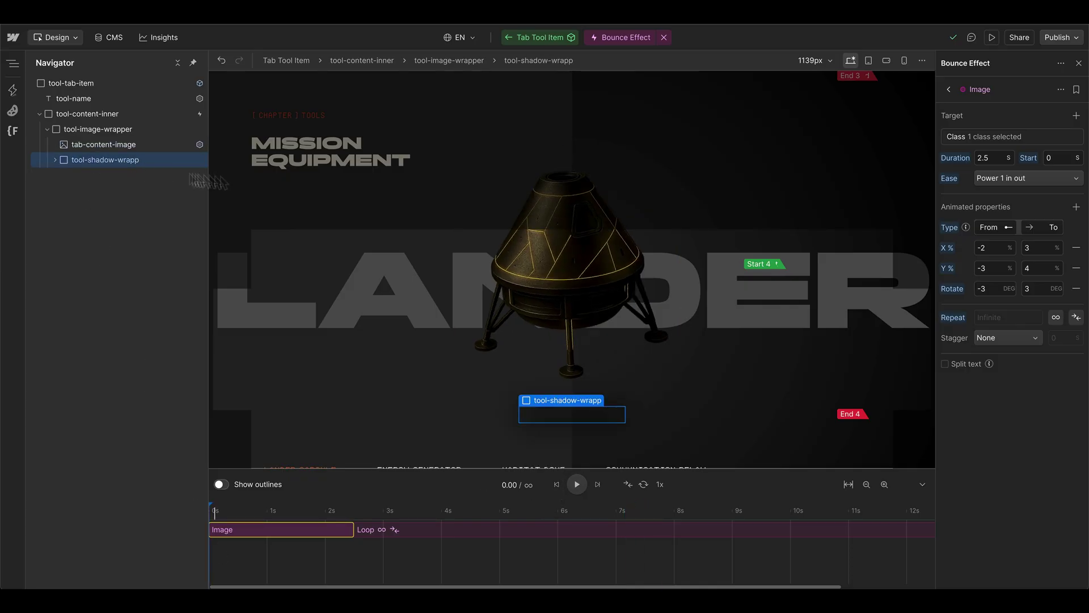
click(244, 549)
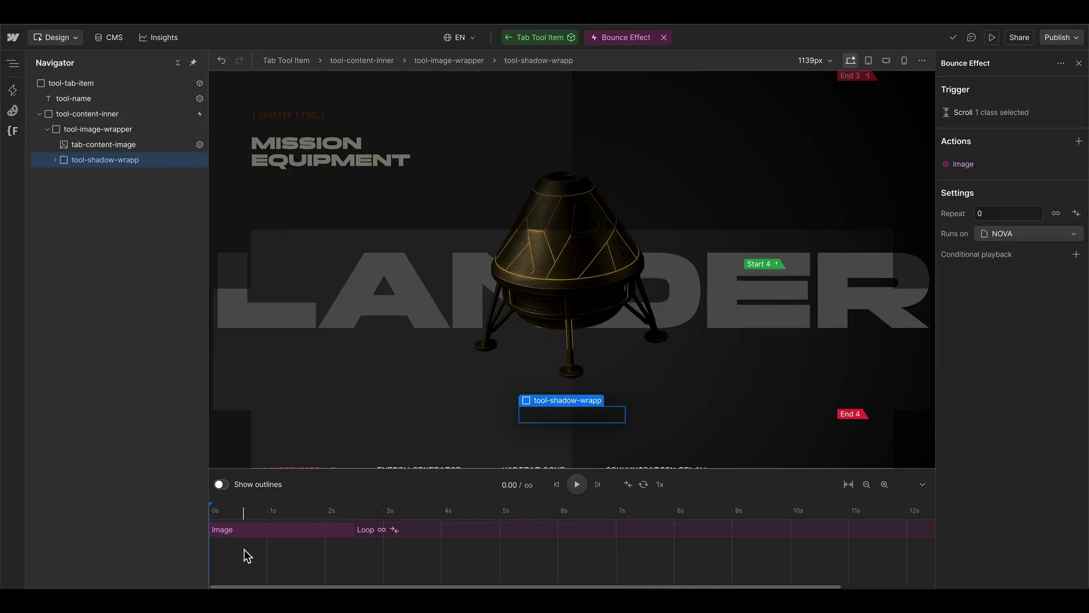
double_click(244, 549)
drag(252, 548, 218, 546)
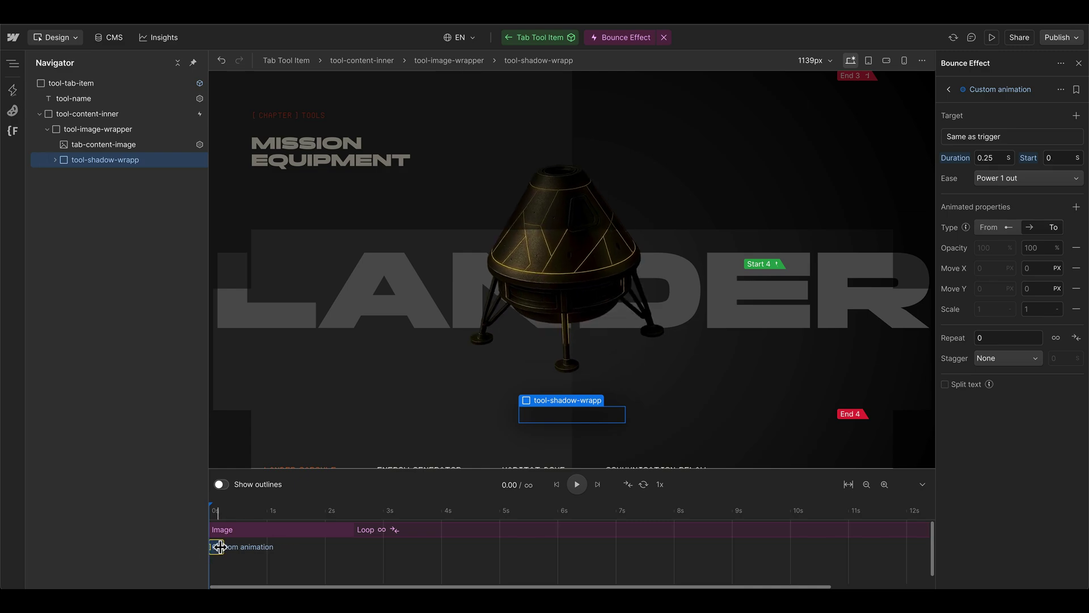
drag(356, 549, 355, 548)
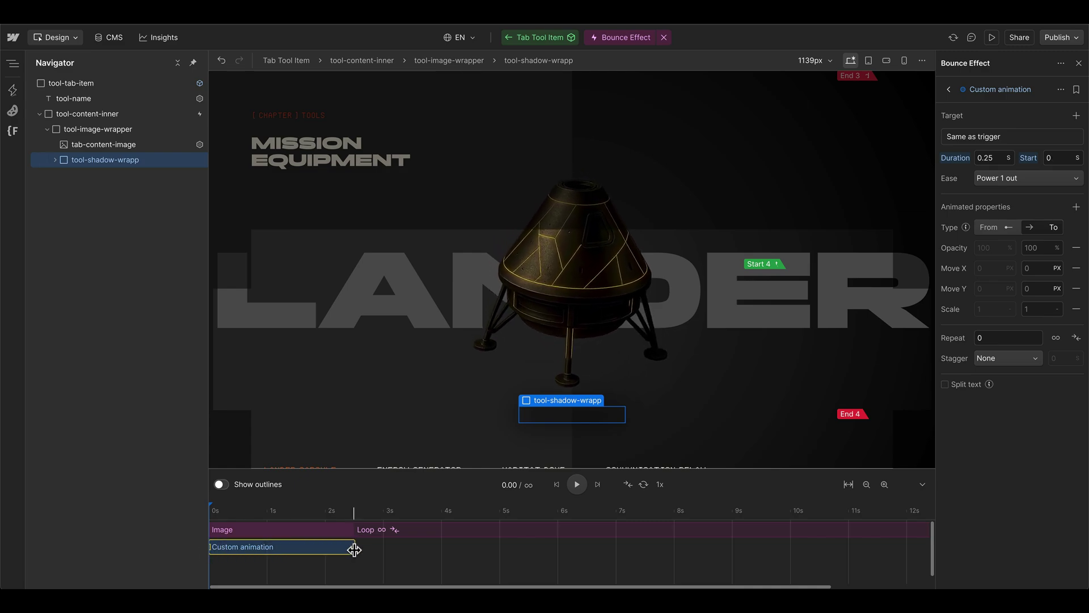
double_click(1000, 89)
text(S)
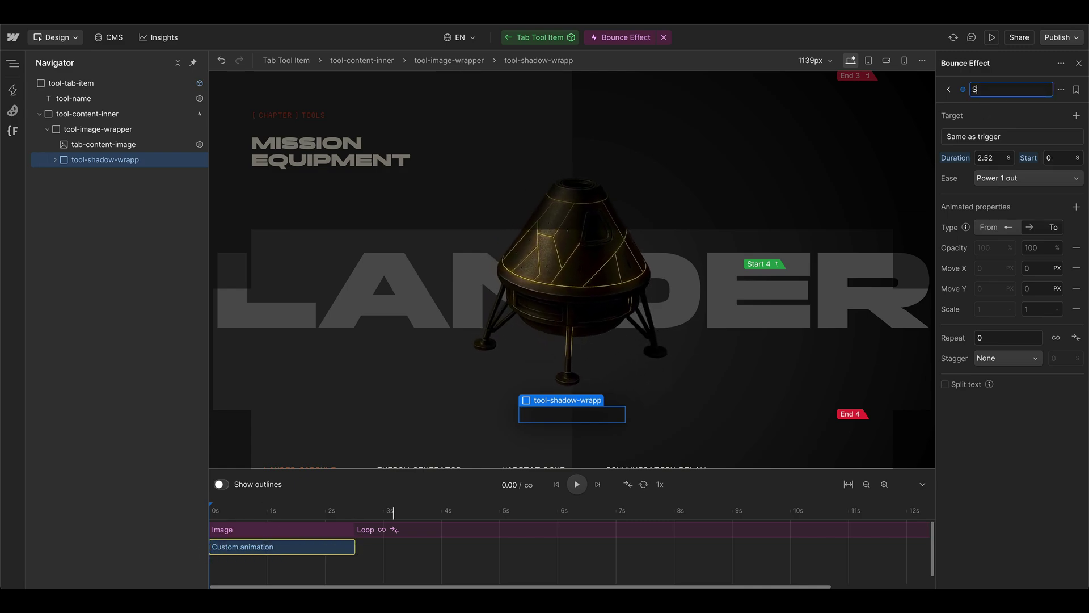
text(hadow)
key(Return)
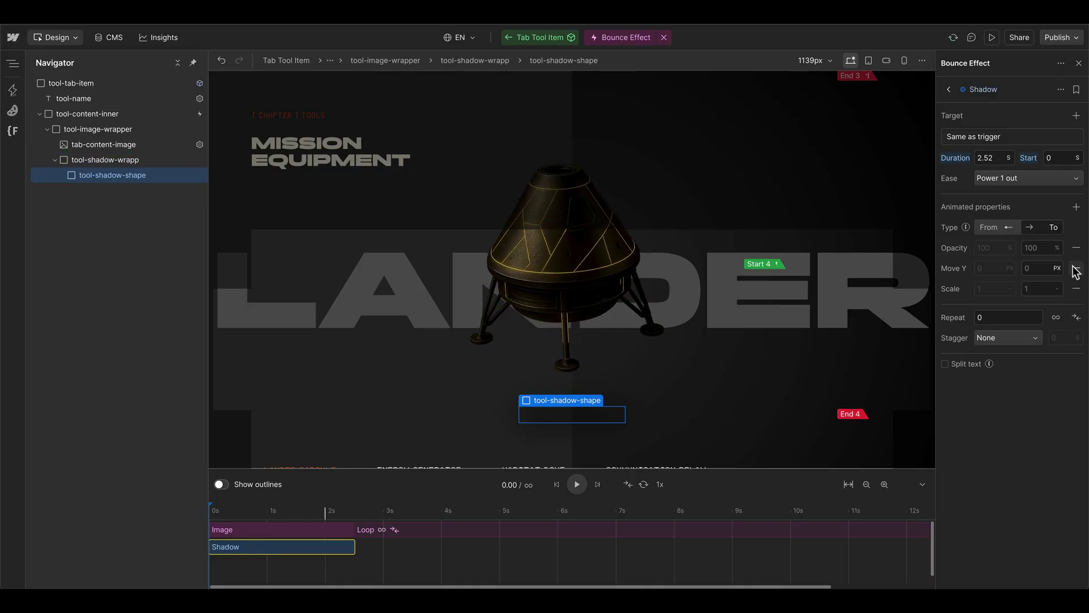
Remove Move X/Y and start the shadow at 60% opacity and 0.8 scale.
click(1076, 268)
click(1075, 267)
click(988, 247)
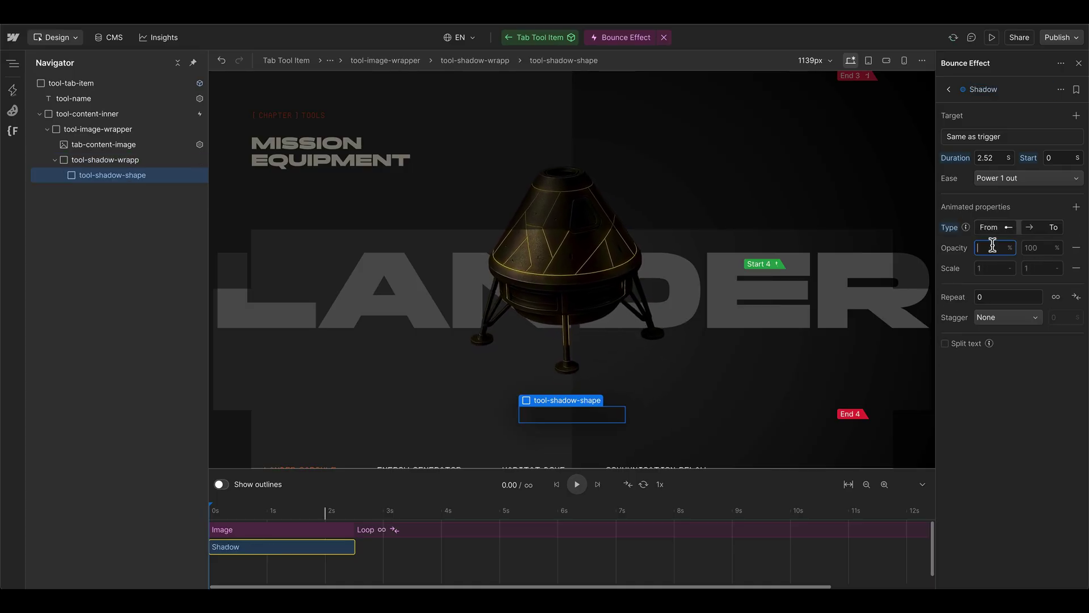
text(60)
key(Return)
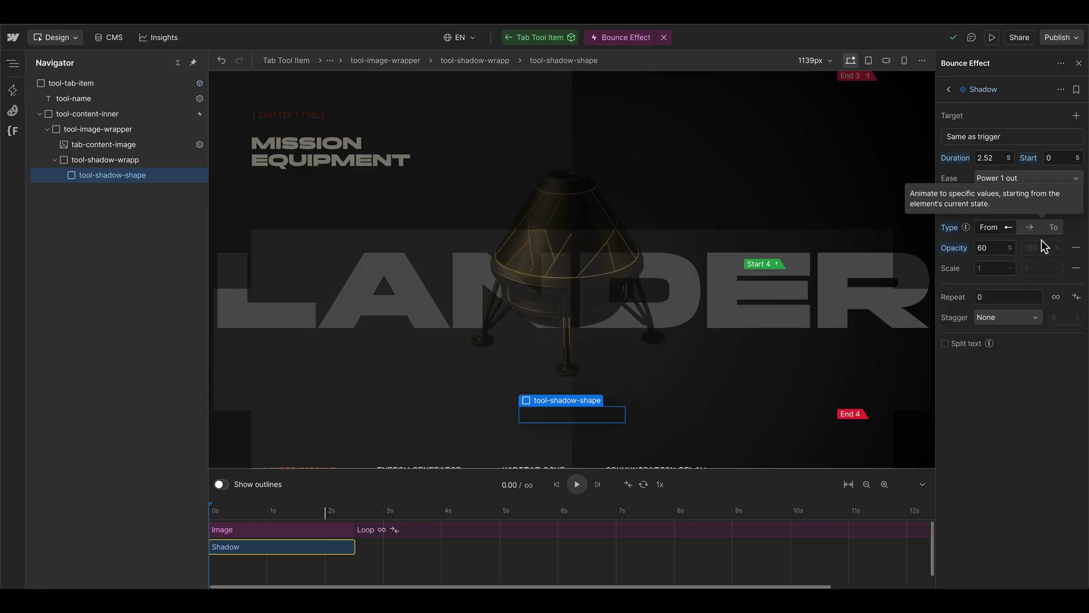
click(989, 268)
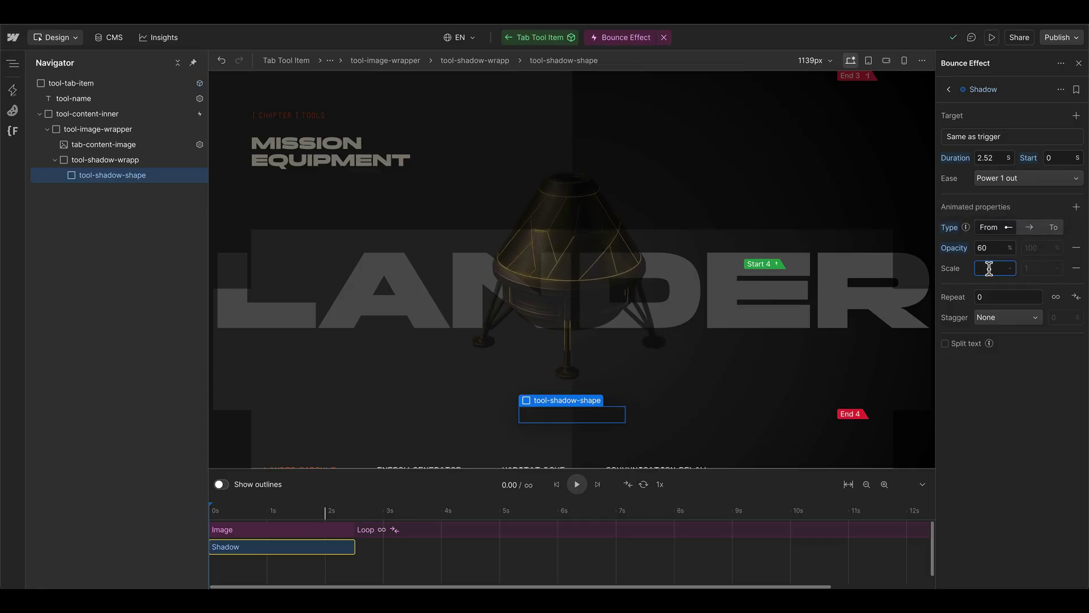
text(0.8)
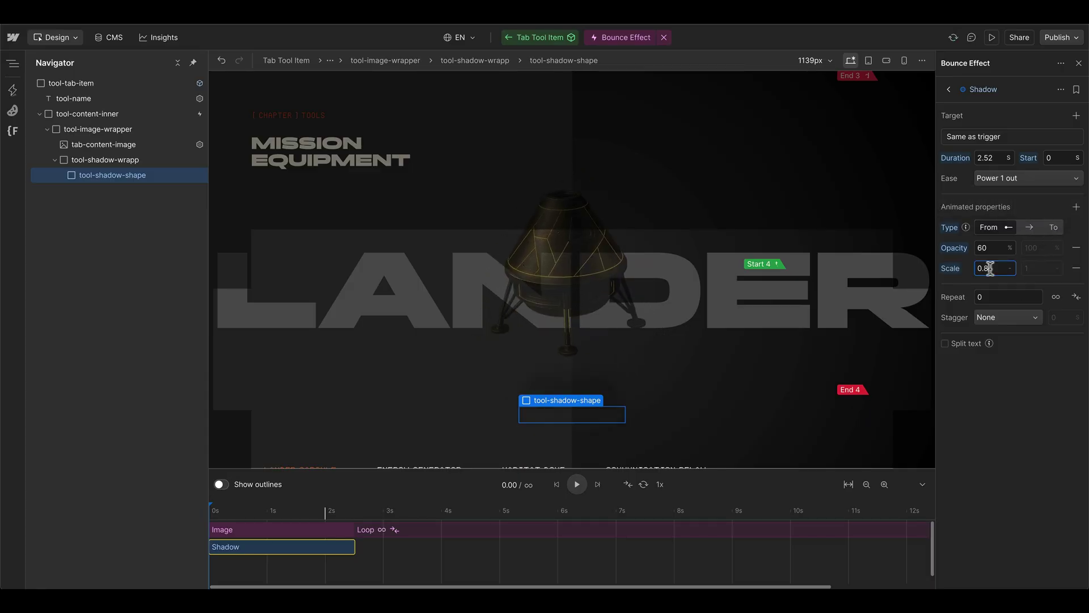
Point the Shadow animation's target at the tool-shadow-wrapp class.
click(252, 510)
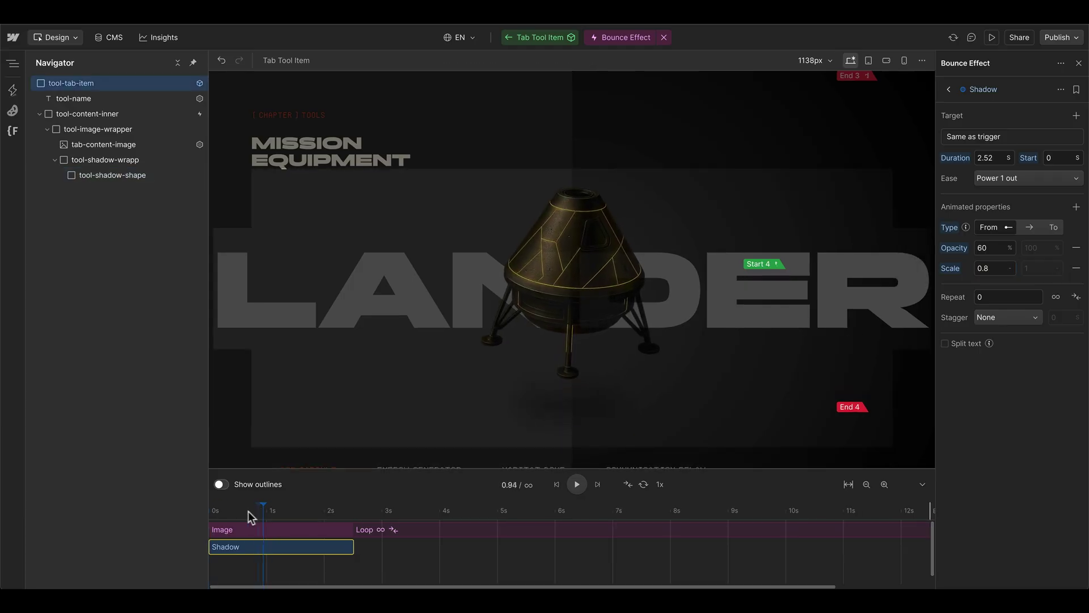
click(983, 138)
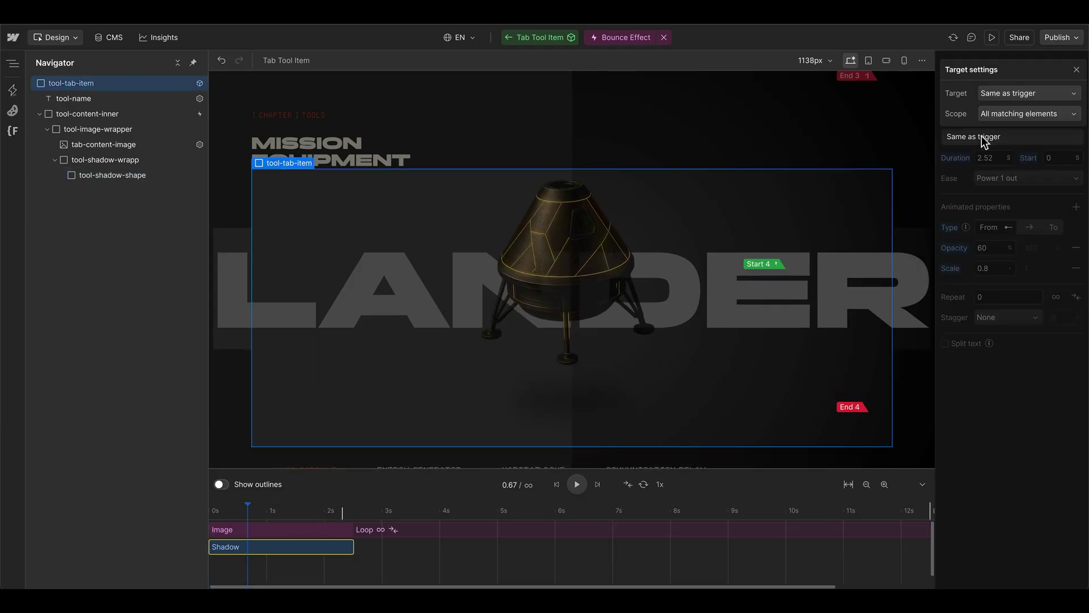
click(1004, 93)
click(1003, 92)
key(Escape)
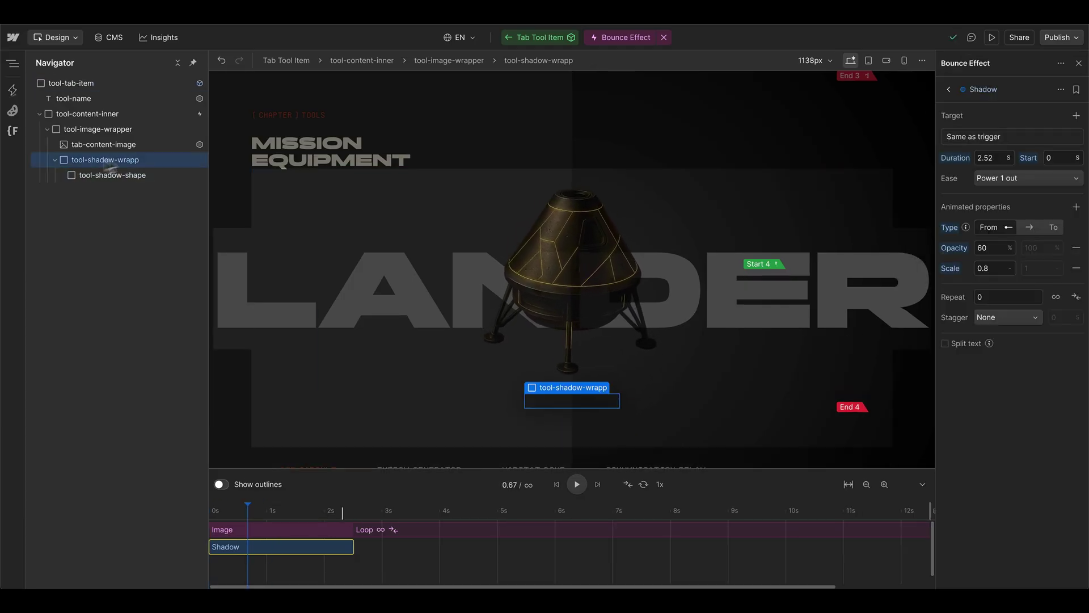
click(976, 136)
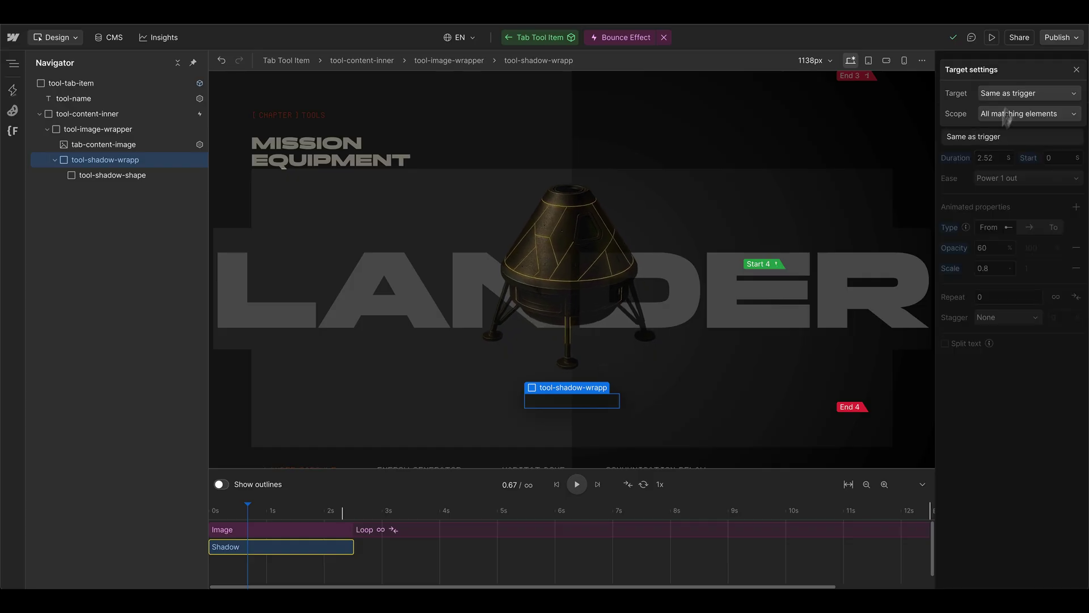
click(1015, 93)
click(992, 158)
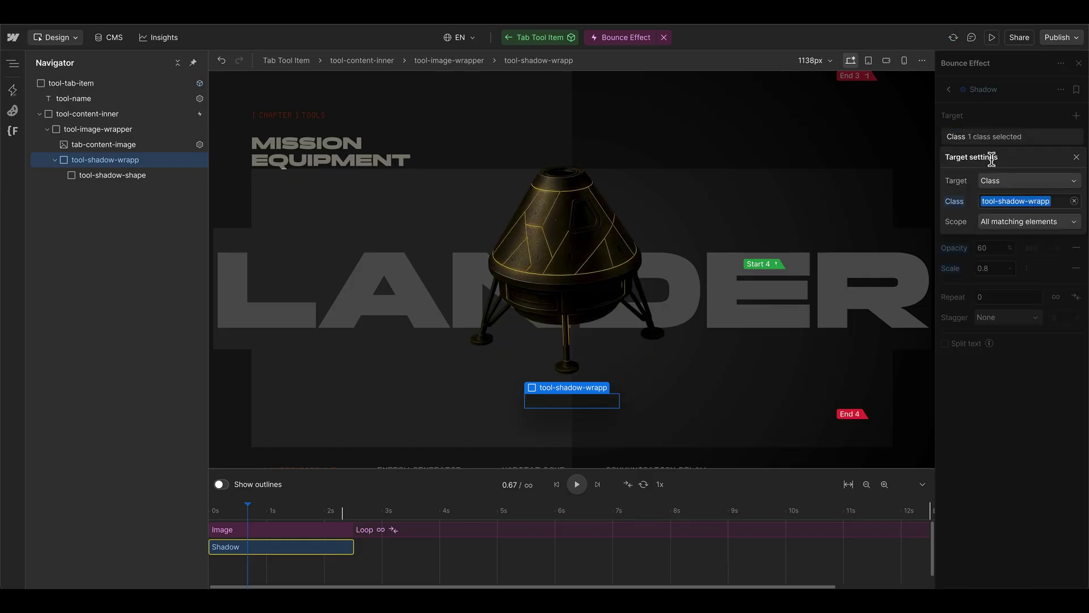
click(1020, 112)
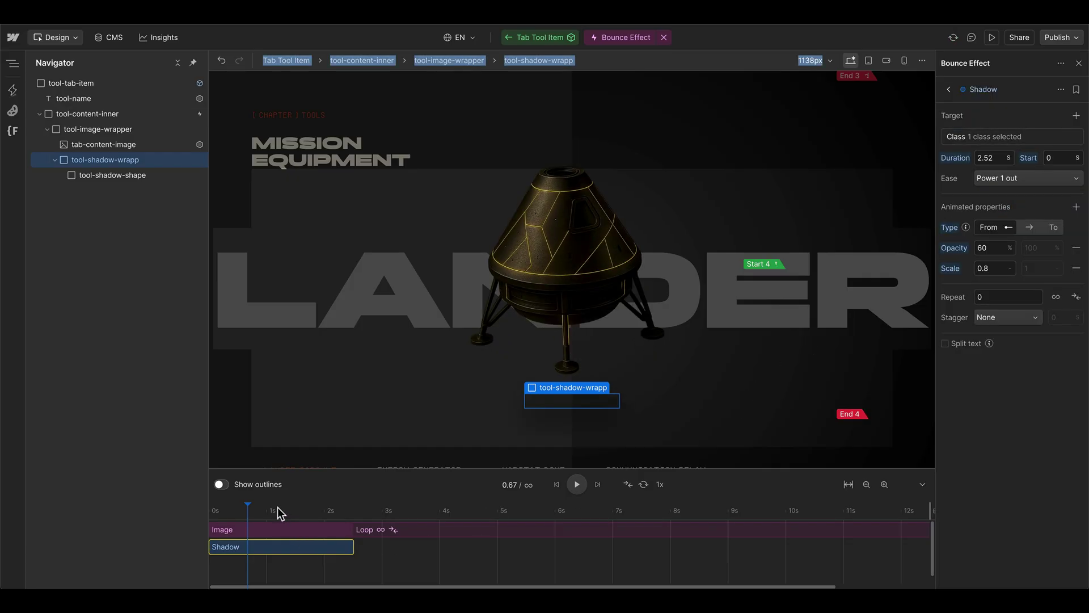
Scrub the timeline from the start to preview the shadow animation.
drag(277, 508, 177, 508)
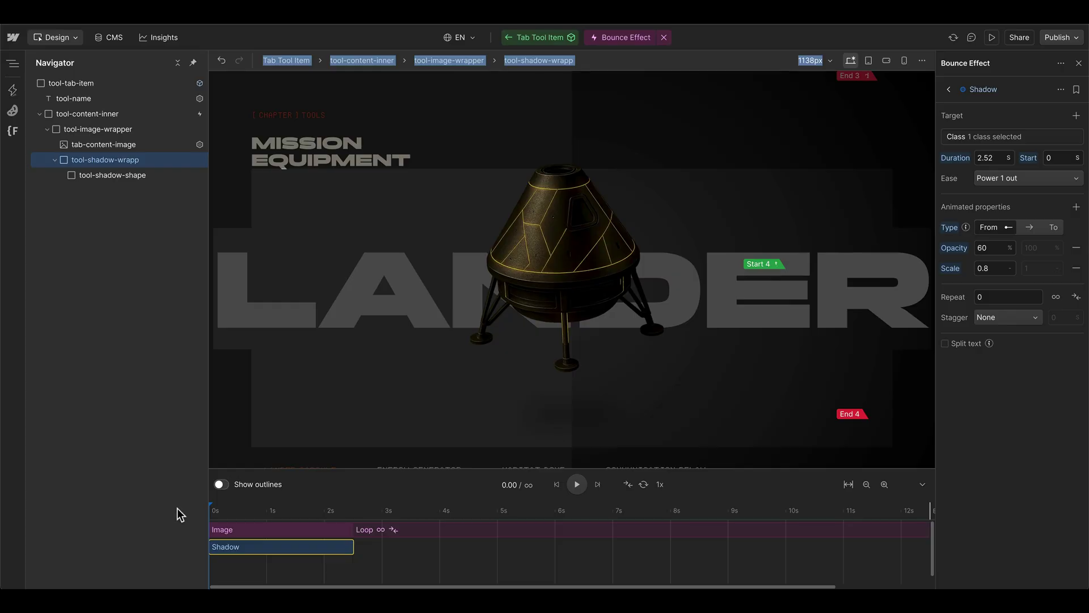
click(220, 511)
drag(213, 512, 292, 508)
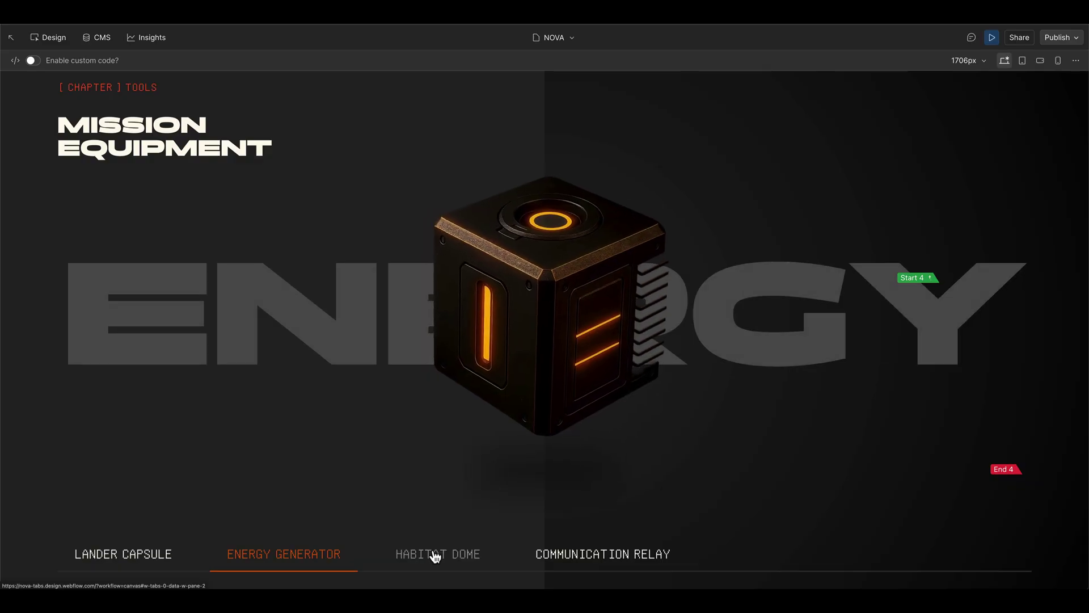
Try the Habitat Dome, Communication Relay and Lander Capsule tabs, then exit preview with Ctrl+Shift+P.
click(435, 556)
click(596, 561)
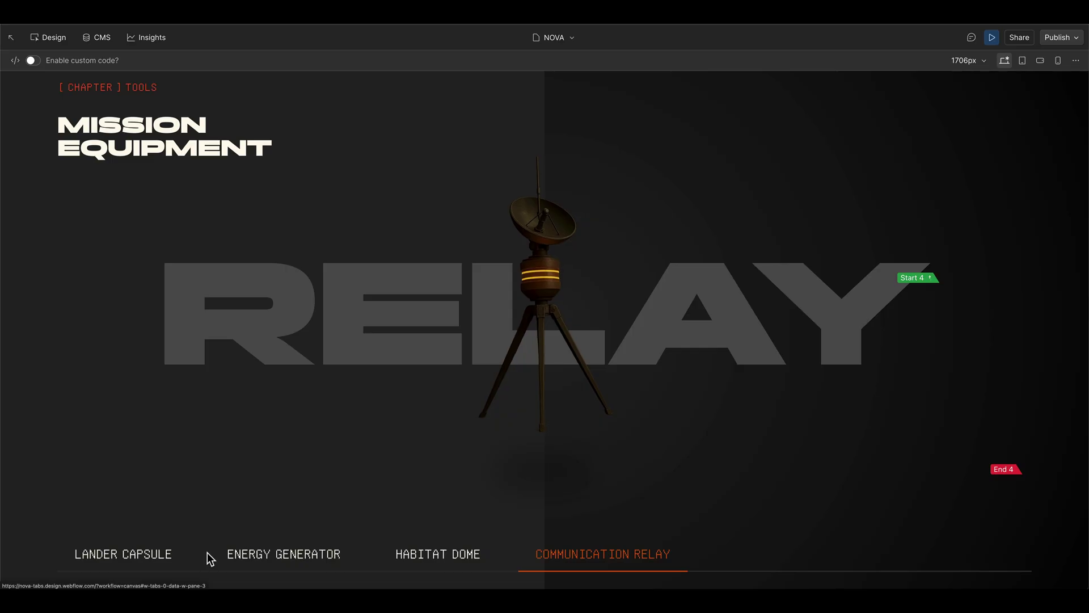
click(151, 557)
key(ctrl+shift+p)
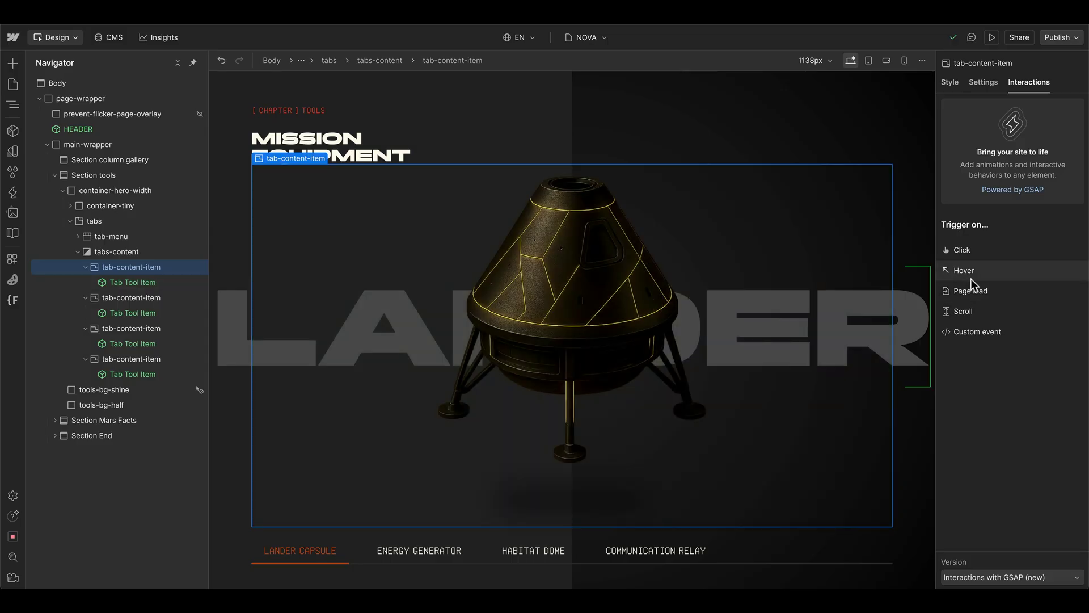
Add a scroll trigger on tab-content-item that plays actions on enter, then exit the editor.
click(996, 311)
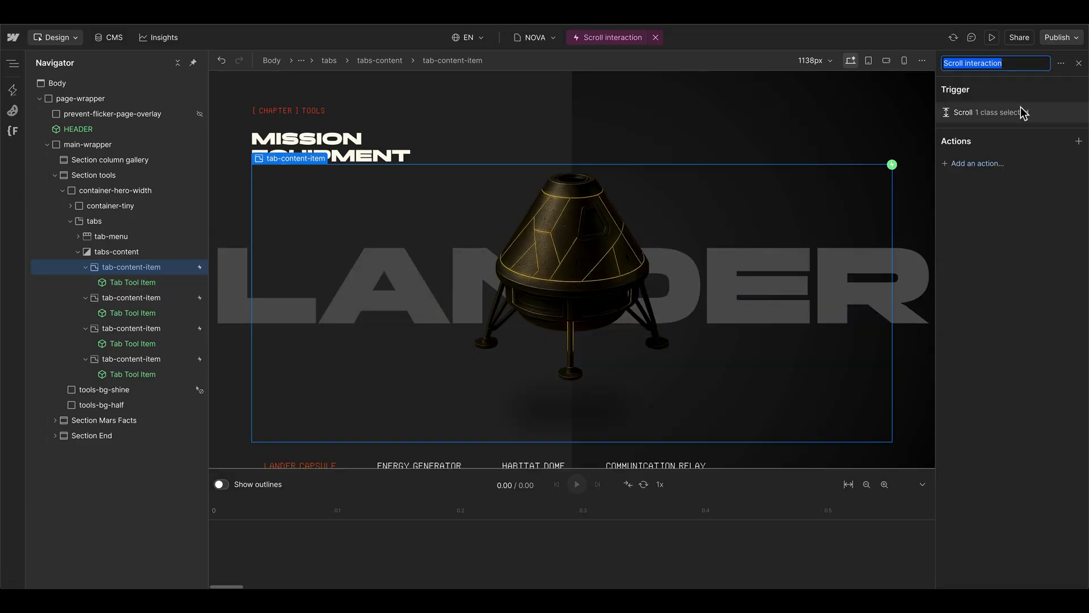
click(1039, 115)
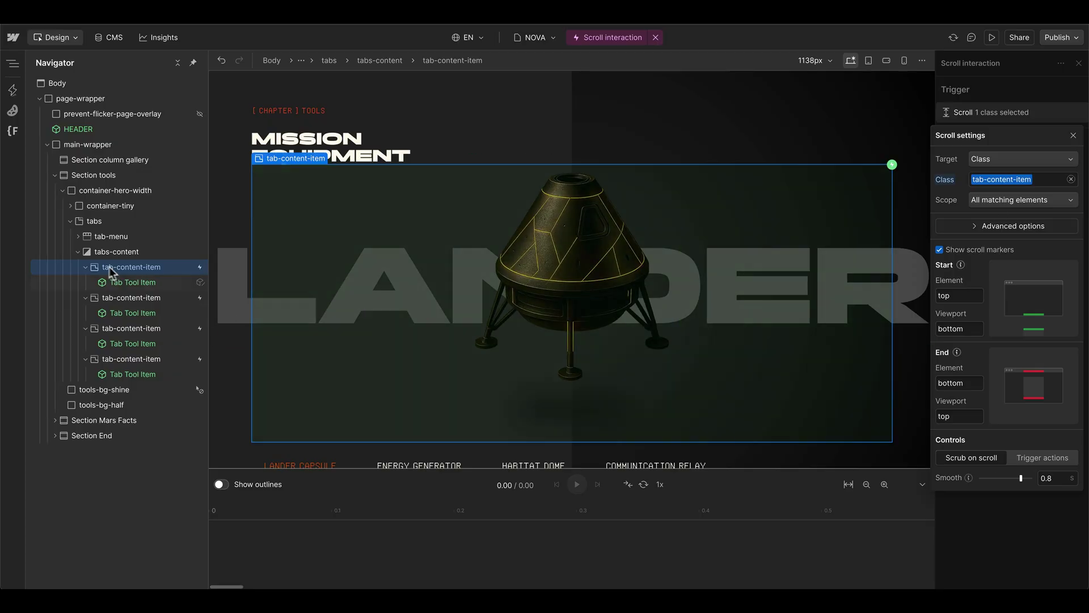
click(1056, 457)
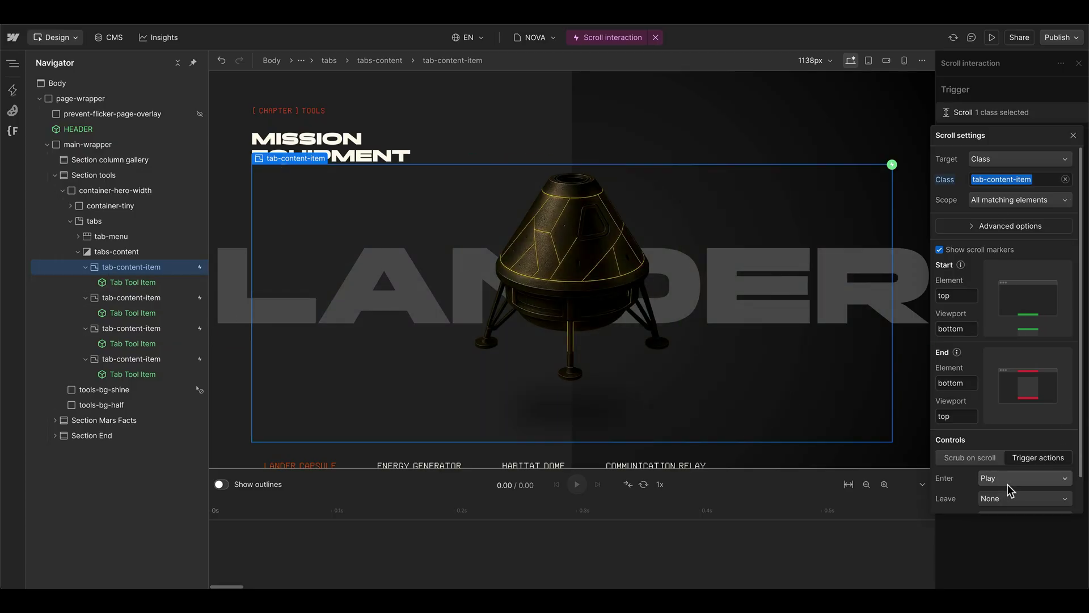
scroll(346, 448, down, 1)
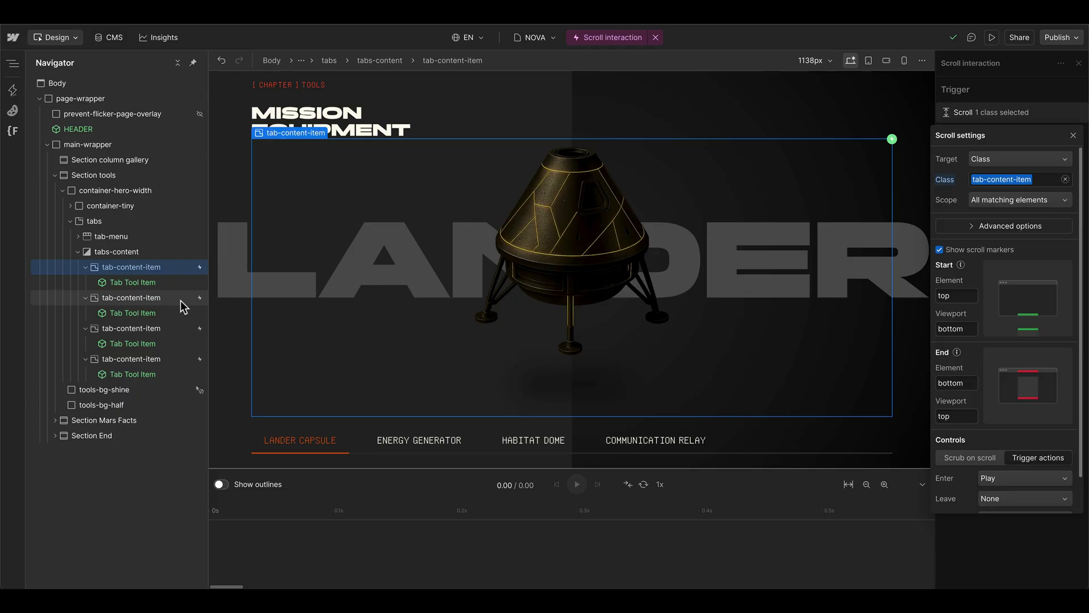
key(Escape)
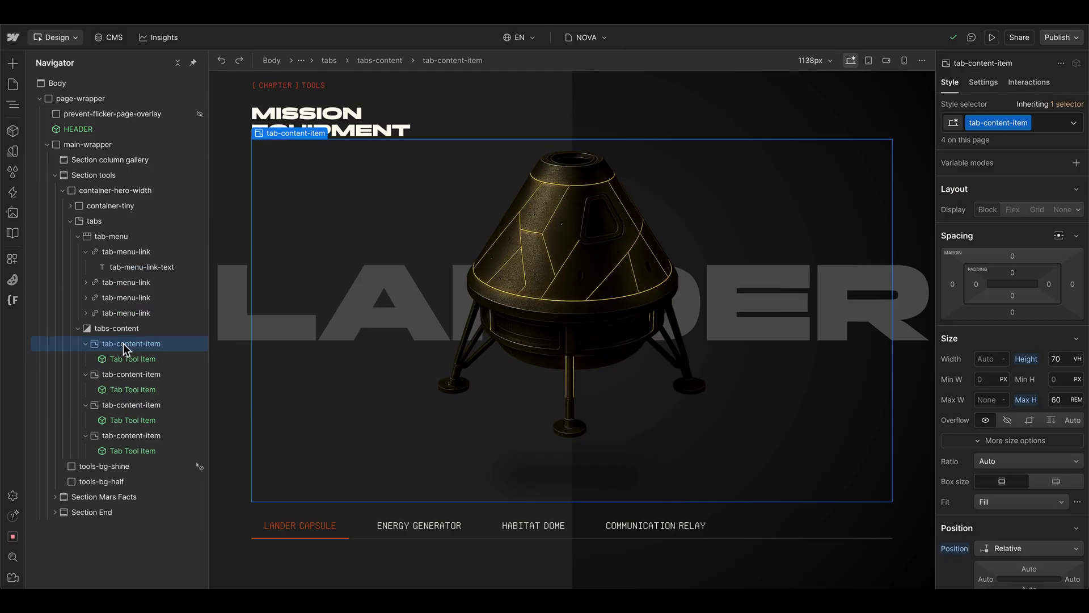
Inspect tabs-content's 200 ms fade in and 300 ms fade out, then return to the second tab link's styles.
click(132, 282)
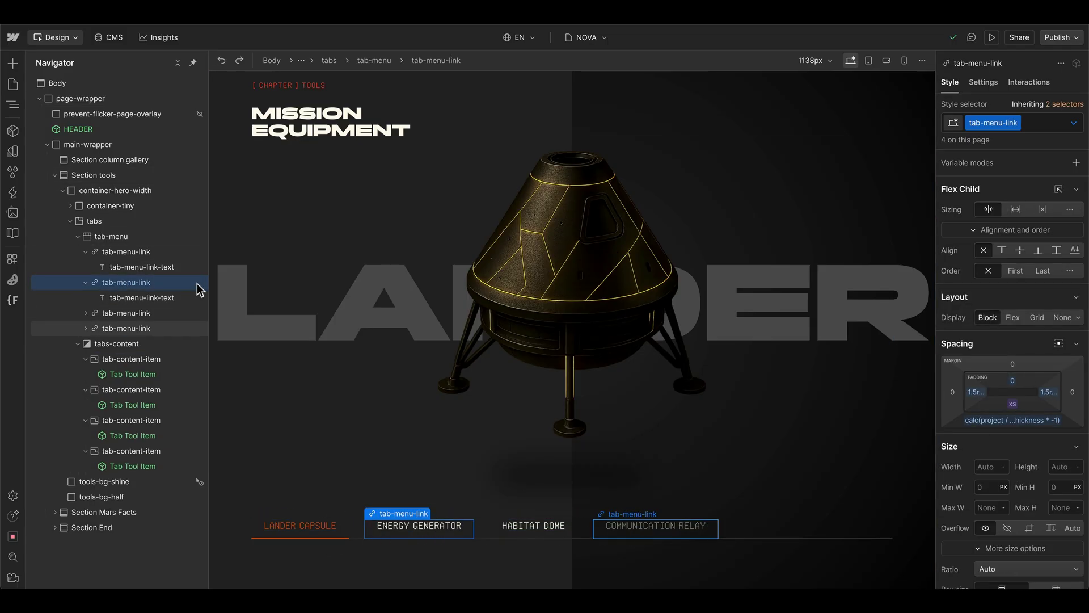
click(113, 344)
click(985, 83)
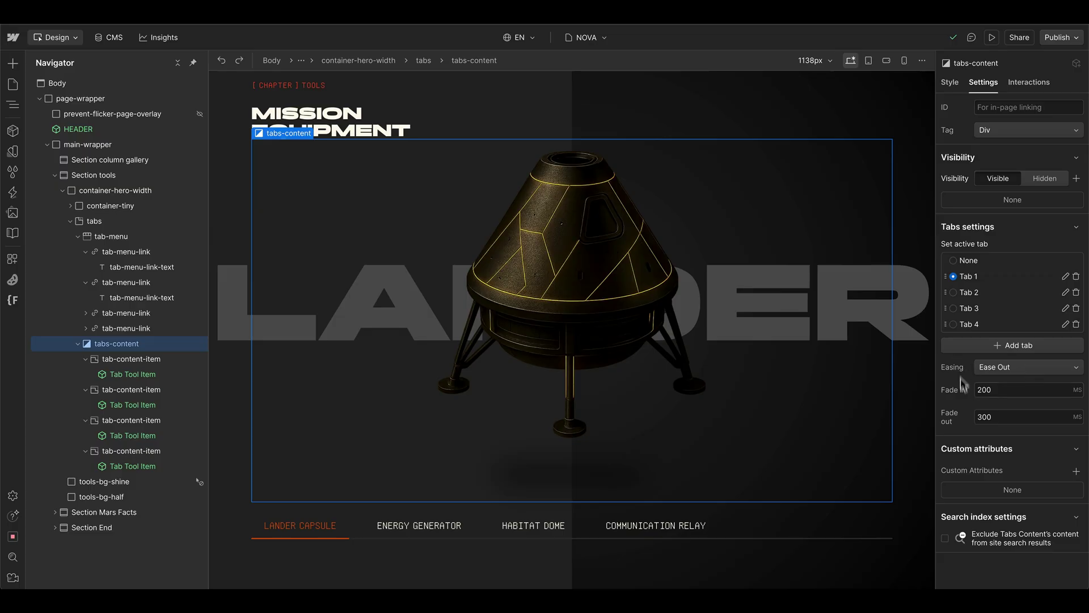
click(976, 417)
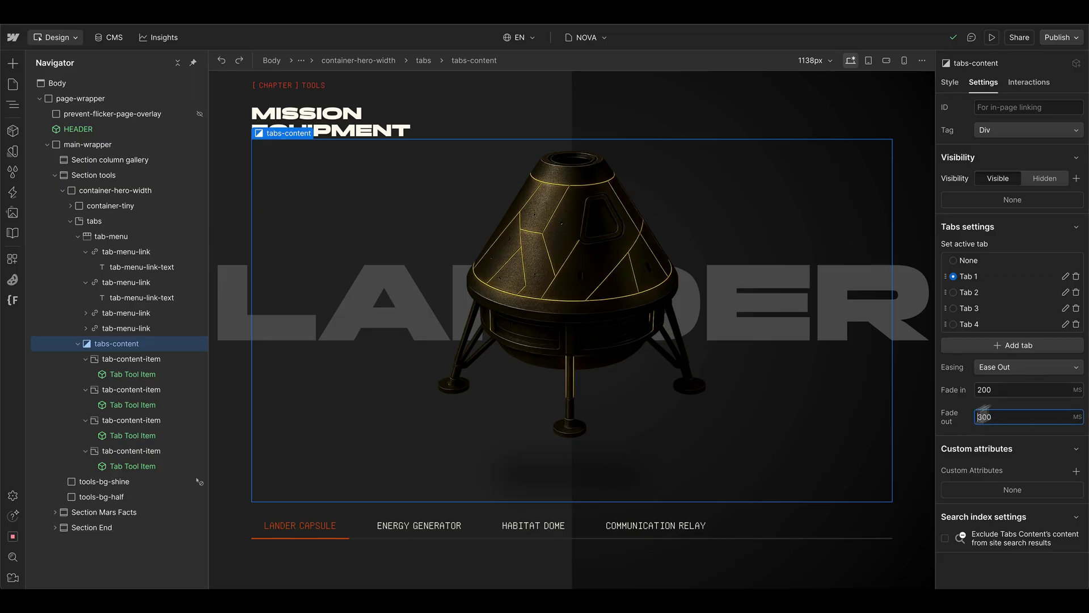
double_click(977, 417)
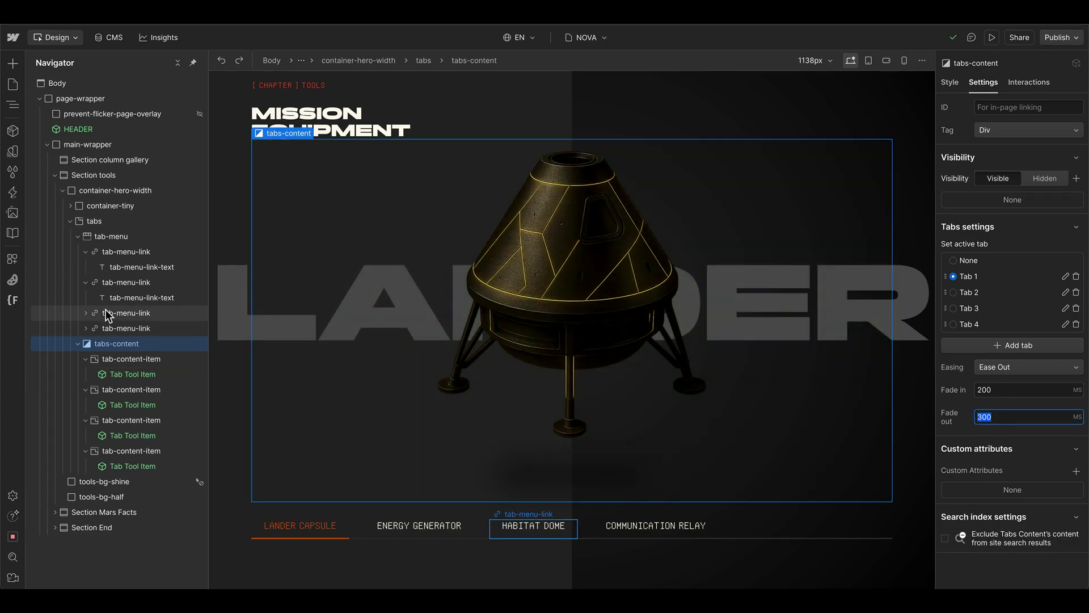
click(151, 284)
key(s)
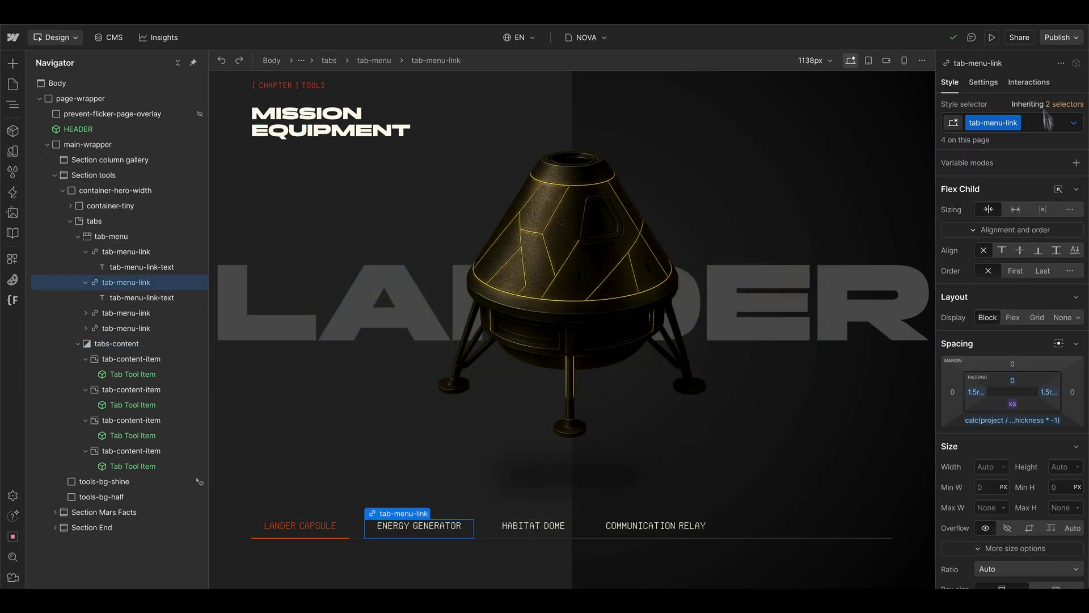
Add a click trigger on the tab link and select tool-content-inner inside Tab Tool Item.
click(1028, 82)
click(998, 258)
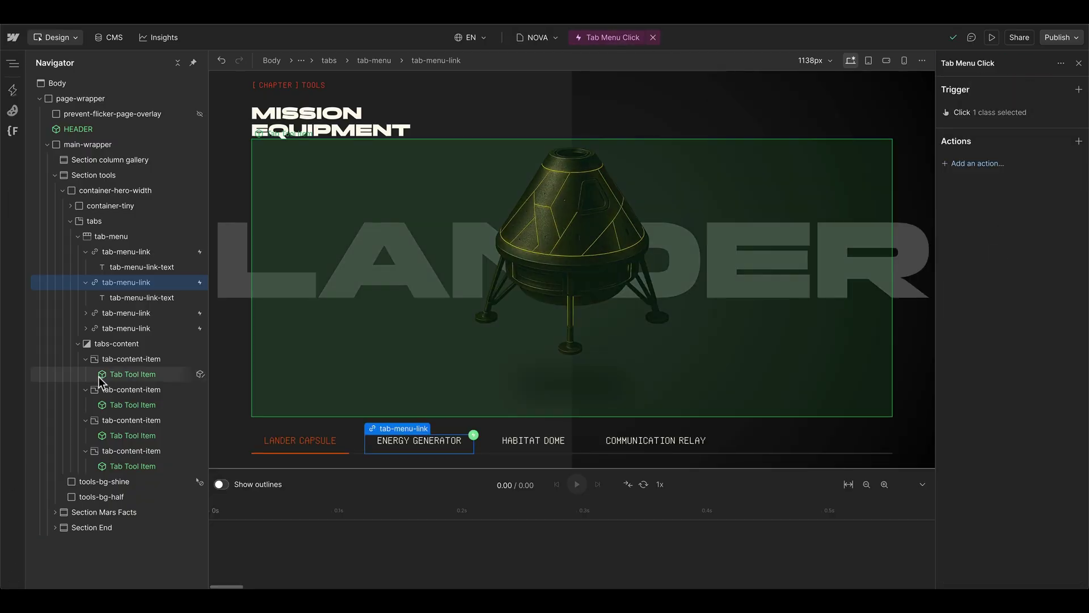
double_click(132, 374)
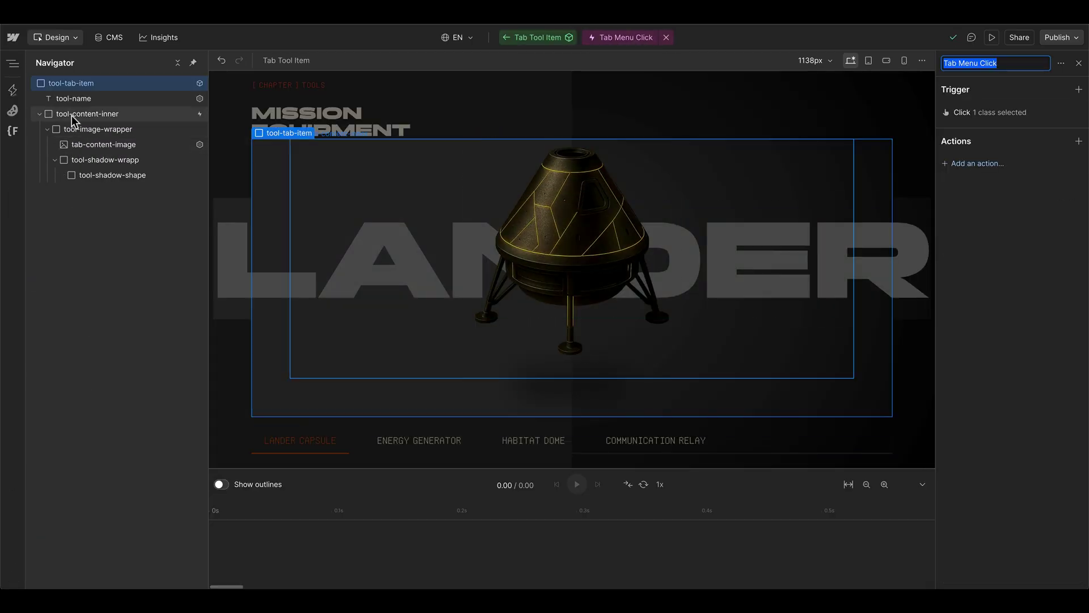
click(85, 114)
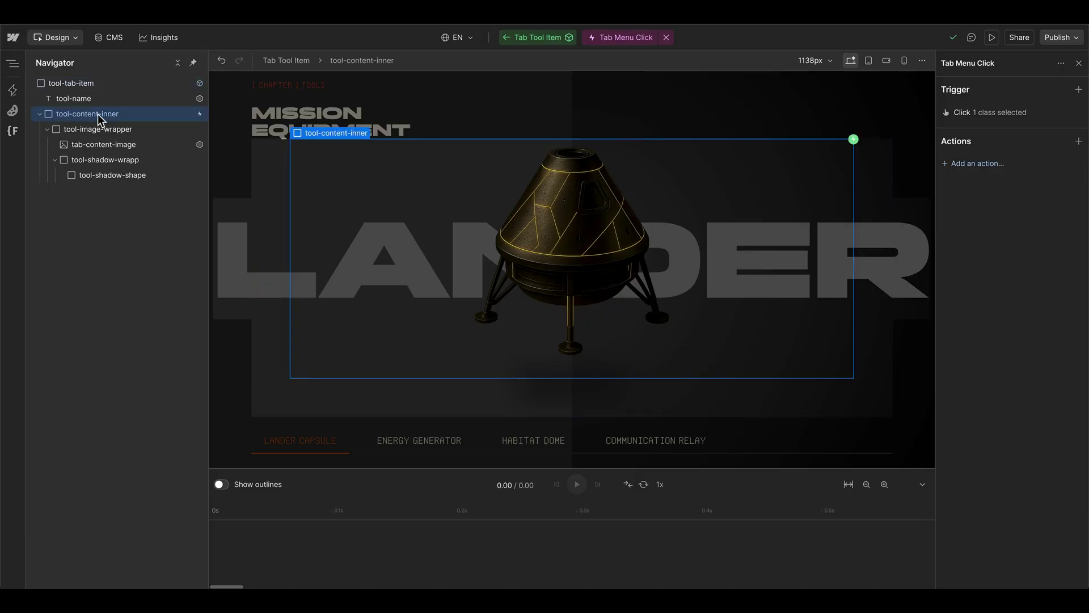
Add a custom animation starting at 0 s that targets the tool-content-inner class.
click(233, 530)
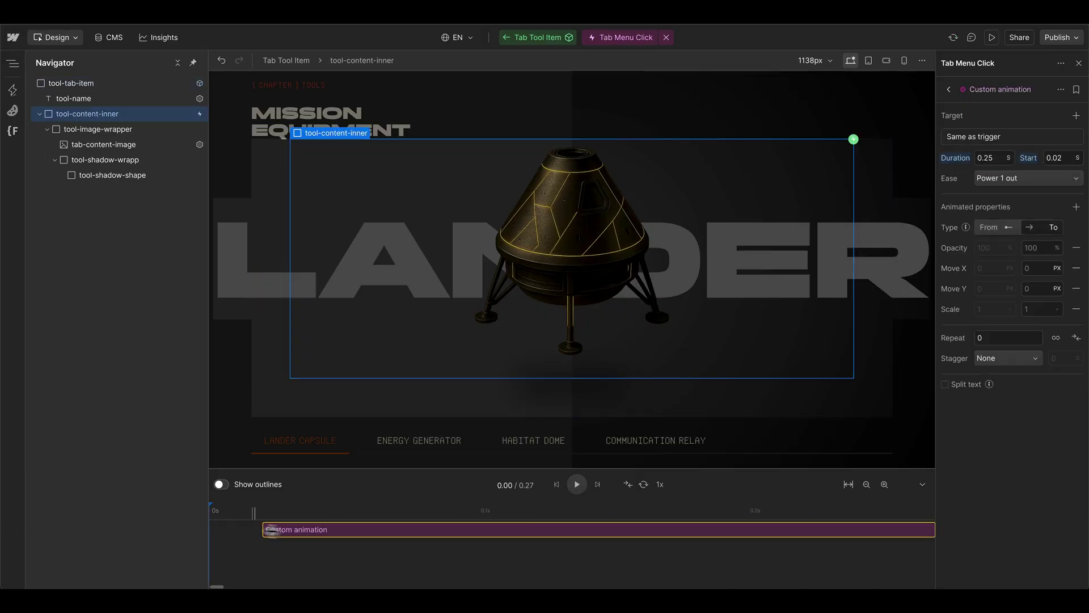
drag(273, 529, 219, 529)
click(1004, 138)
click(1001, 93)
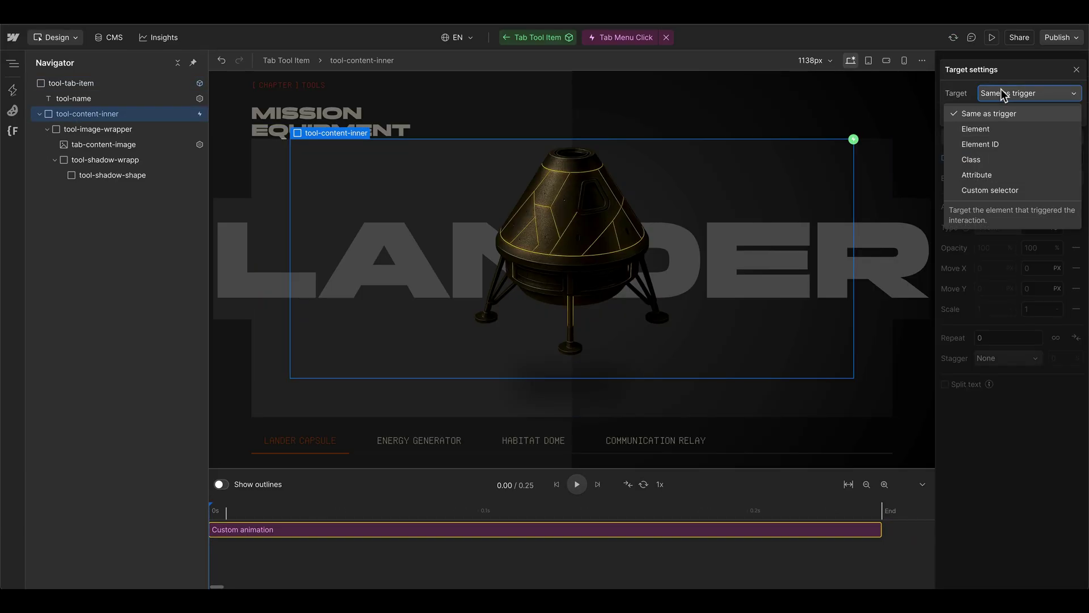
click(996, 161)
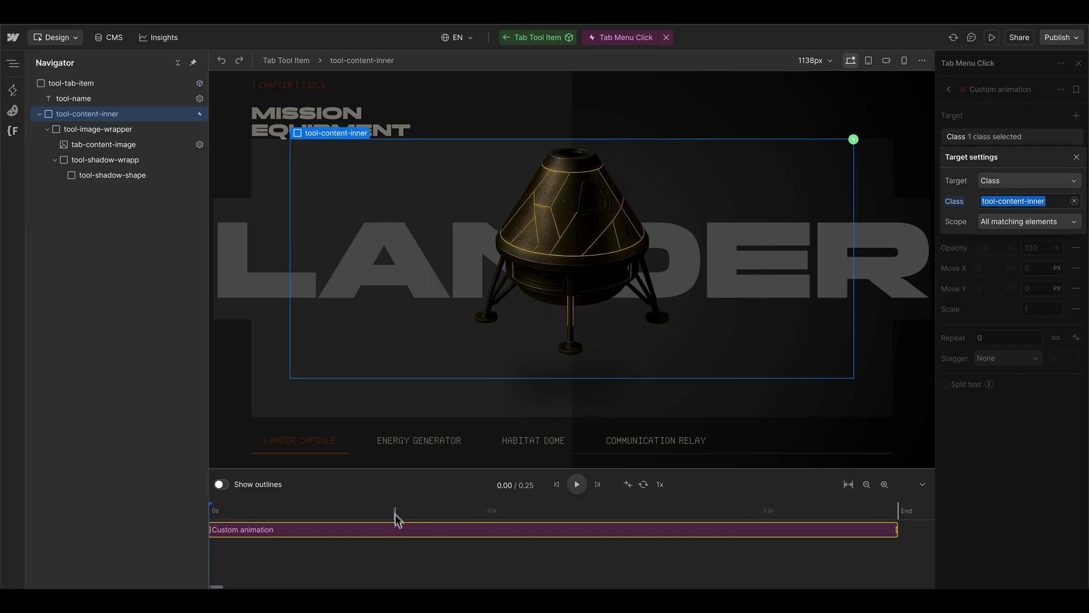
Scale tool-content-inner from 1 to 0.7 and lengthen the animation to 0.3 s.
click(1018, 266)
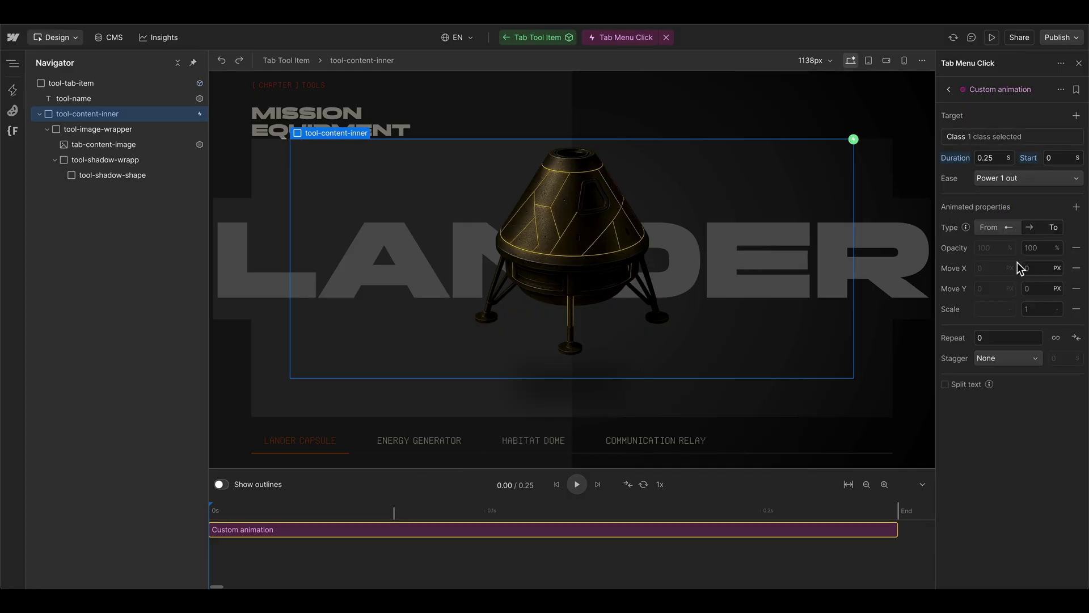
click(999, 230)
click(984, 308)
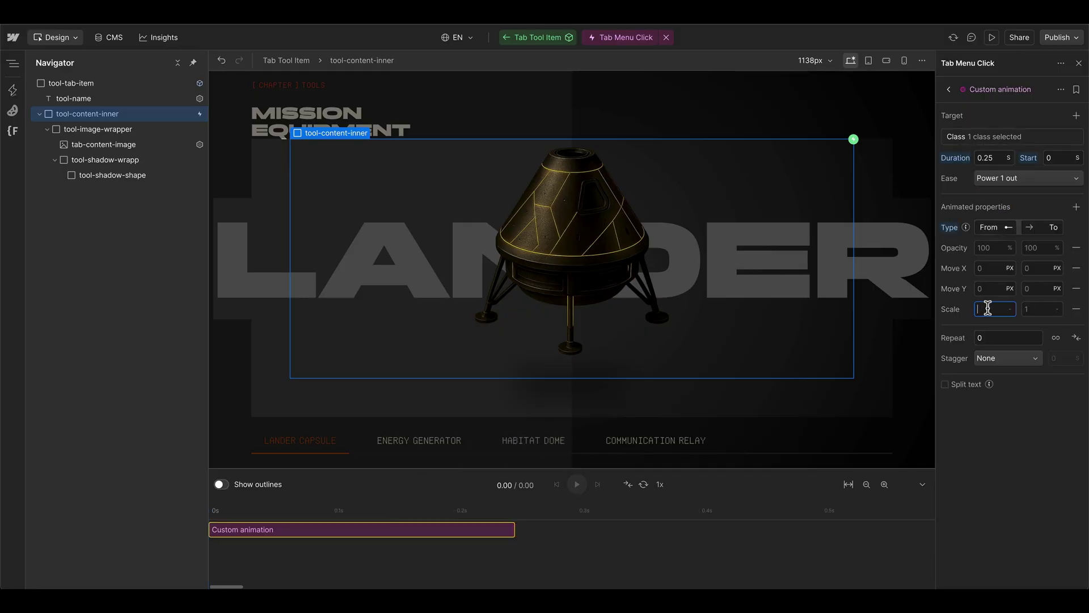
text(1)
click(1037, 308)
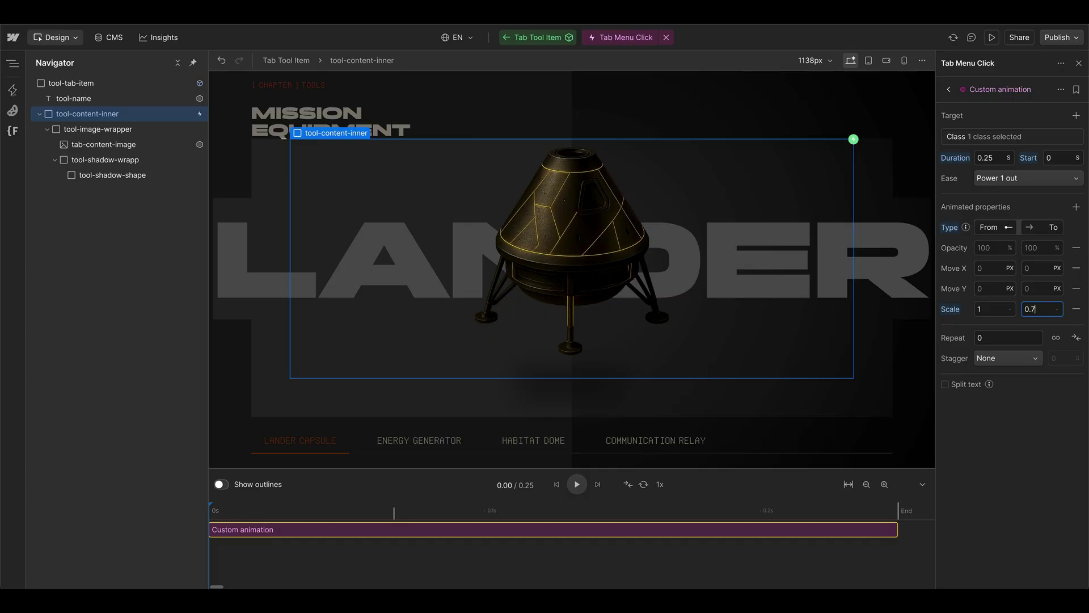
drag(202, 528, 569, 518)
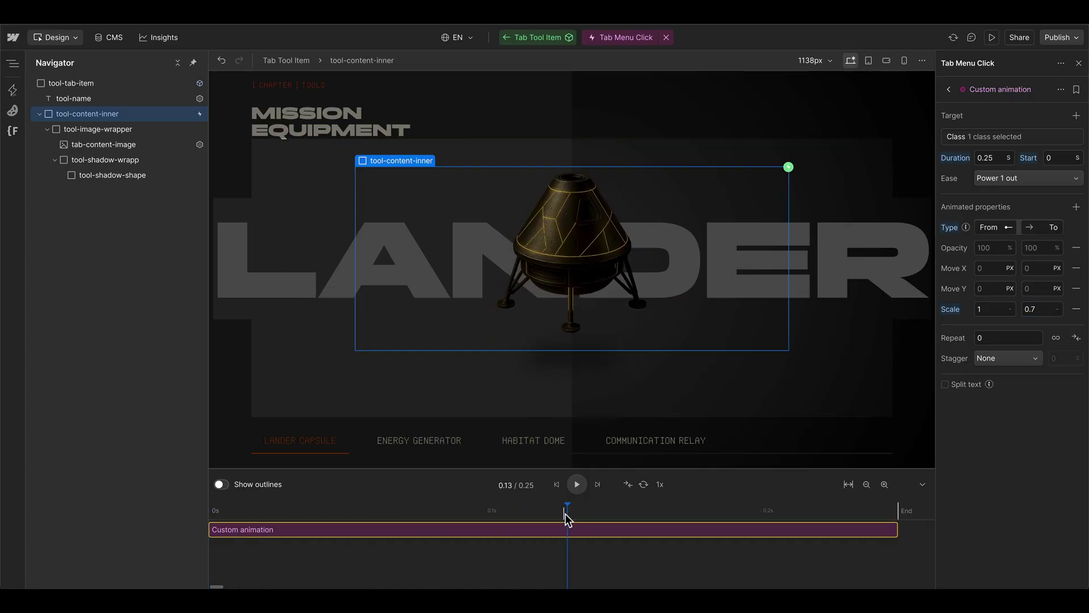
scroll(594, 525, down, 2)
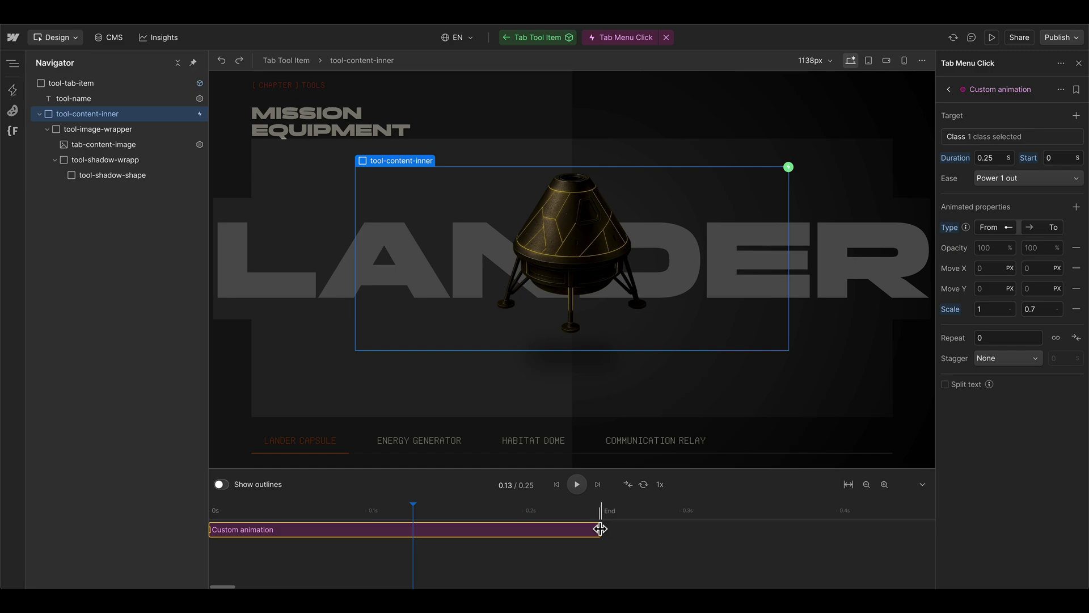
drag(600, 529, 678, 528)
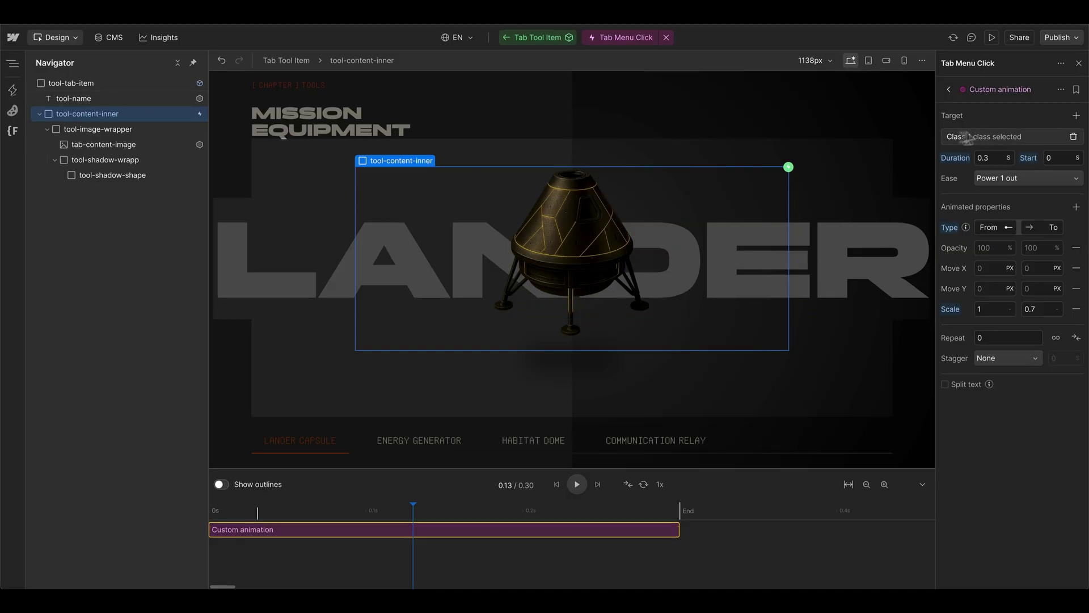
Add tool-name as a second class target and preview both elements scaling down.
click(1076, 116)
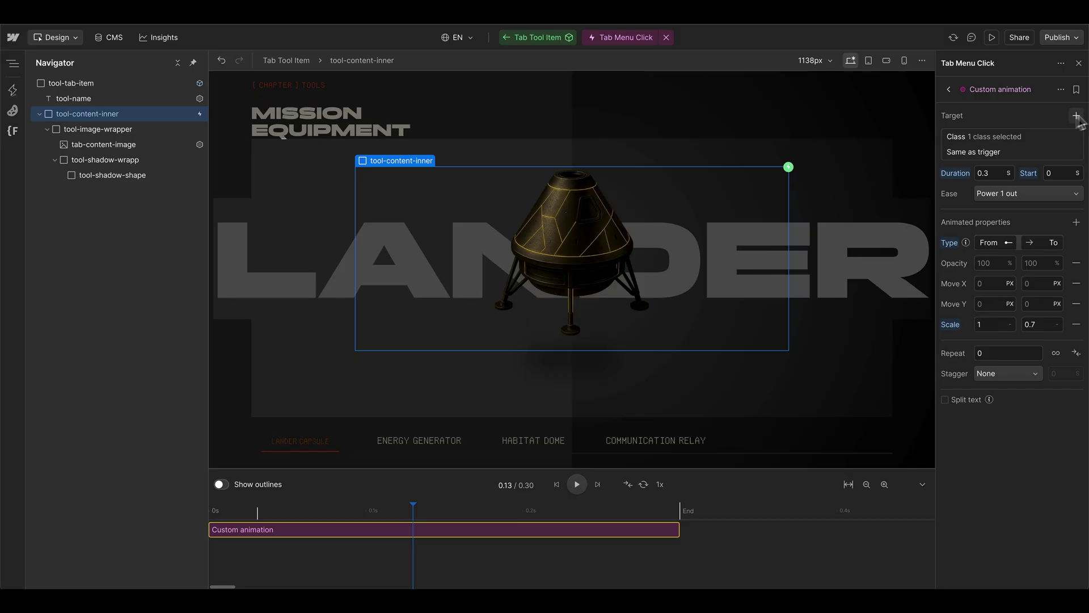
click(1018, 155)
click(1005, 111)
click(1005, 112)
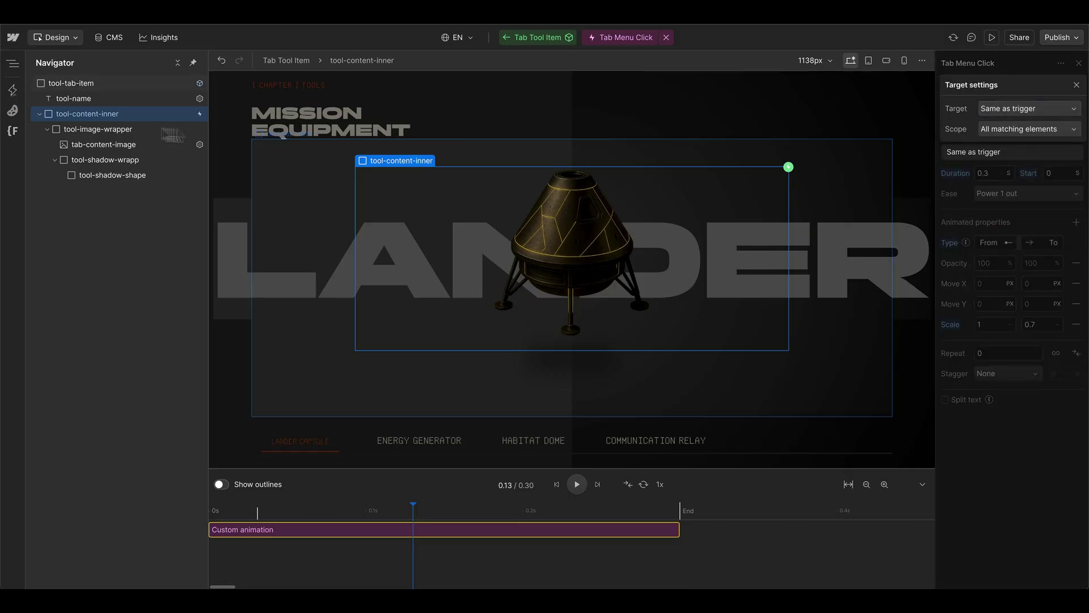
click(74, 98)
click(993, 152)
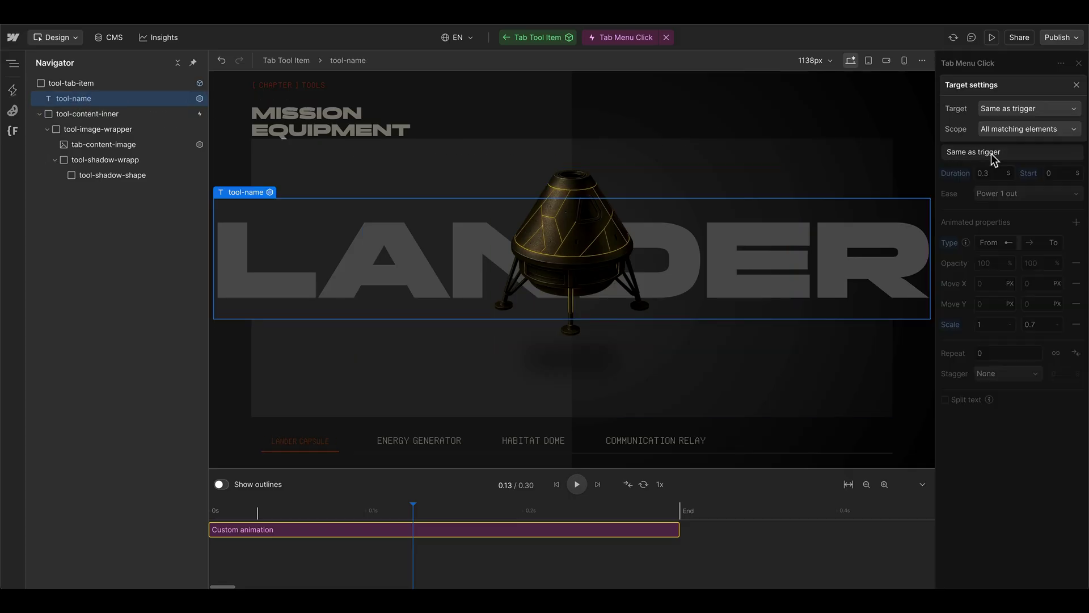
click(996, 109)
click(987, 177)
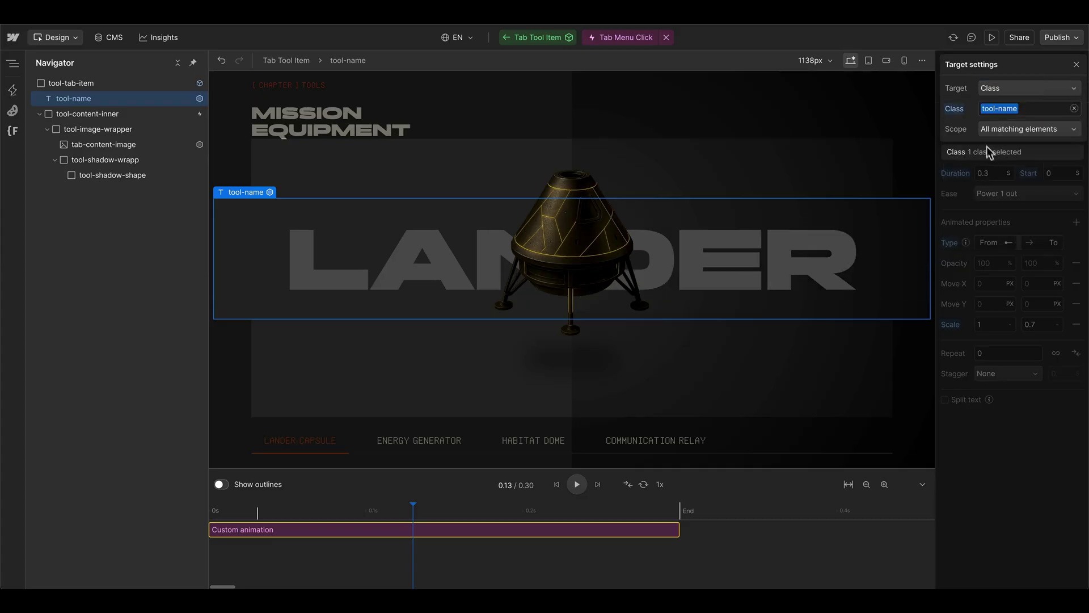
click(985, 152)
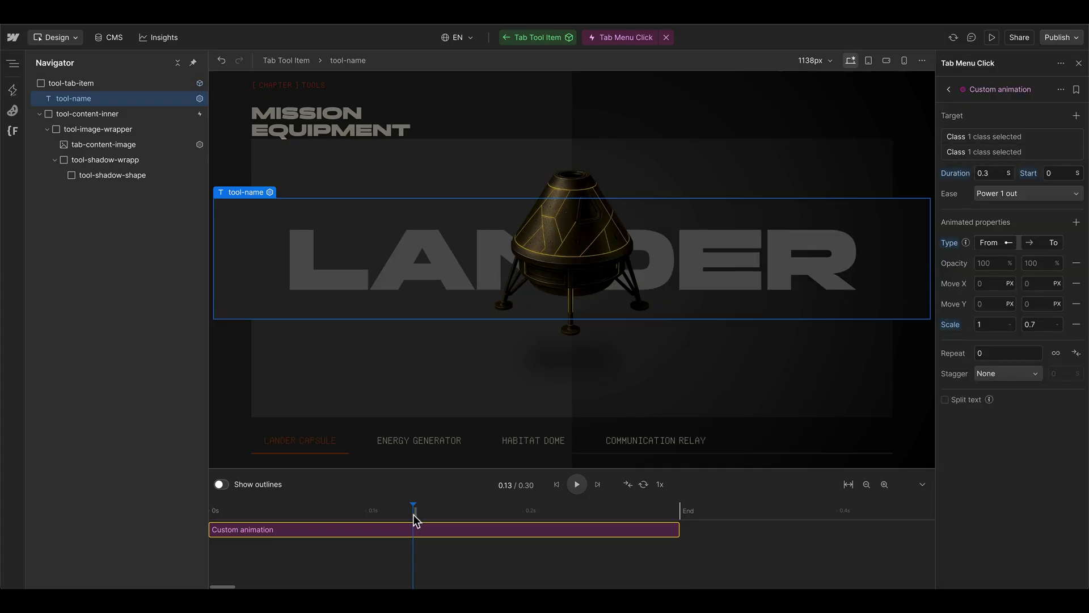
drag(412, 518, 607, 518)
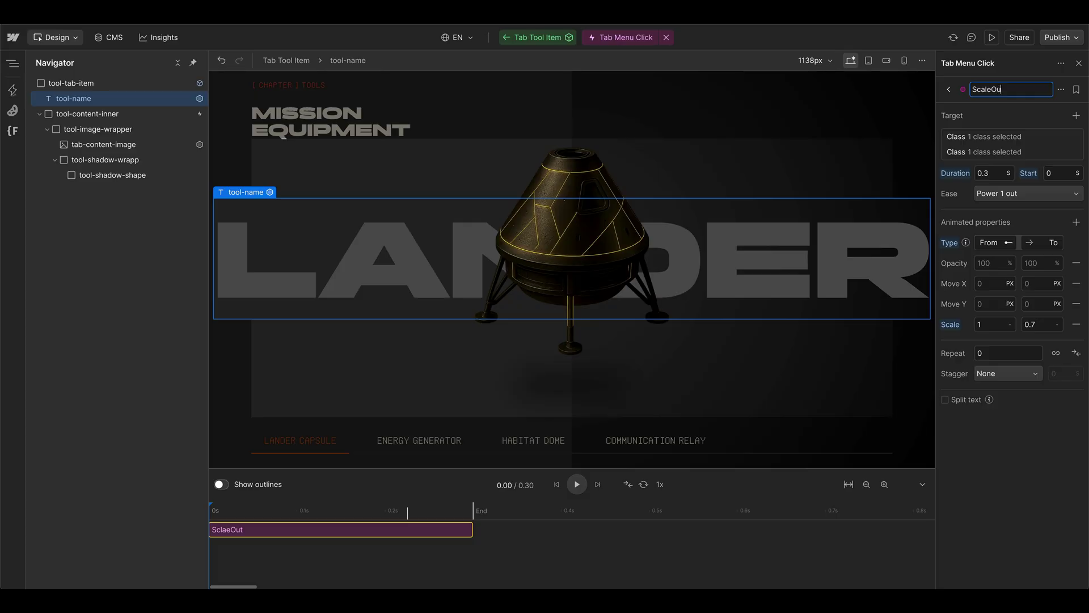
Name the action ScaleOut, then duplicate it as ScaleIn starting at 0.3 s.
text(t)
key(Return)
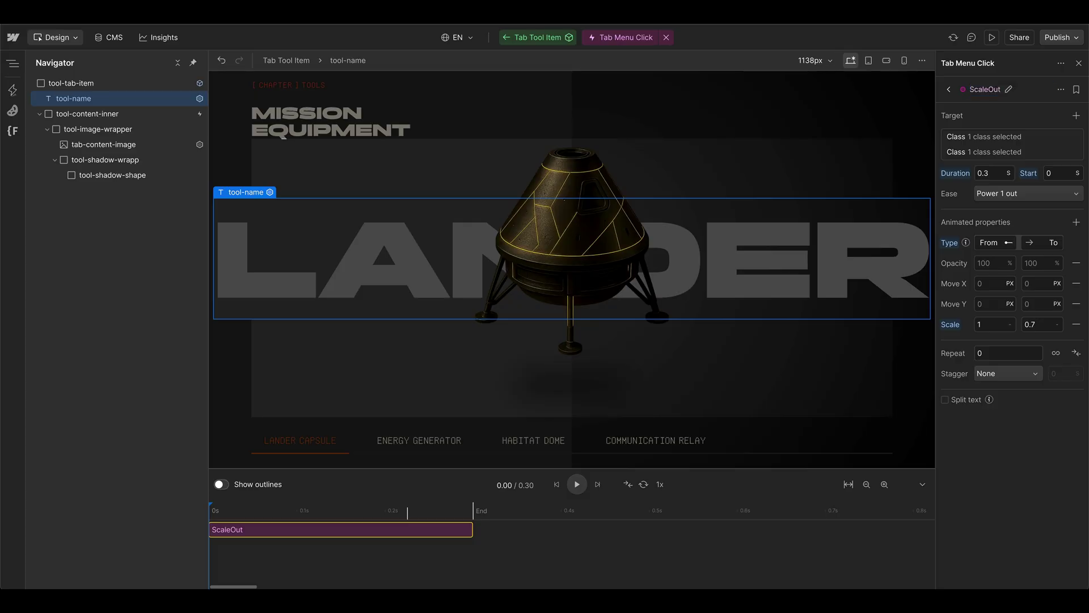
drag(309, 518, 350, 517)
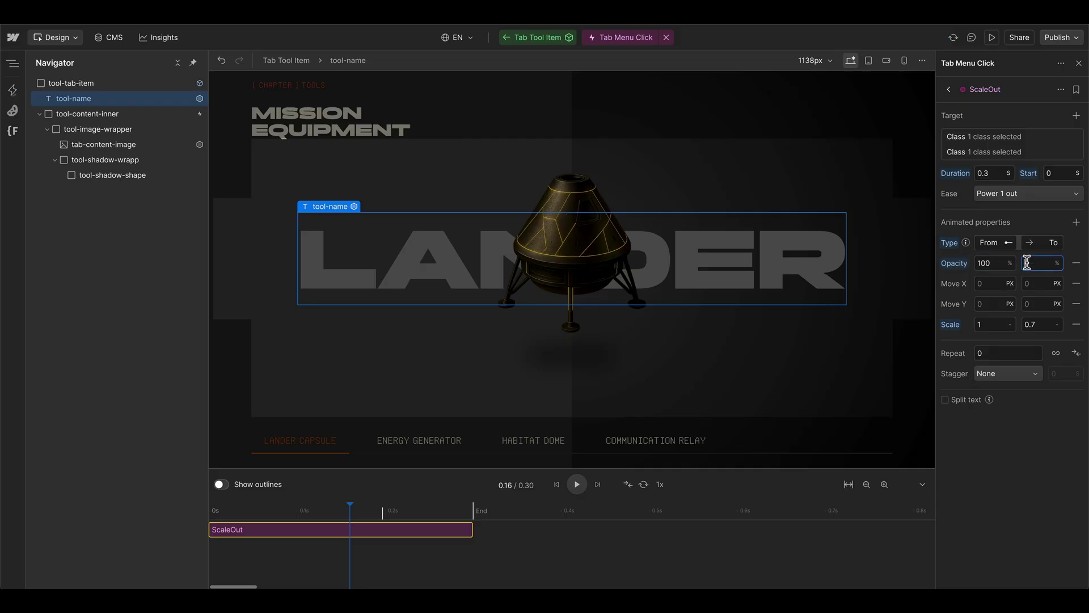
text(0)
key(ctrl+d)
drag(331, 511, 472, 513)
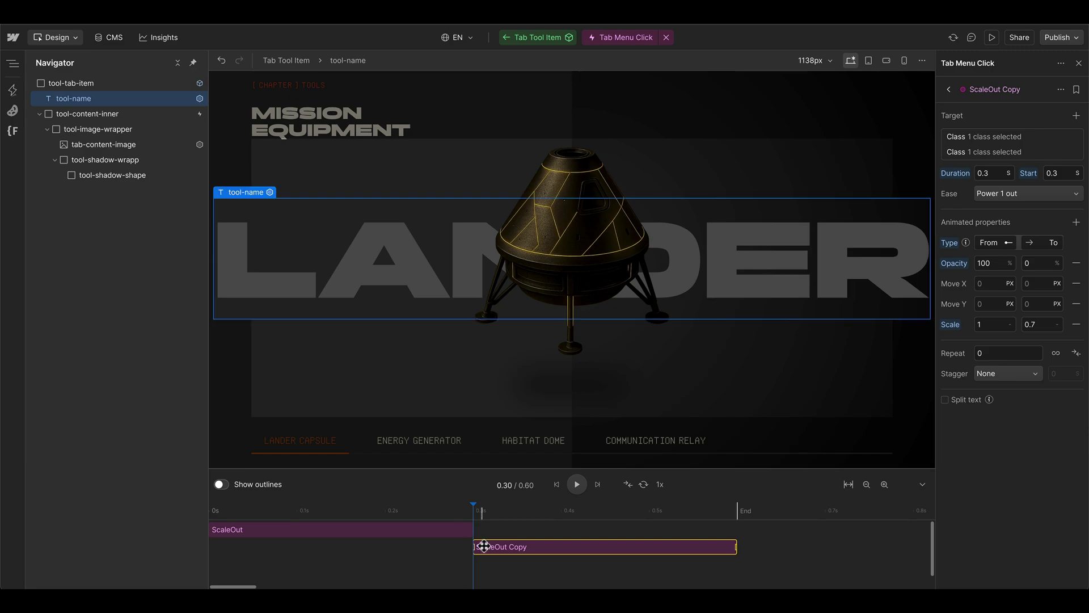
double_click(996, 89)
text(Sc)
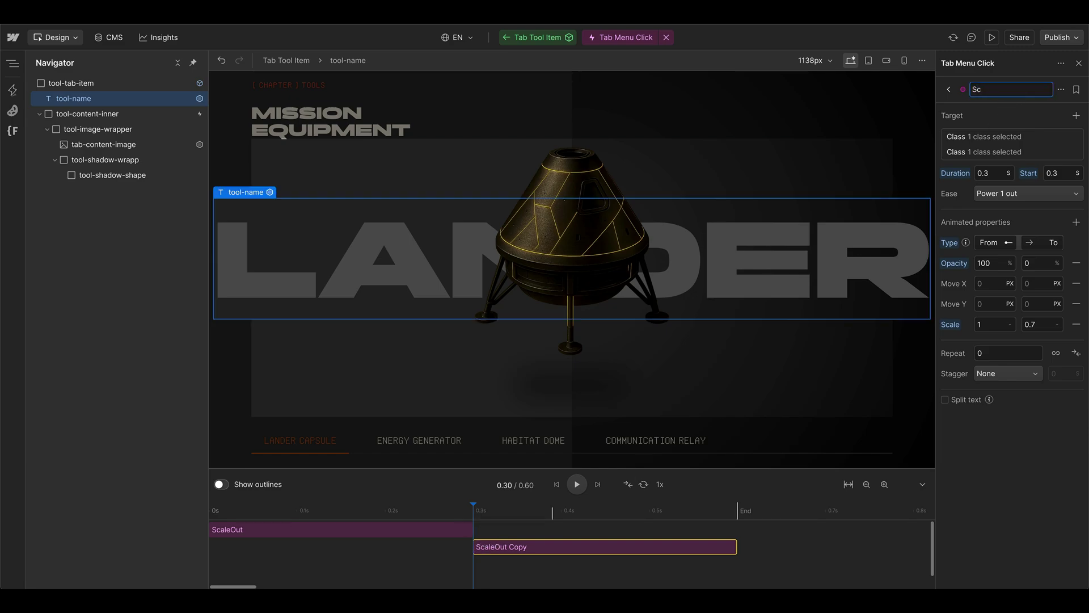
text(aleIn)
key(Return)
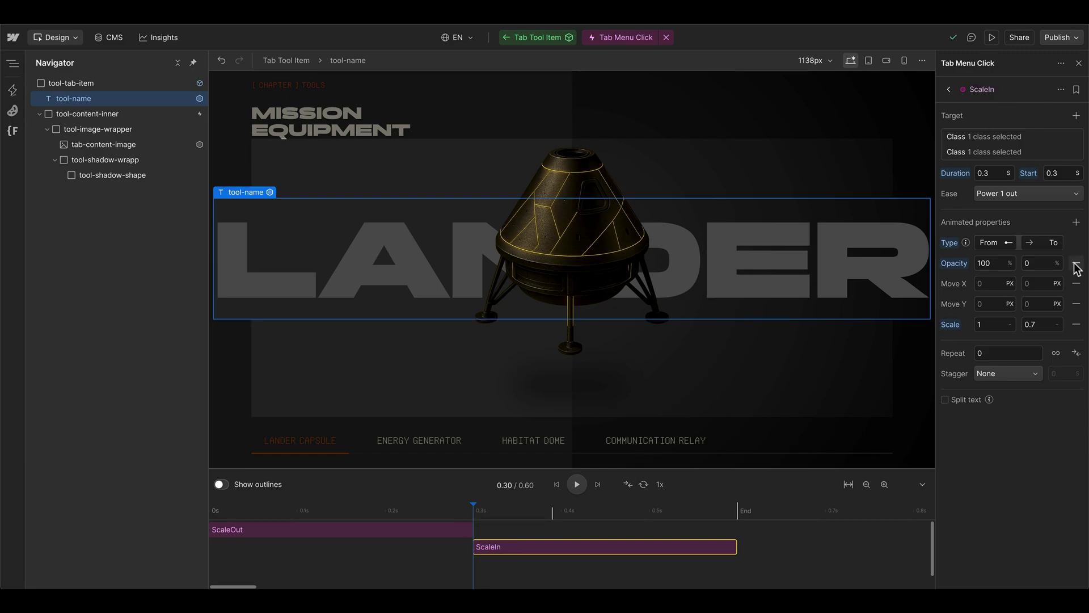
Strip Opacity and Move X/Y from ScaleIn and give it Expo out easing over 1 s.
click(1076, 263)
click(1076, 263)
click(1076, 264)
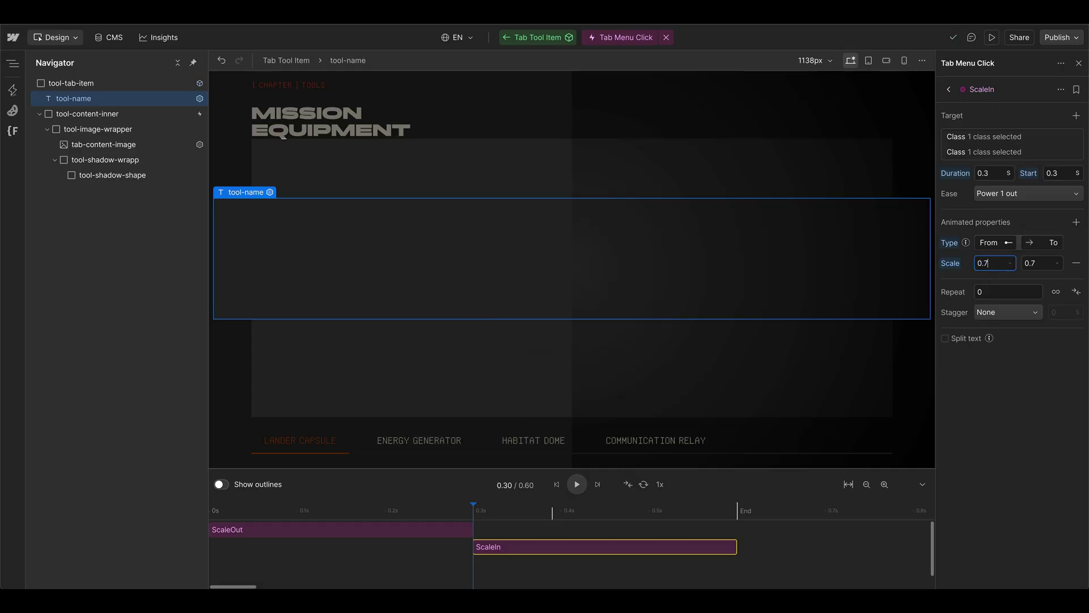
click(1026, 194)
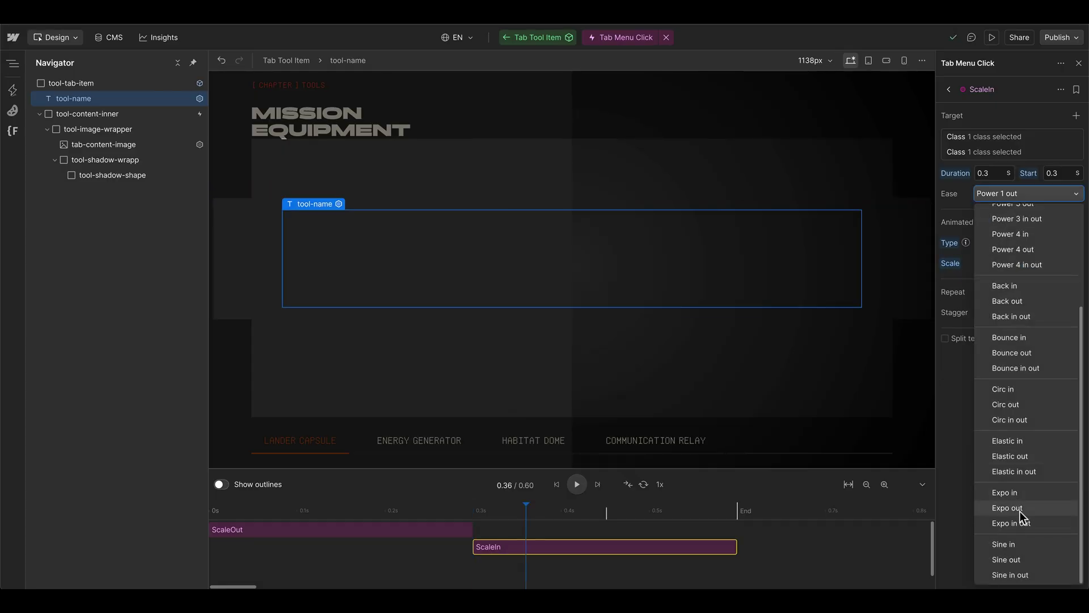
click(1021, 516)
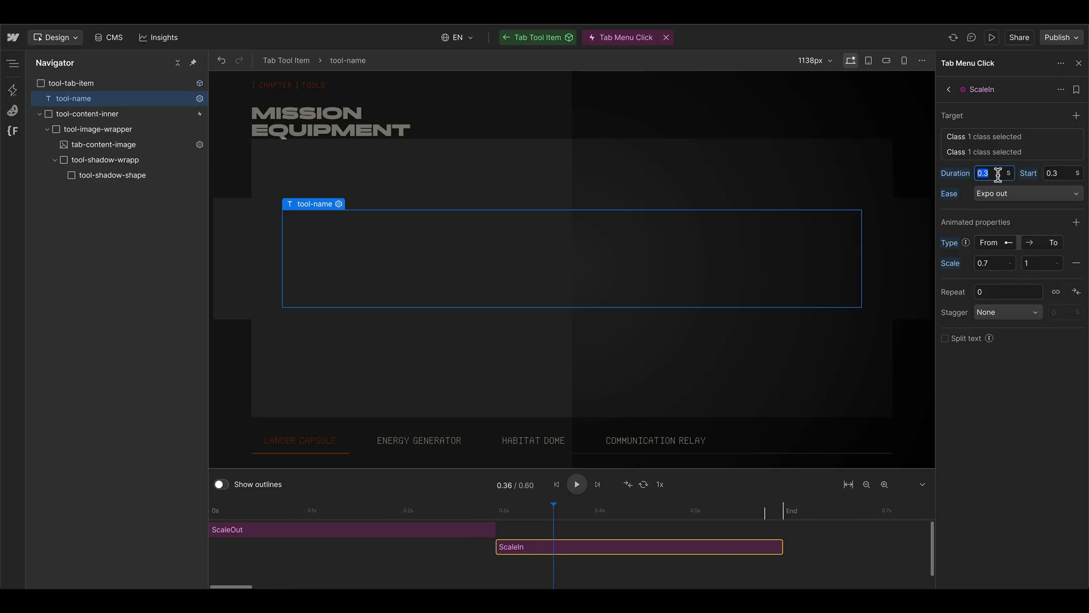
key(Return)
click(867, 484)
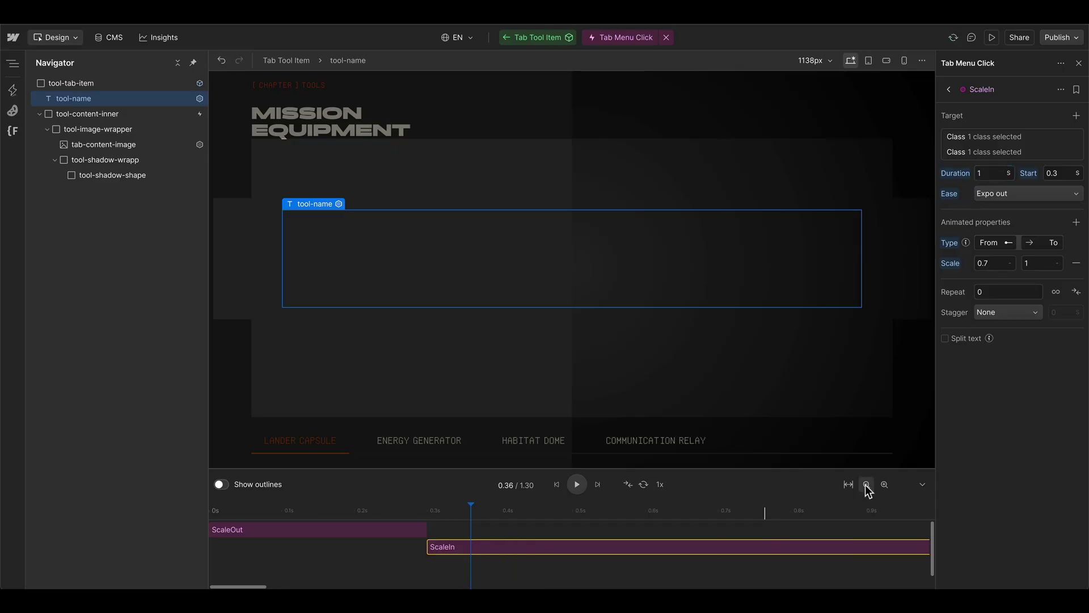
click(866, 483)
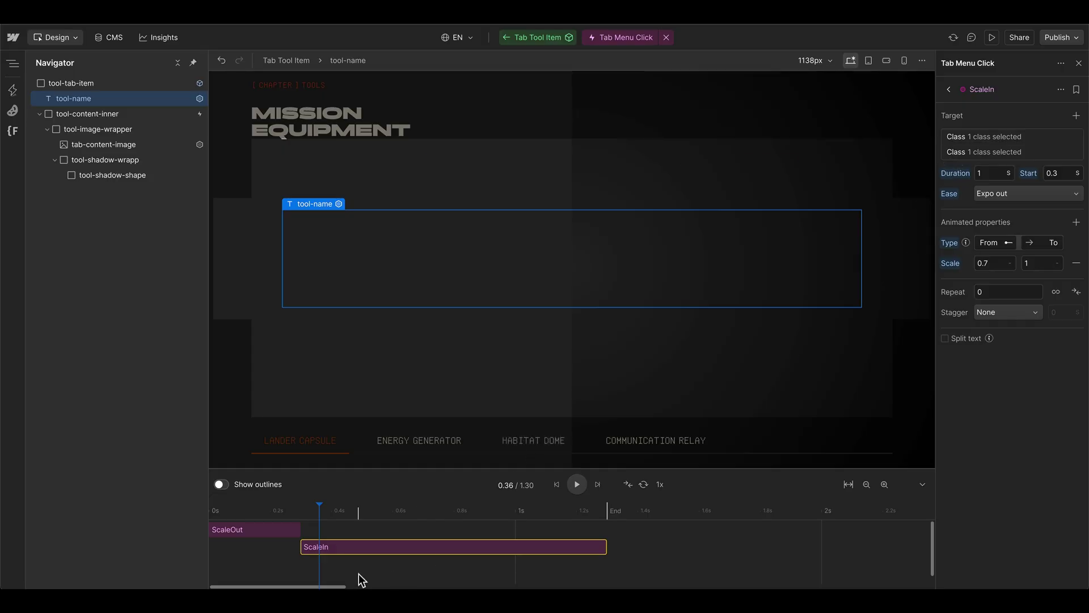
Duplicate ScaleIn and replace its Scale property with Opacity from 0 to 100%.
key(ctrl+d)
click(344, 564)
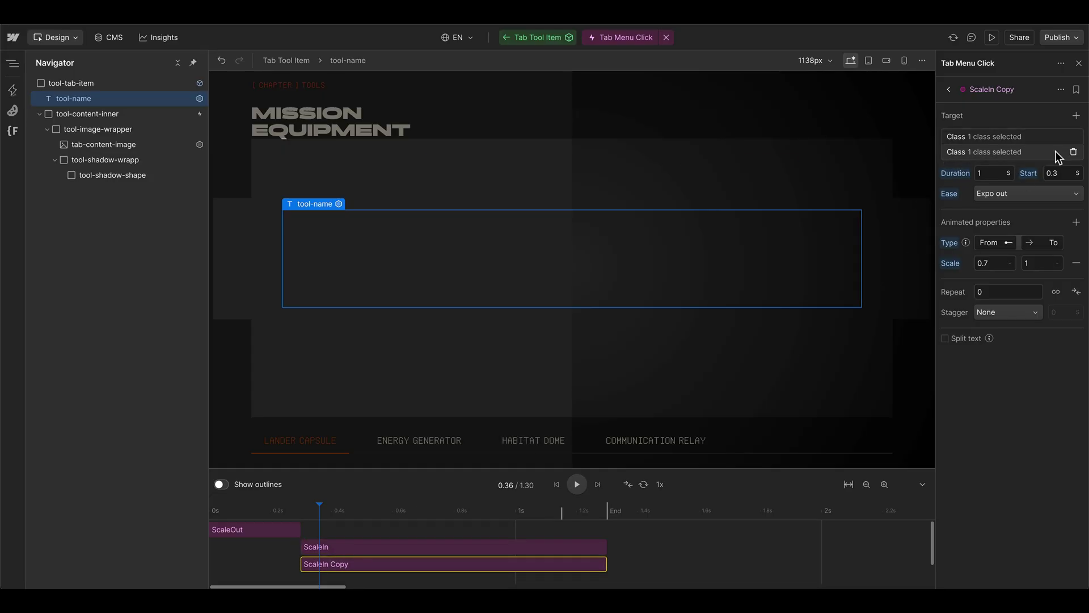
click(1076, 262)
click(1075, 222)
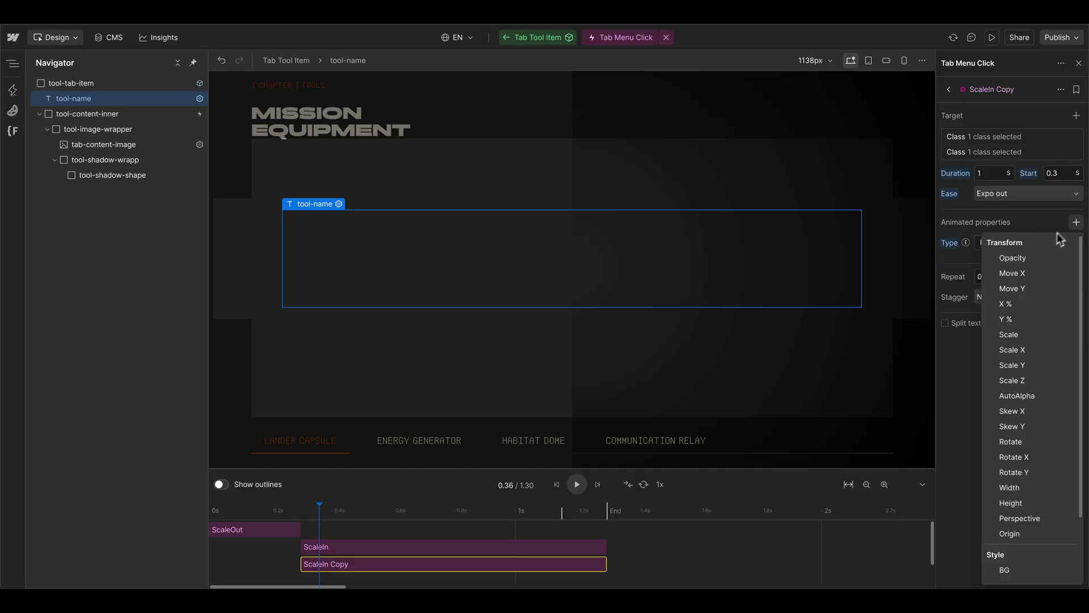
click(987, 255)
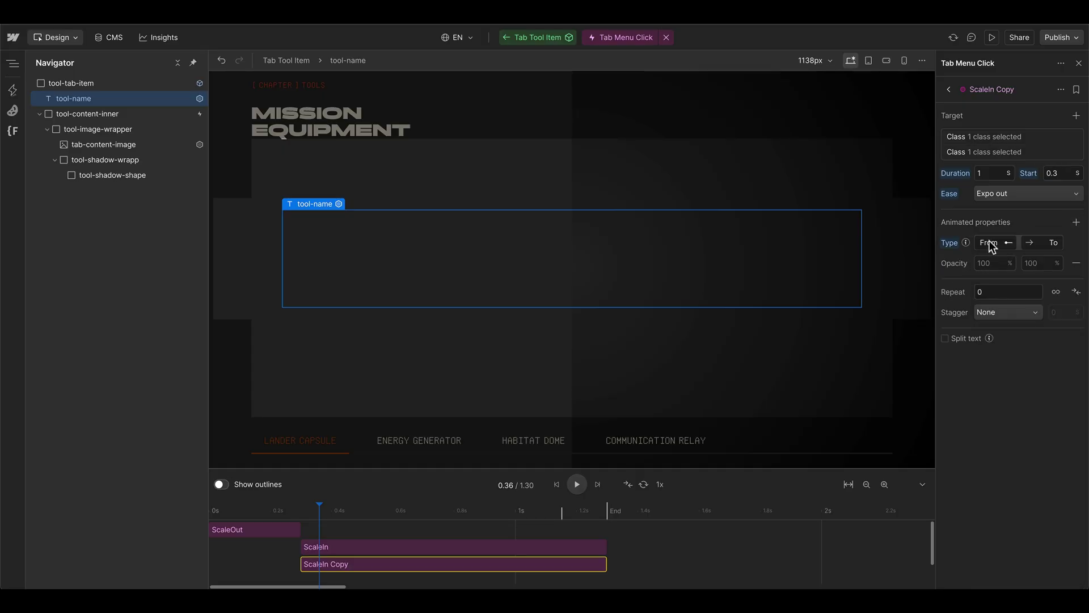
click(988, 262)
Give the copy Power 1 in out easing, shorten it to 0.2 s, and preview the LANDER fade.
click(996, 195)
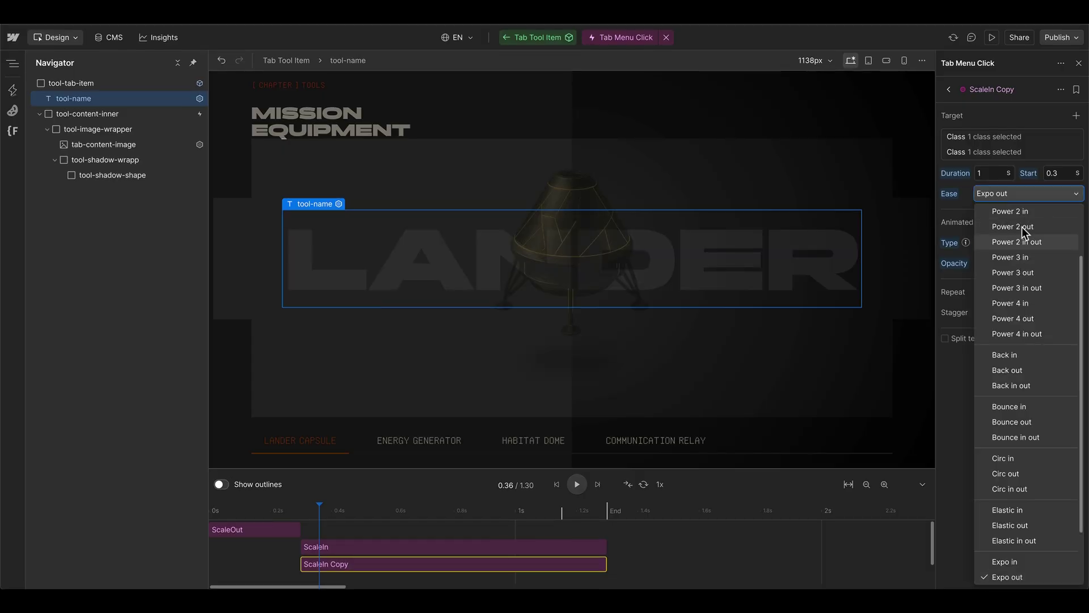
scroll(1029, 214, up, 2)
click(1024, 266)
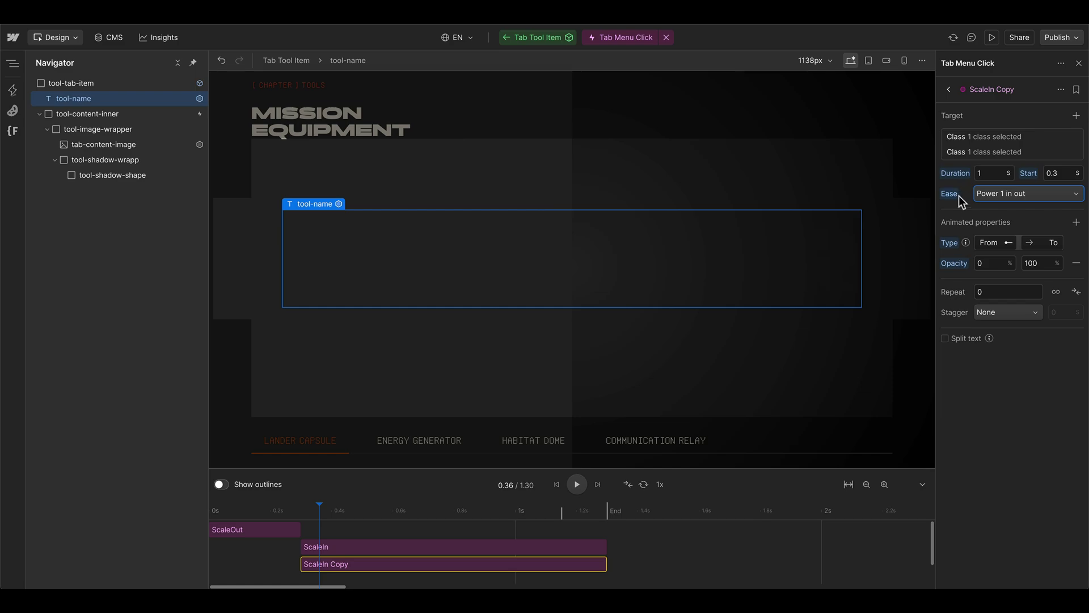
drag(606, 564, 361, 566)
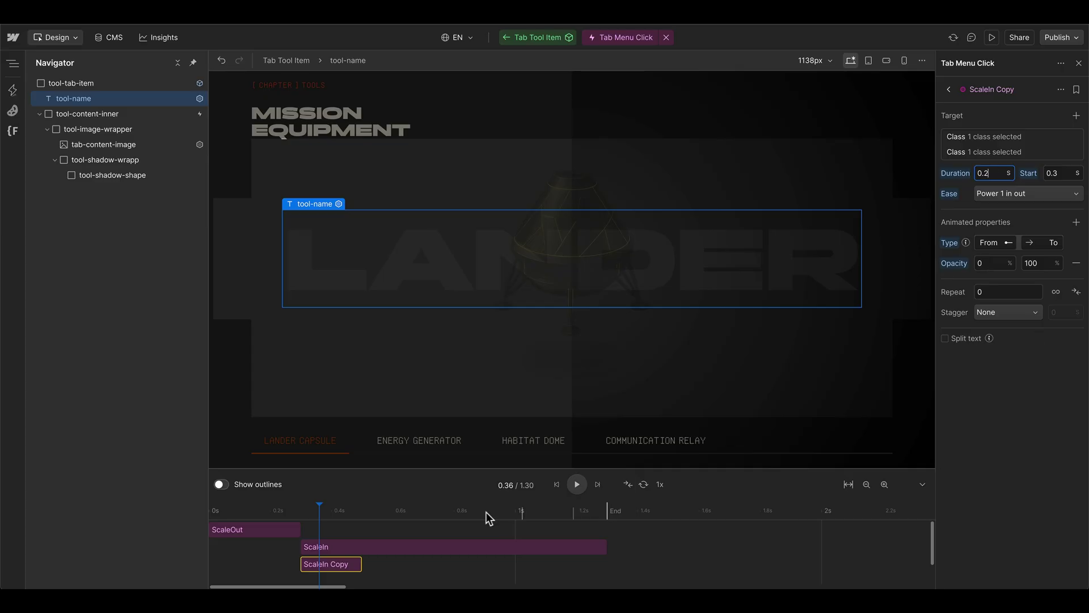
click(310, 517)
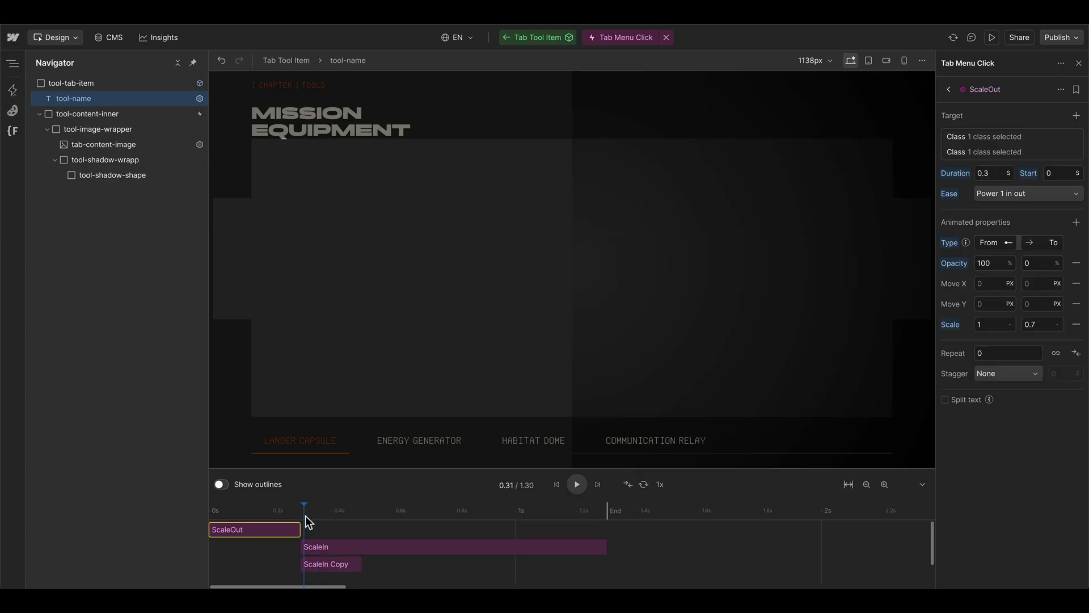
drag(317, 519, 413, 518)
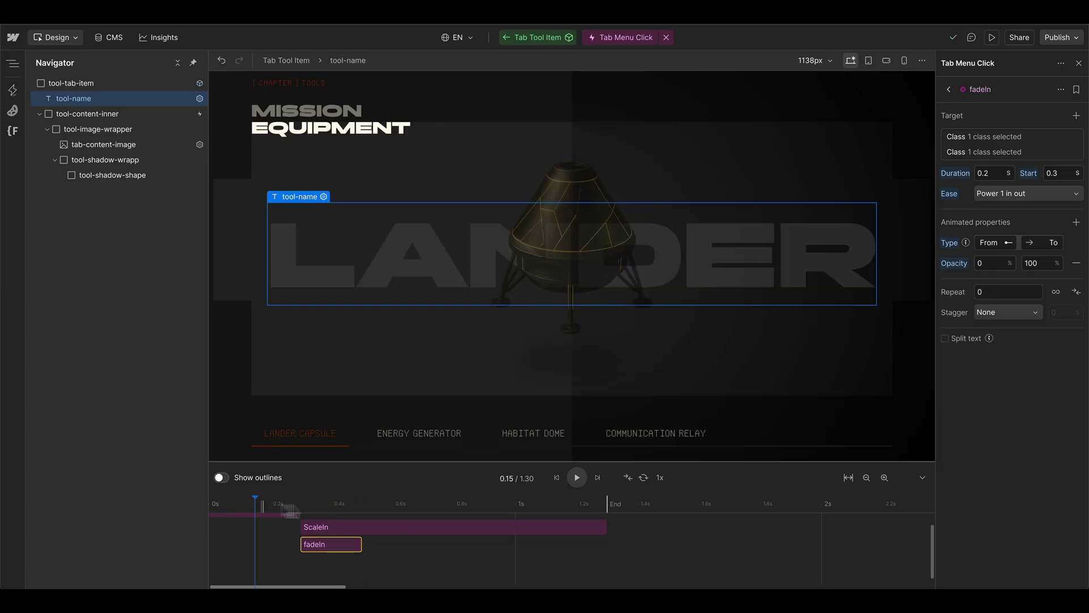
Add a new custom animation to the timeline and name it Name.
drag(290, 510, 374, 503)
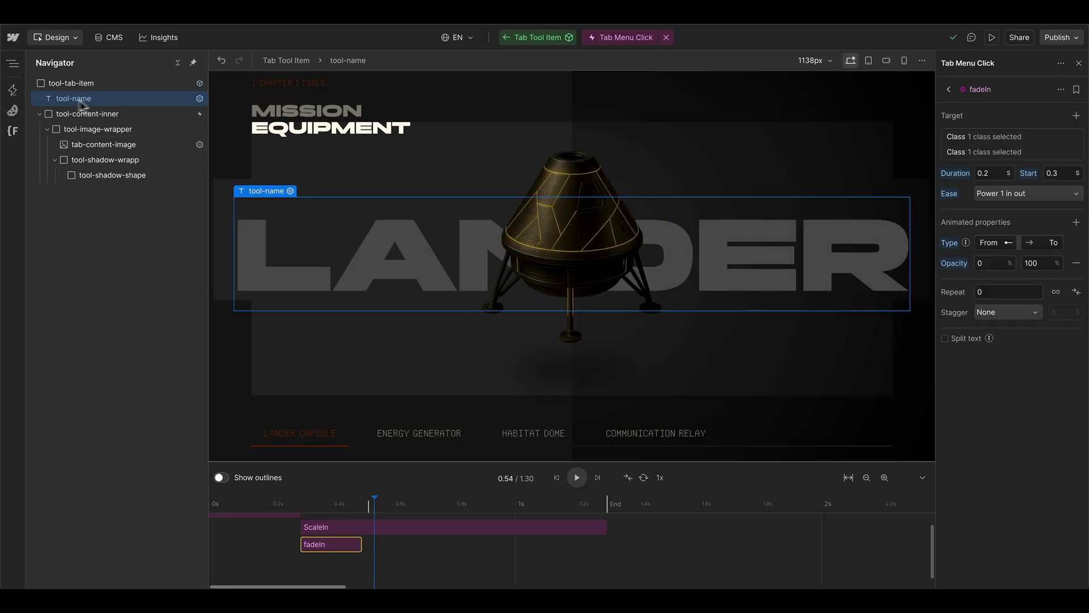
double_click(316, 559)
drag(332, 565, 324, 565)
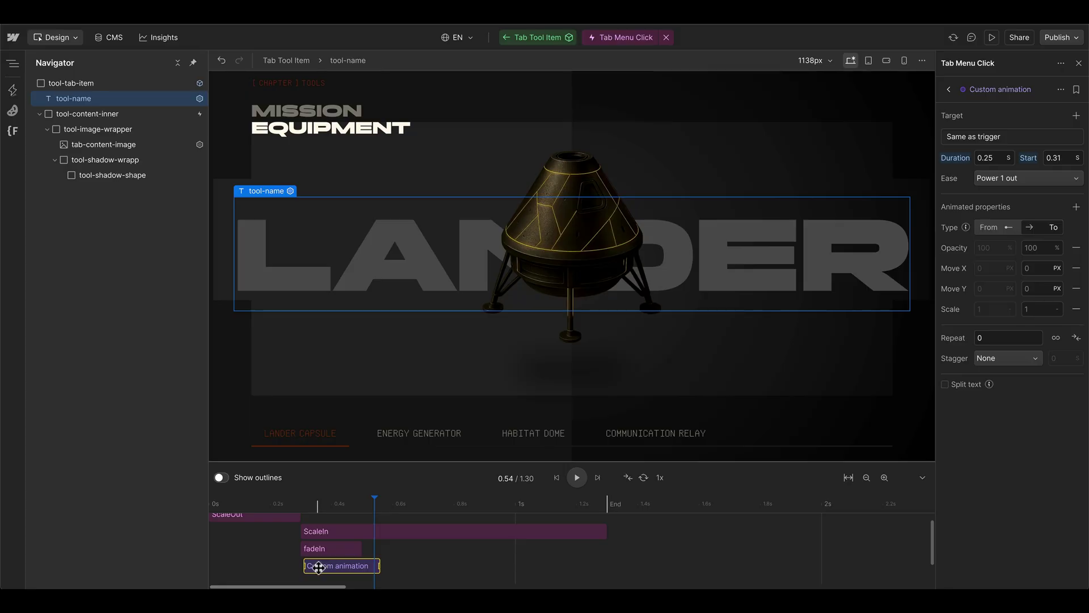
double_click(975, 91)
text(Name)
key(Return)
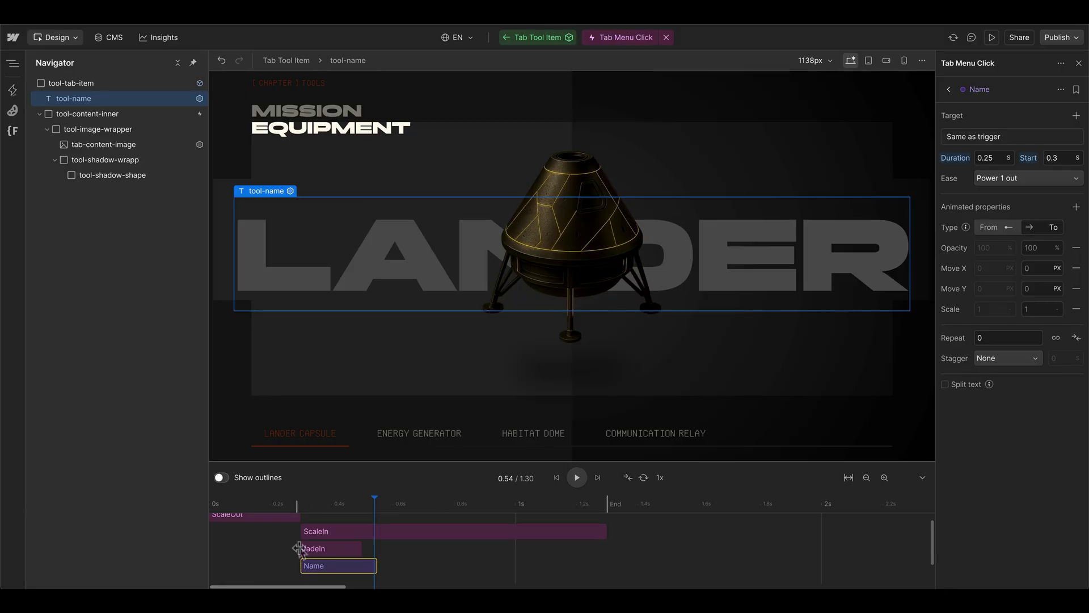
Target the tool-name class with a 0.8 s duration and Expo out easing.
click(992, 137)
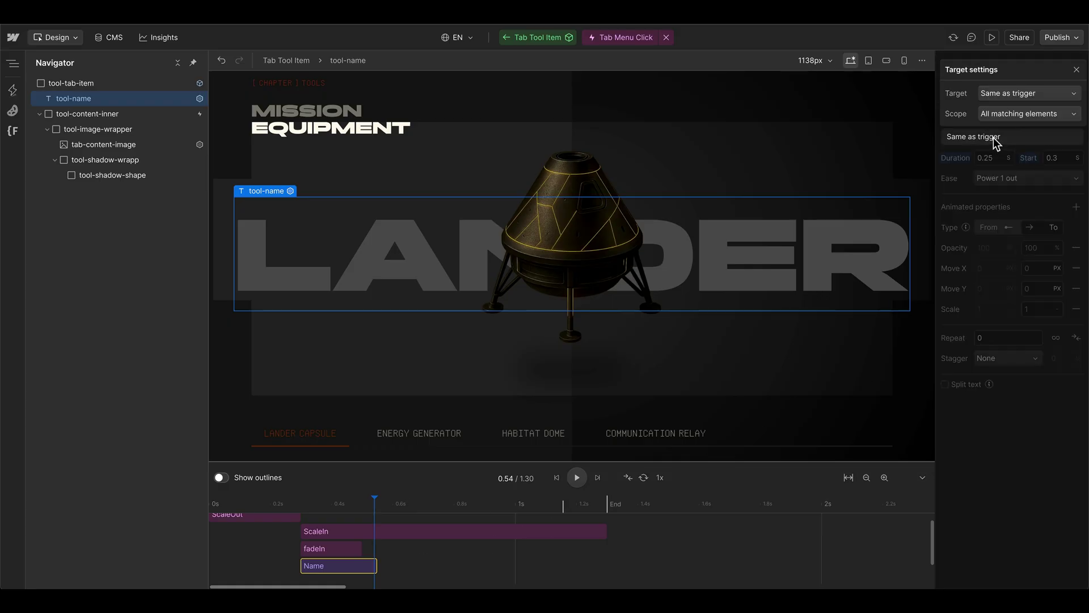
click(992, 93)
click(988, 160)
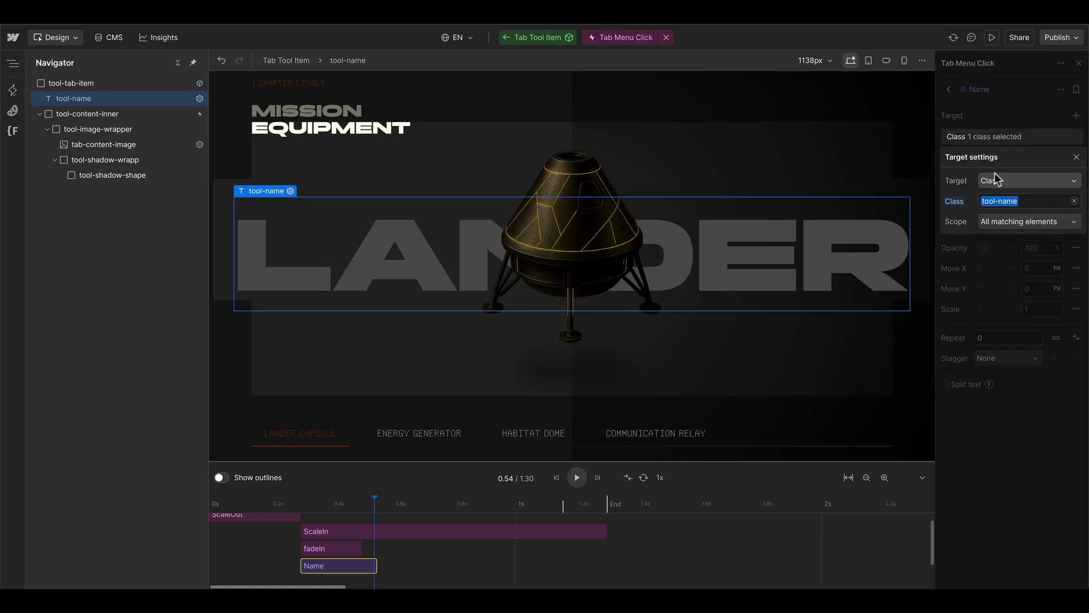
click(1013, 137)
click(990, 158)
text(0)
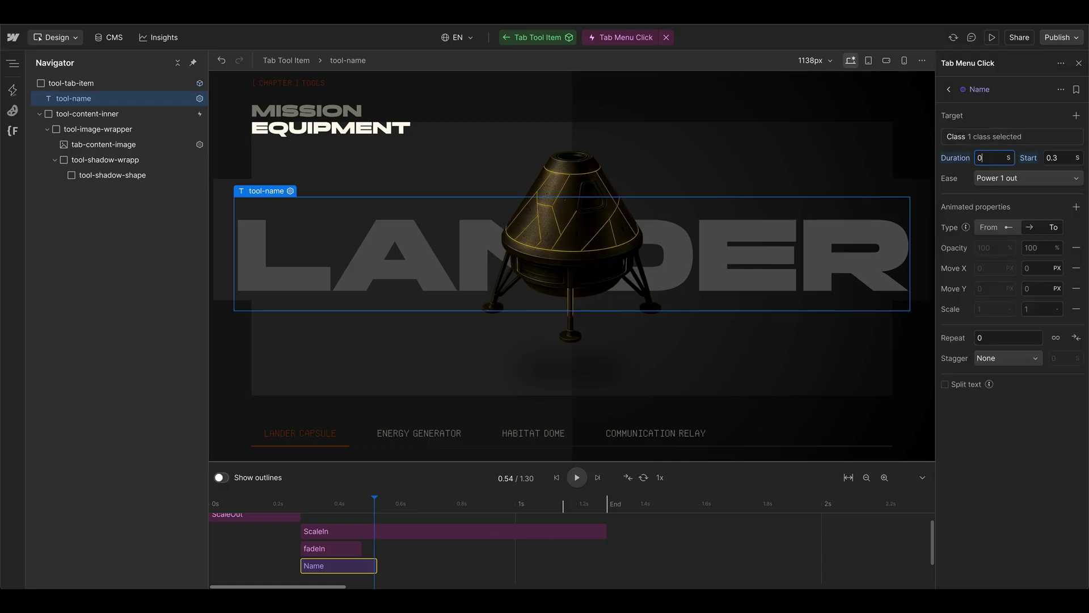
text(.8)
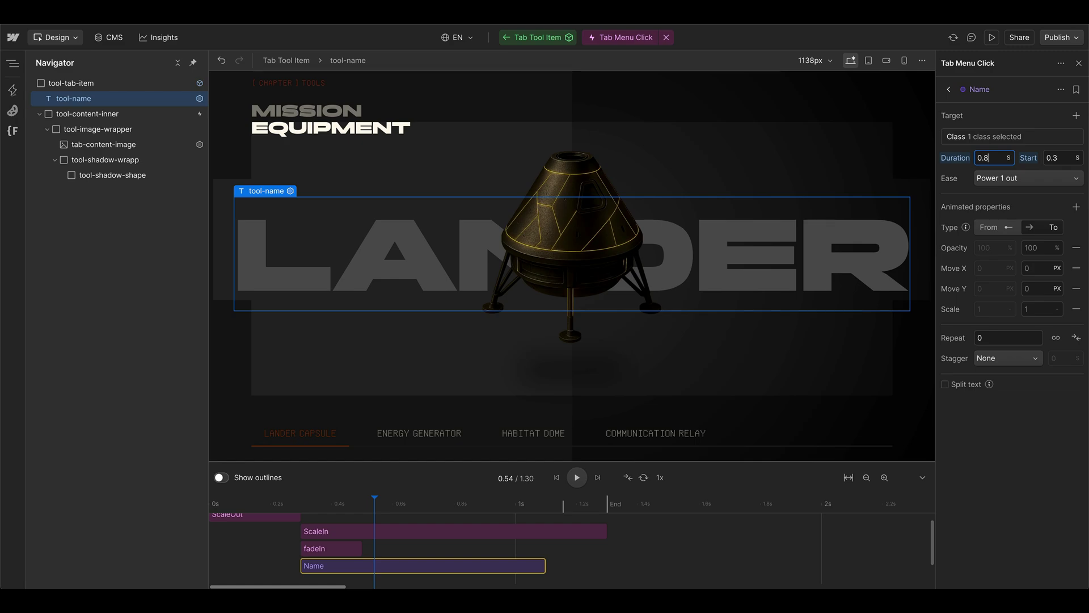
click(1000, 178)
scroll(1015, 360, down, 5)
click(1025, 507)
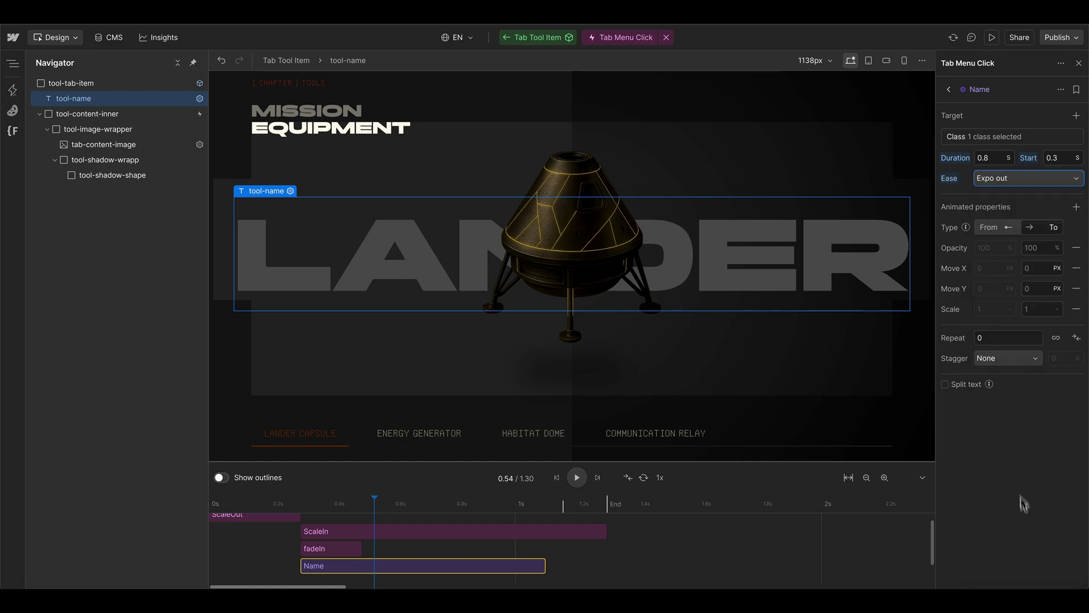
Stagger by a 50 ms offset and split the text by letter with a letter mask.
click(989, 357)
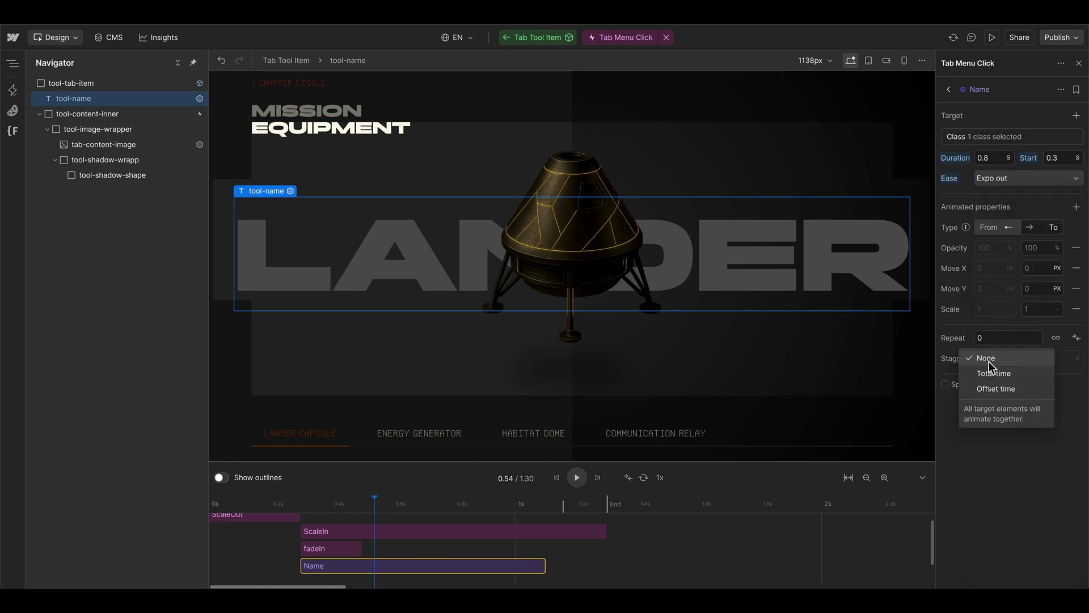
click(991, 391)
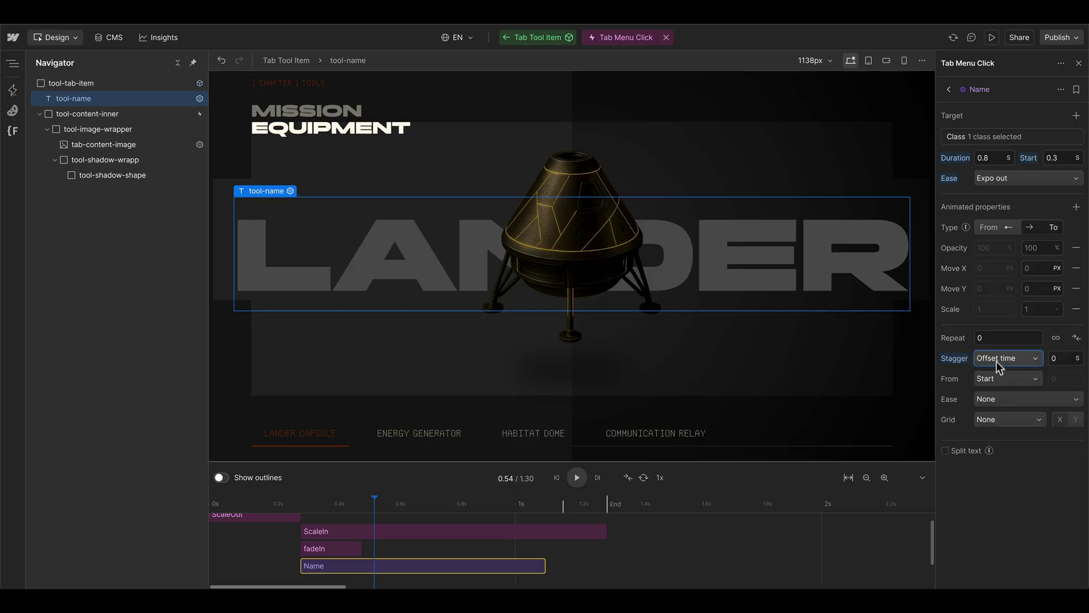
click(1063, 357)
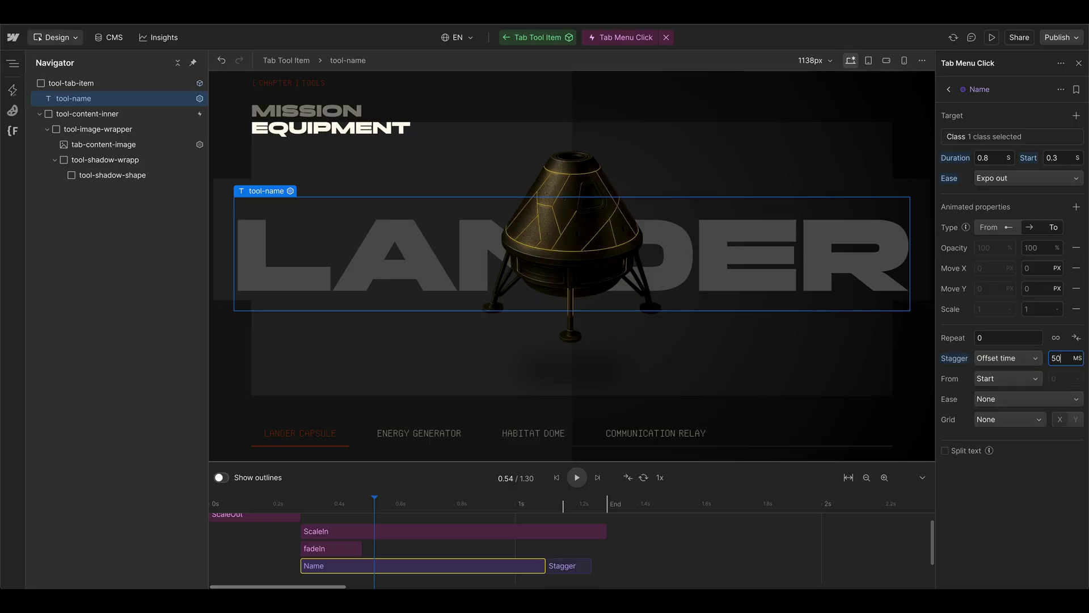
click(968, 454)
click(979, 467)
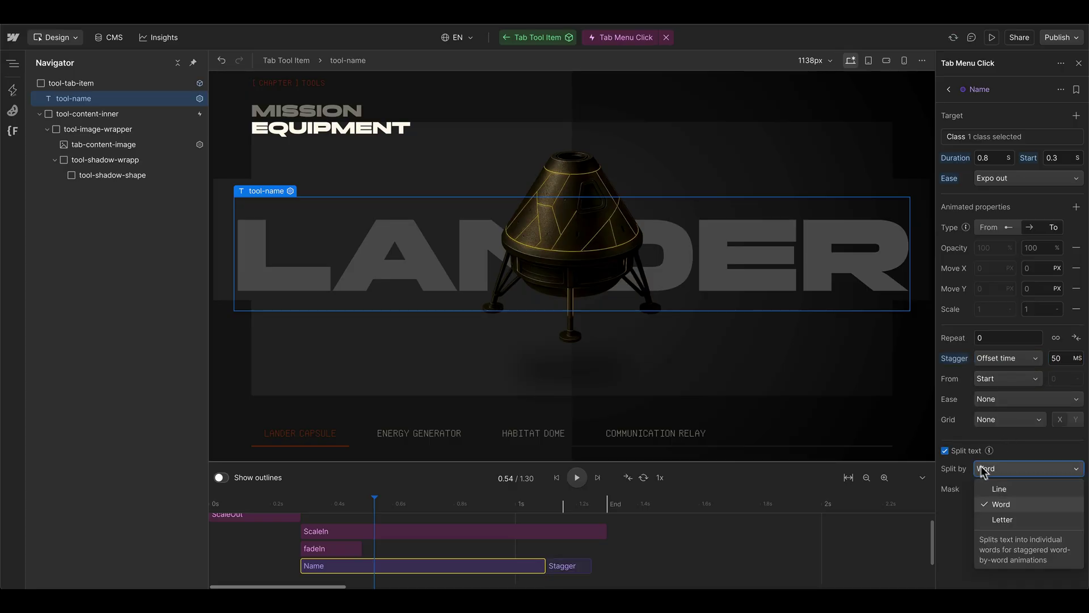
click(994, 515)
click(998, 488)
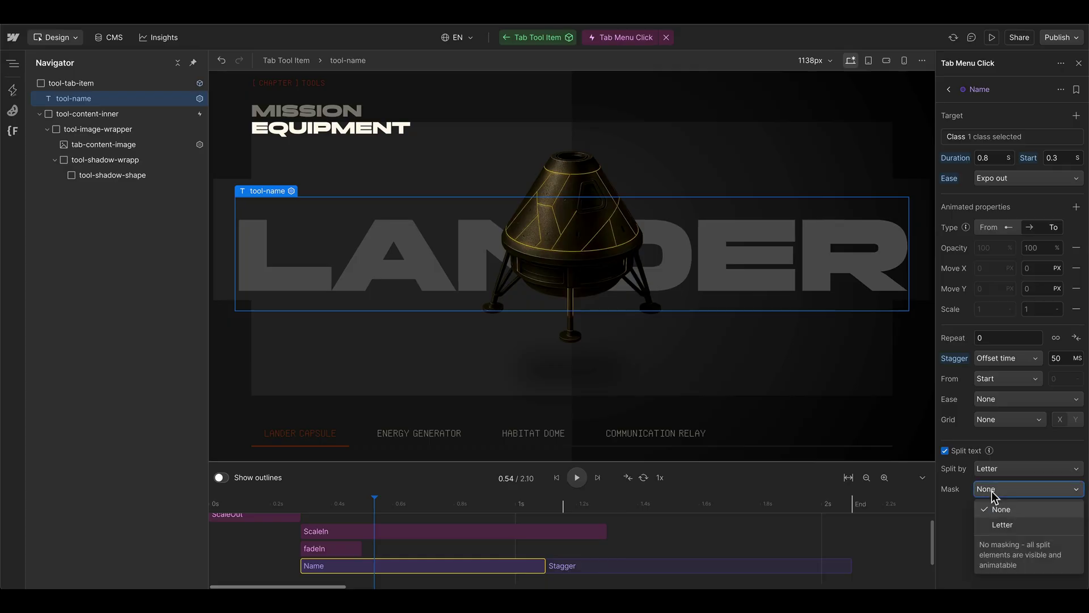
click(1001, 524)
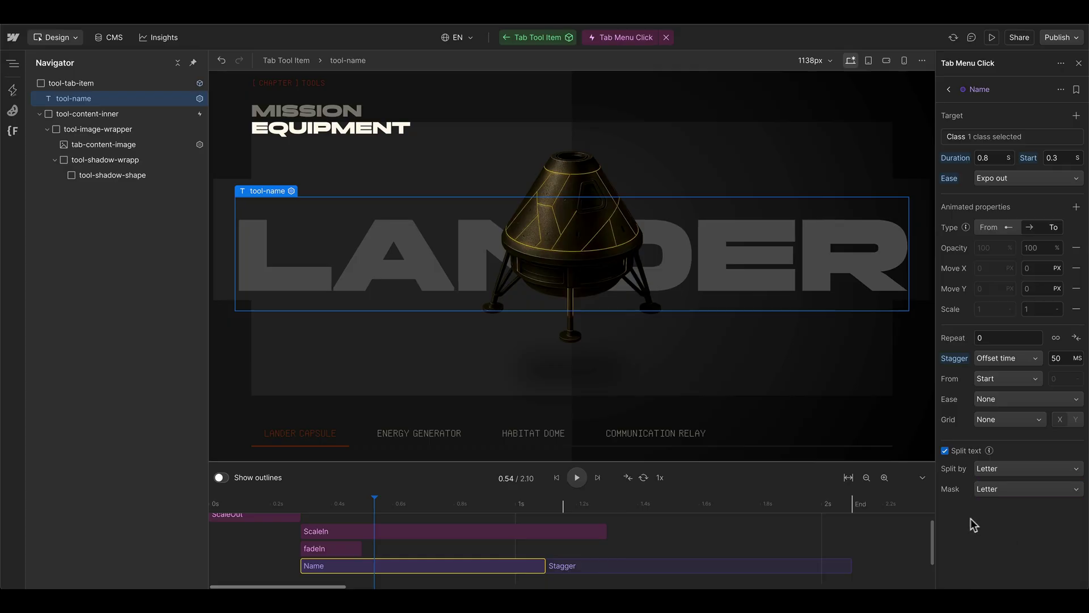
Animate the letters from Move Y 100% and scrub to preview them rising.
click(996, 227)
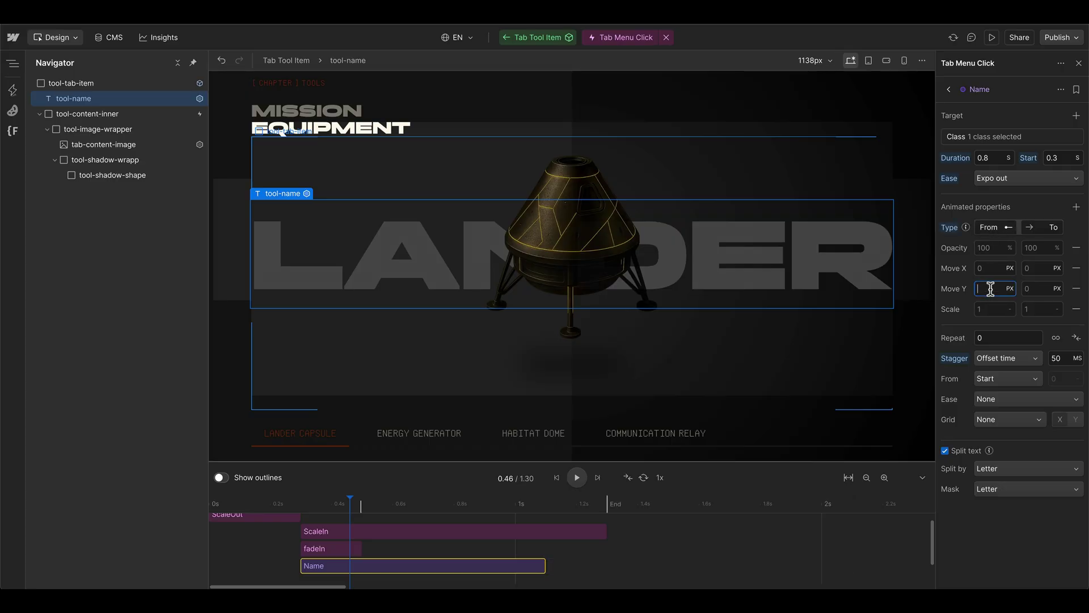
text(%)
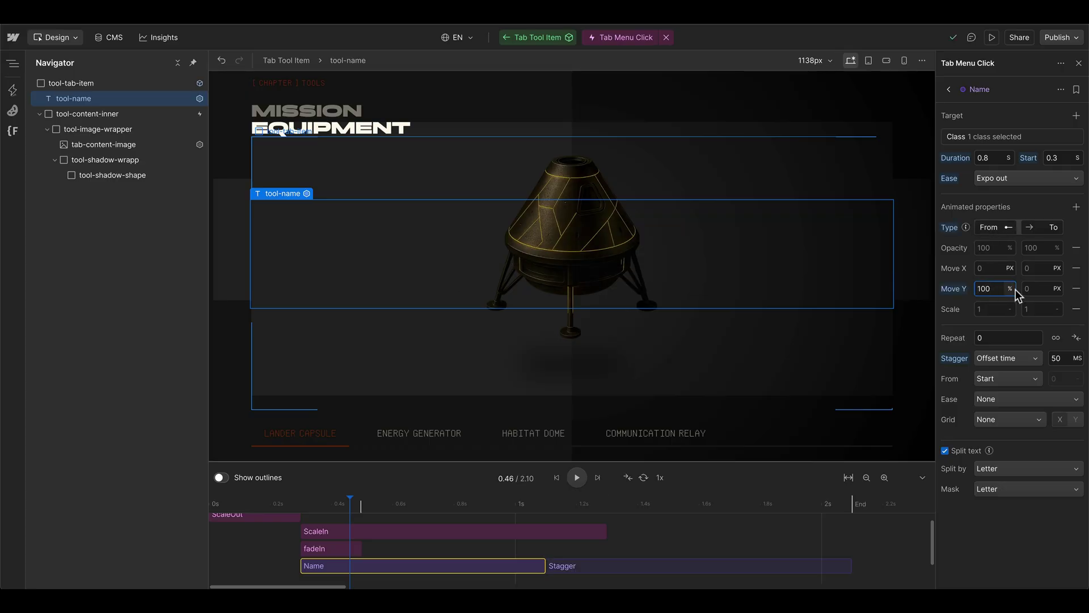
click(1030, 229)
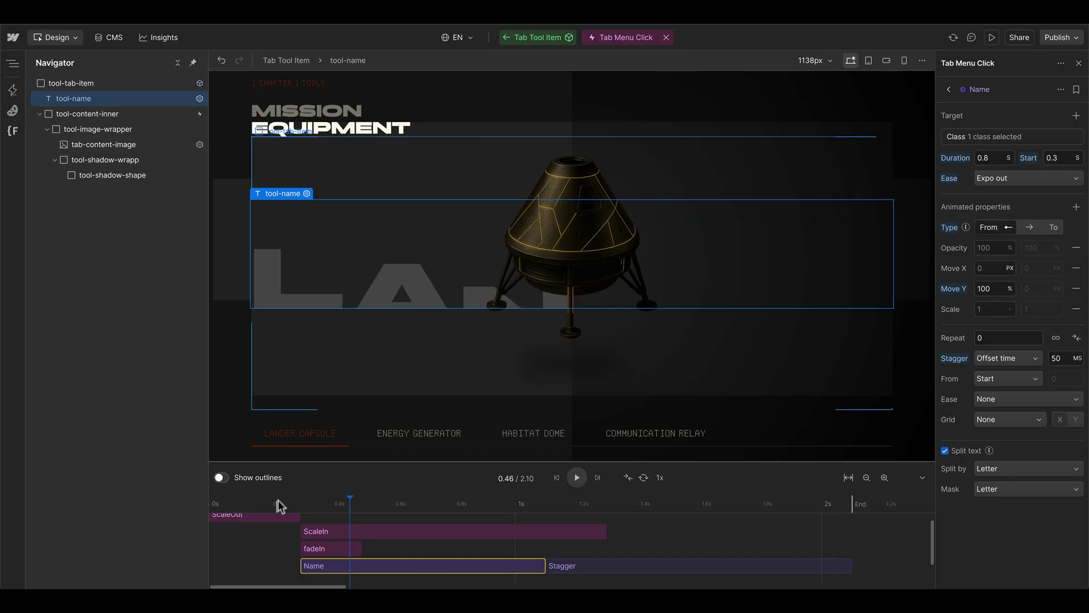
click(254, 506)
drag(254, 508, 298, 509)
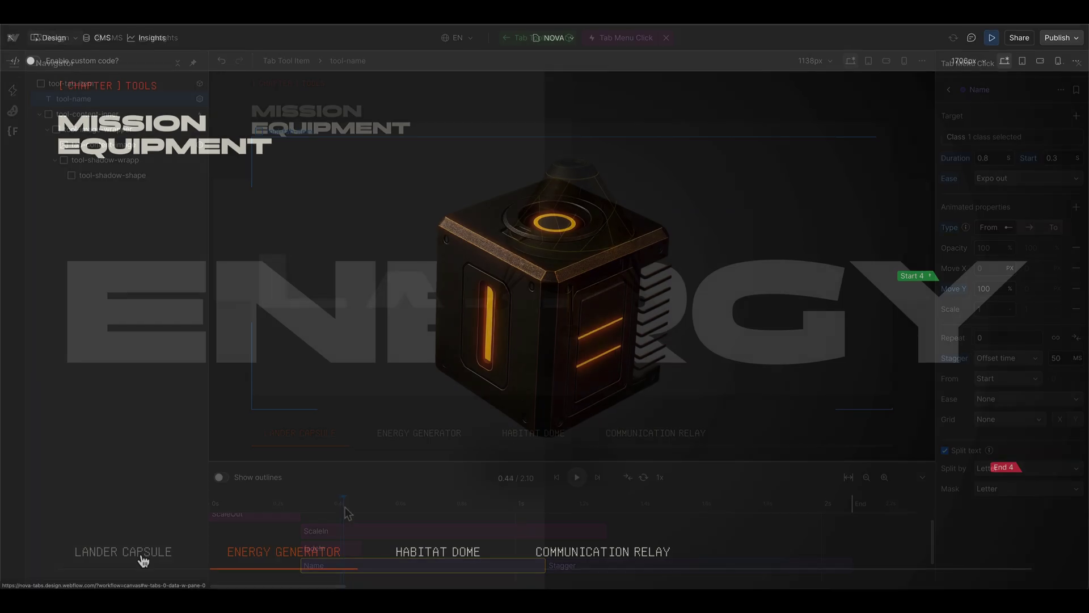
Toggle between the Lander Capsule and Energy Generator tabs in preview to watch their names animate.
click(145, 554)
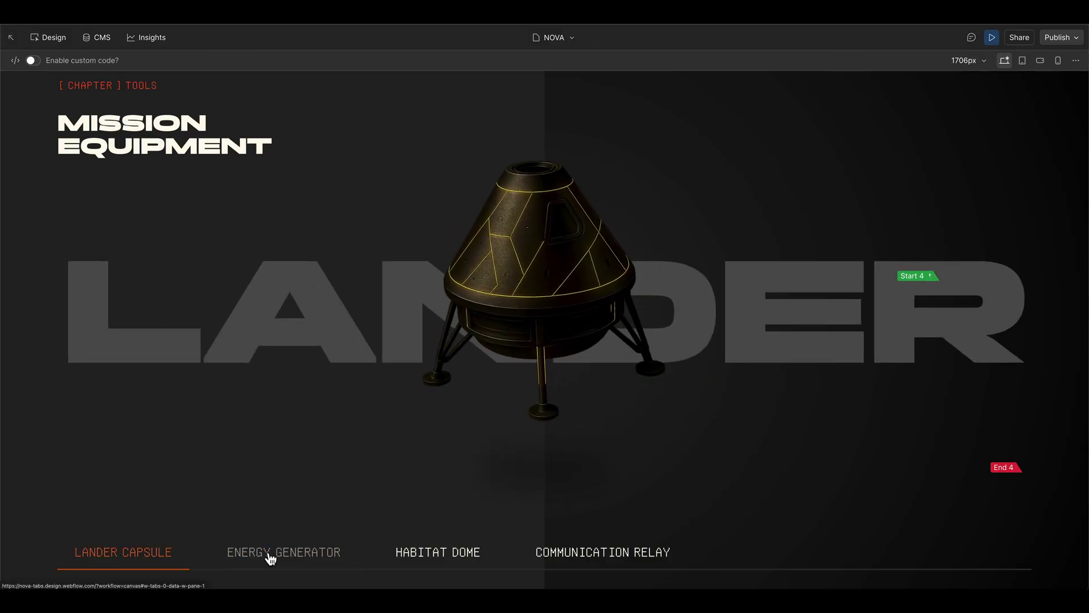
click(267, 555)
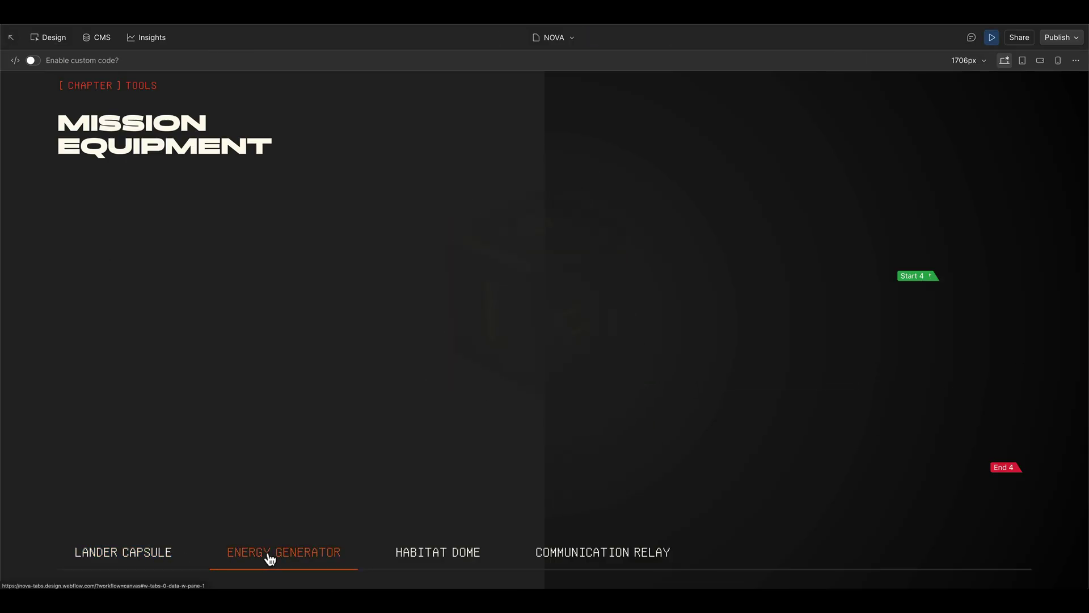
click(131, 558)
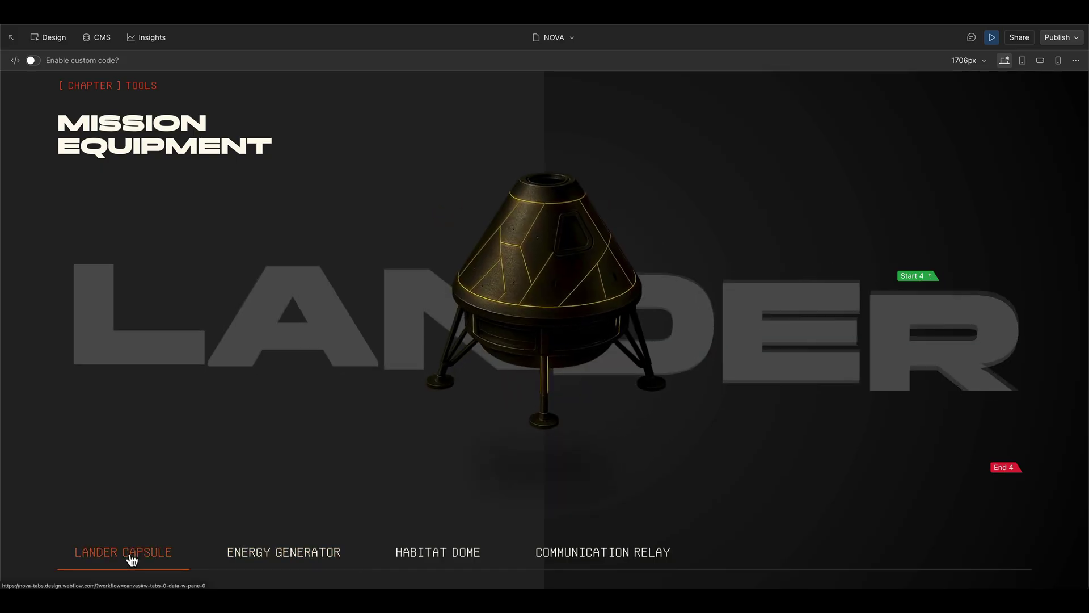
click(262, 558)
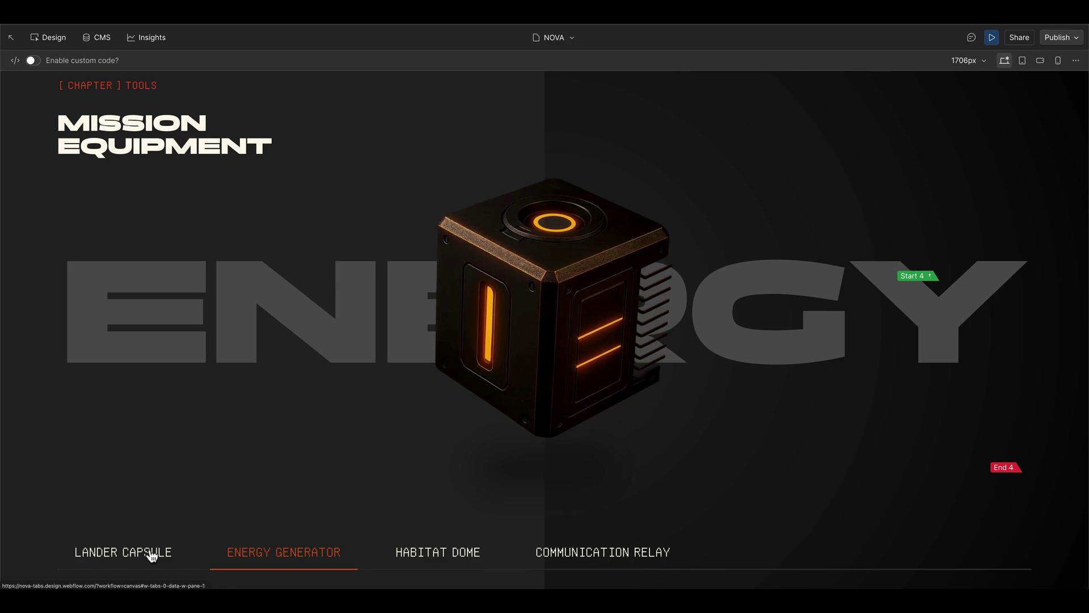
click(151, 553)
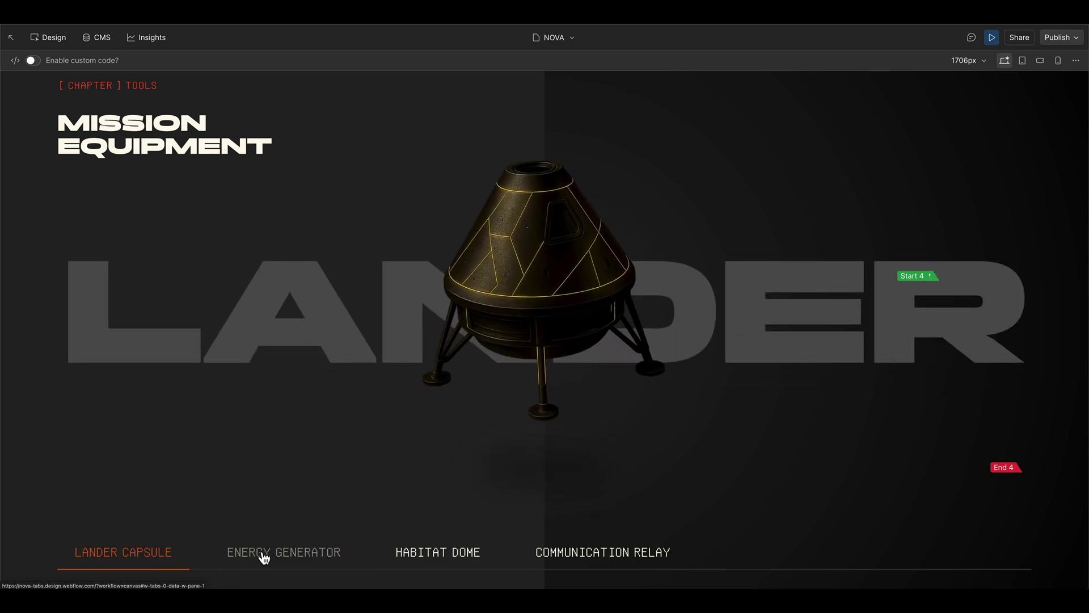
click(261, 556)
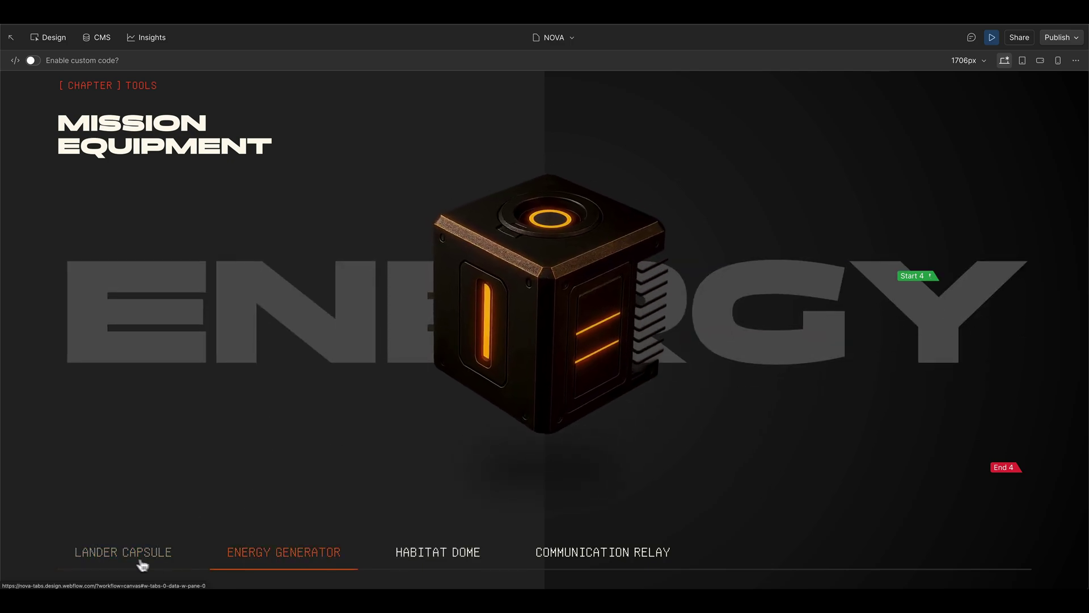
click(206, 562)
click(244, 564)
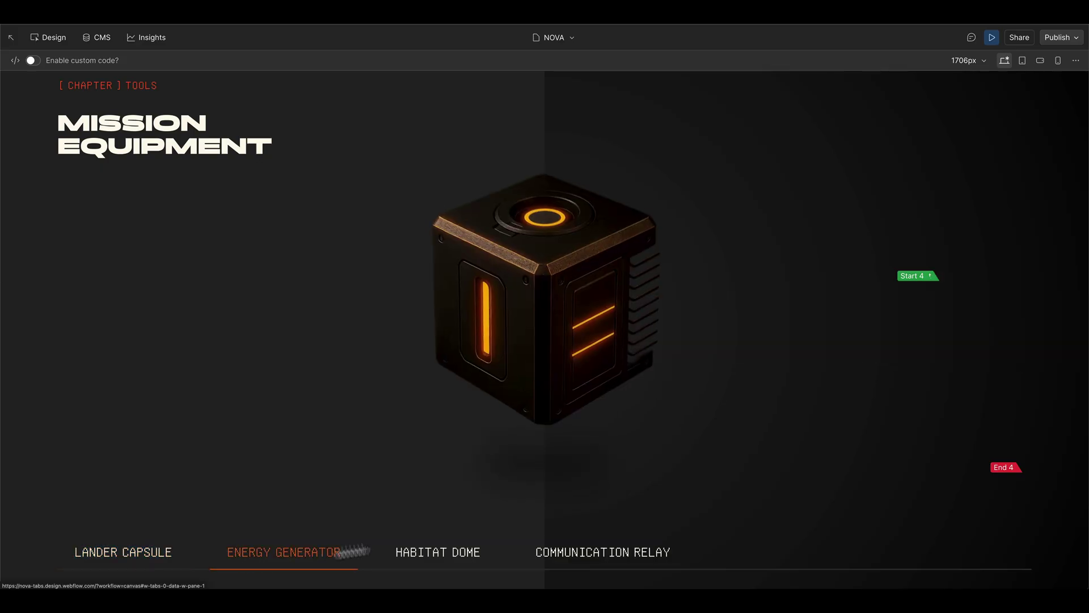
Check the Habitat Dome and Communication Relay tabs, then exit preview.
click(427, 555)
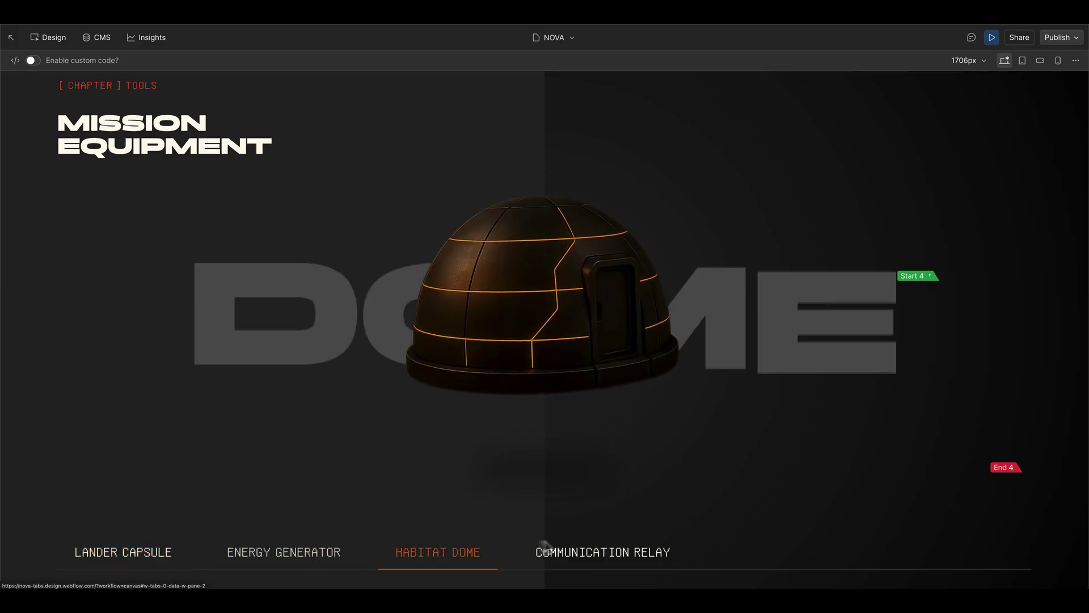
click(579, 555)
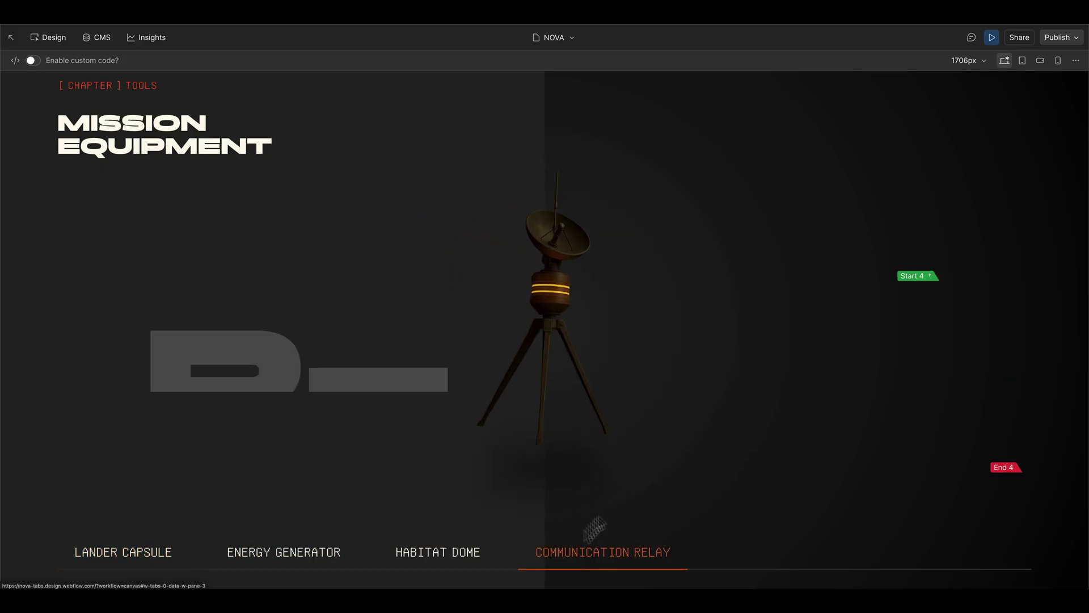
click(445, 561)
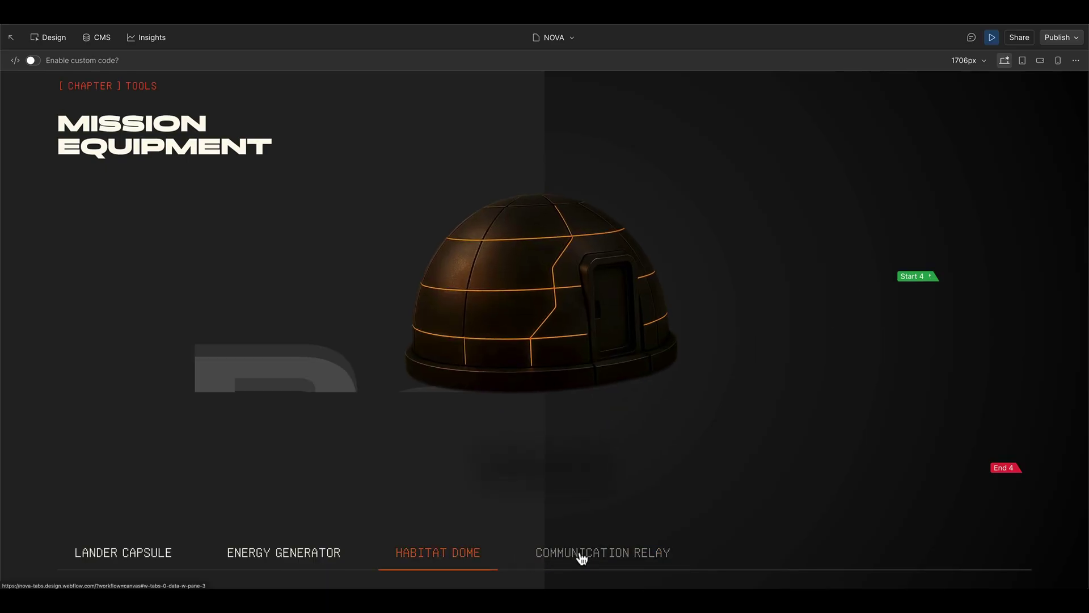
click(578, 557)
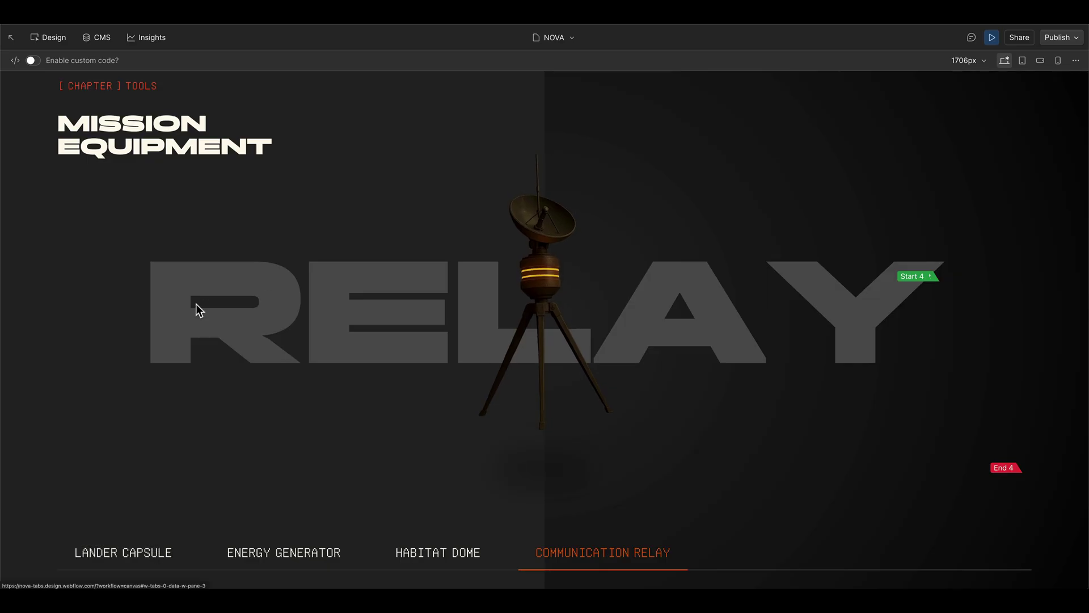
click(991, 38)
Select the Name step, then preview and scrub the Energy Generator tab's name reveal.
click(336, 576)
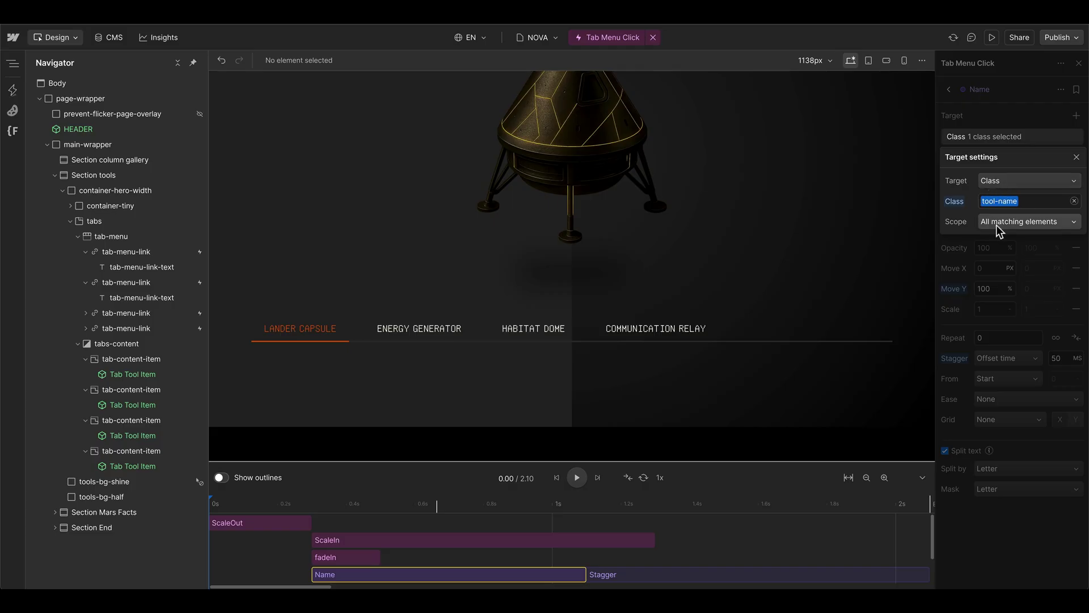
click(1010, 138)
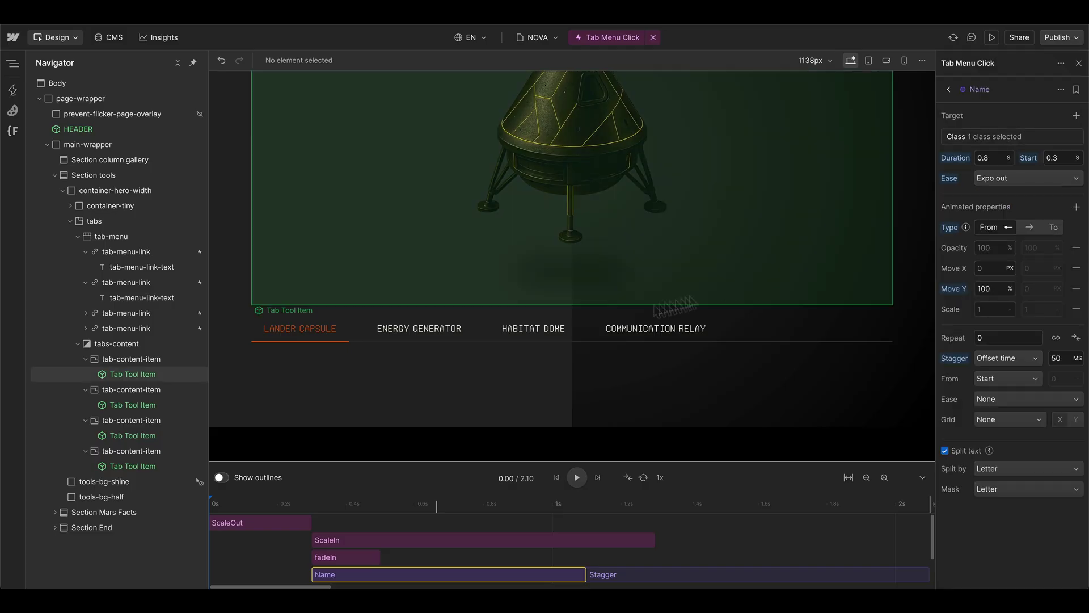
scroll(374, 374, up, 1)
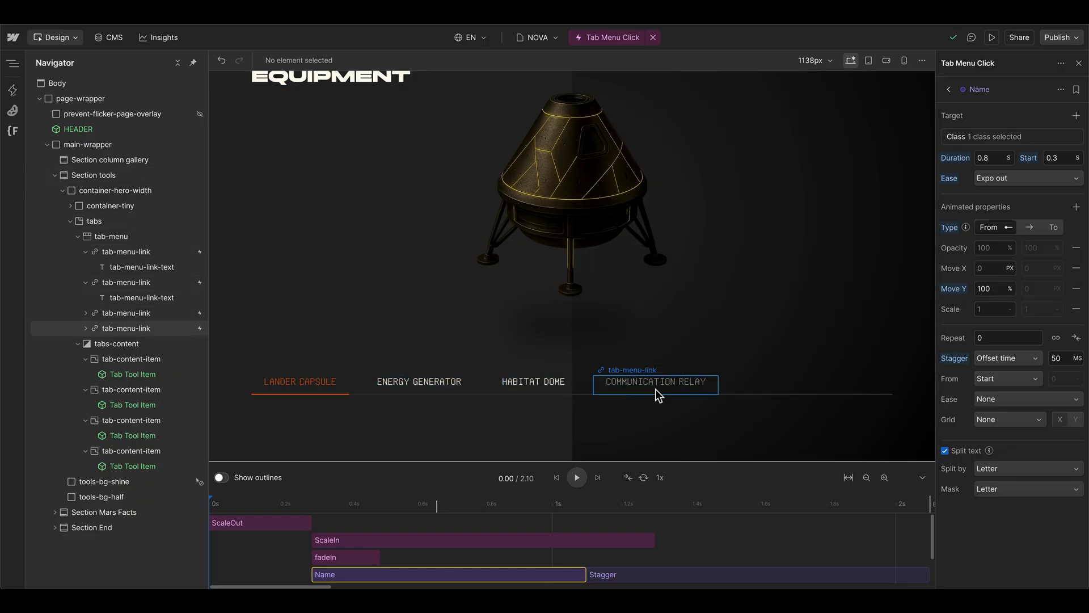
click(992, 37)
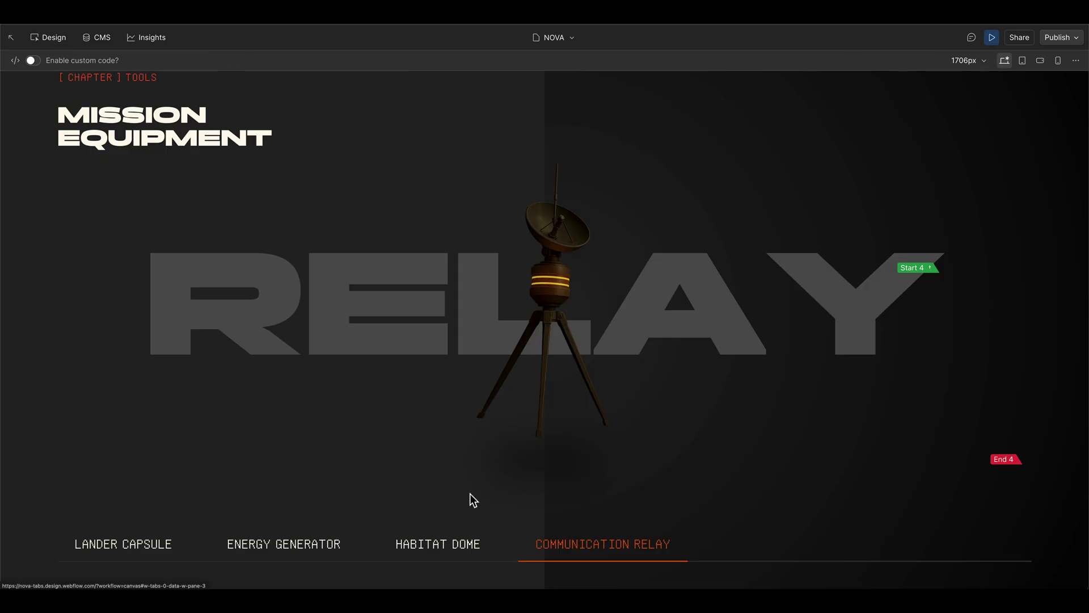
scroll(469, 494, down, 1)
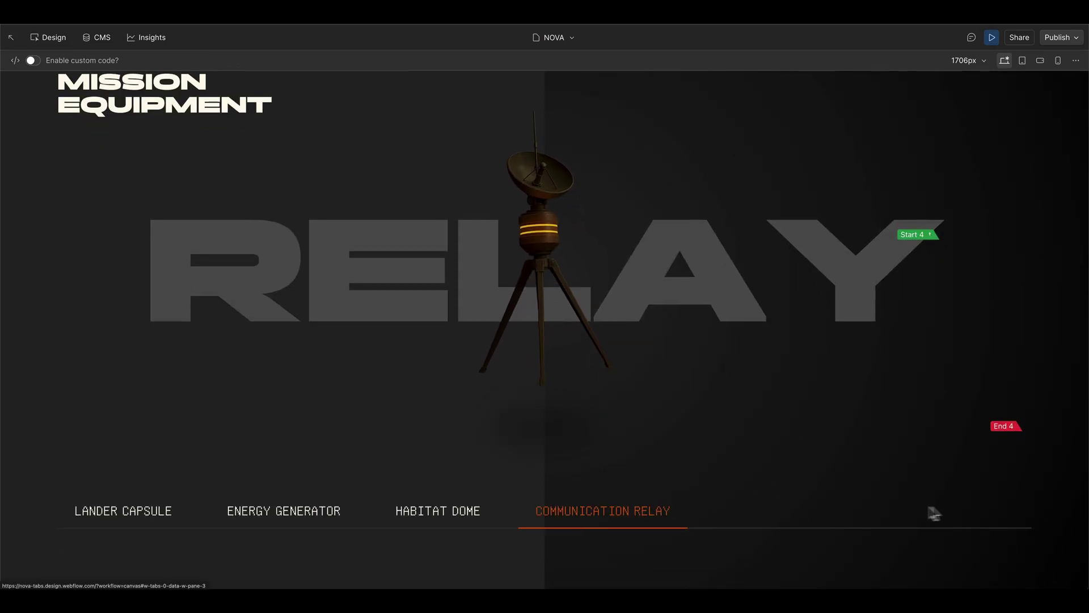
scroll(408, 495, up, 1)
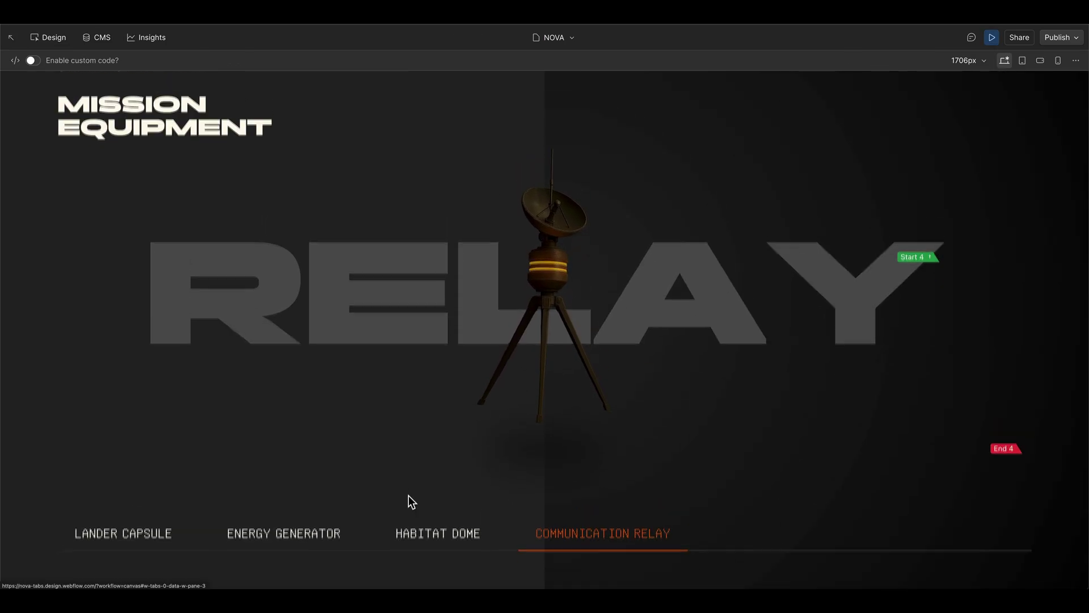
click(287, 536)
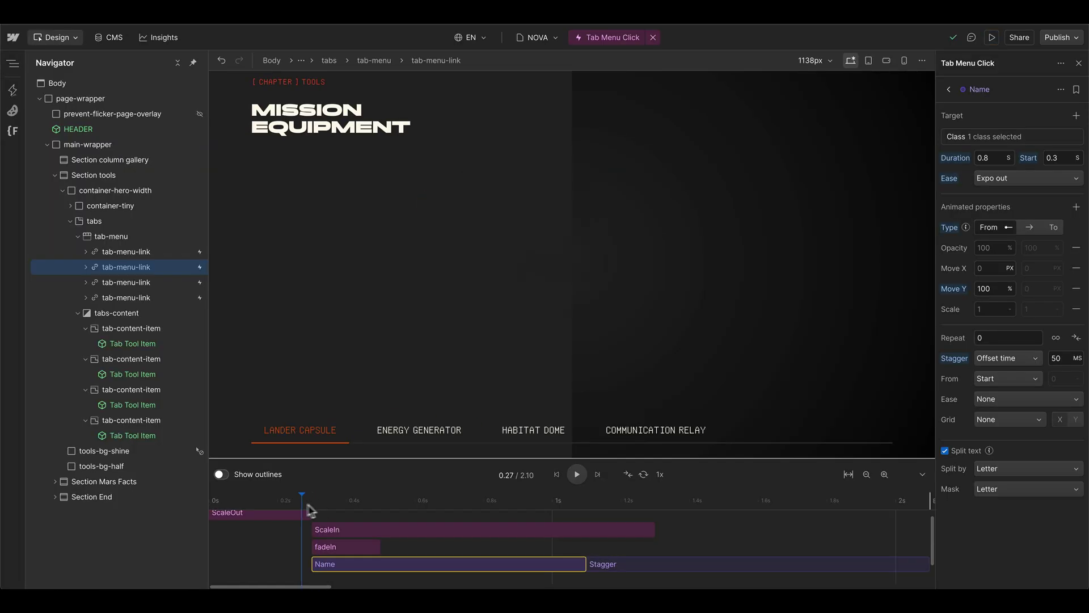
drag(308, 511, 443, 509)
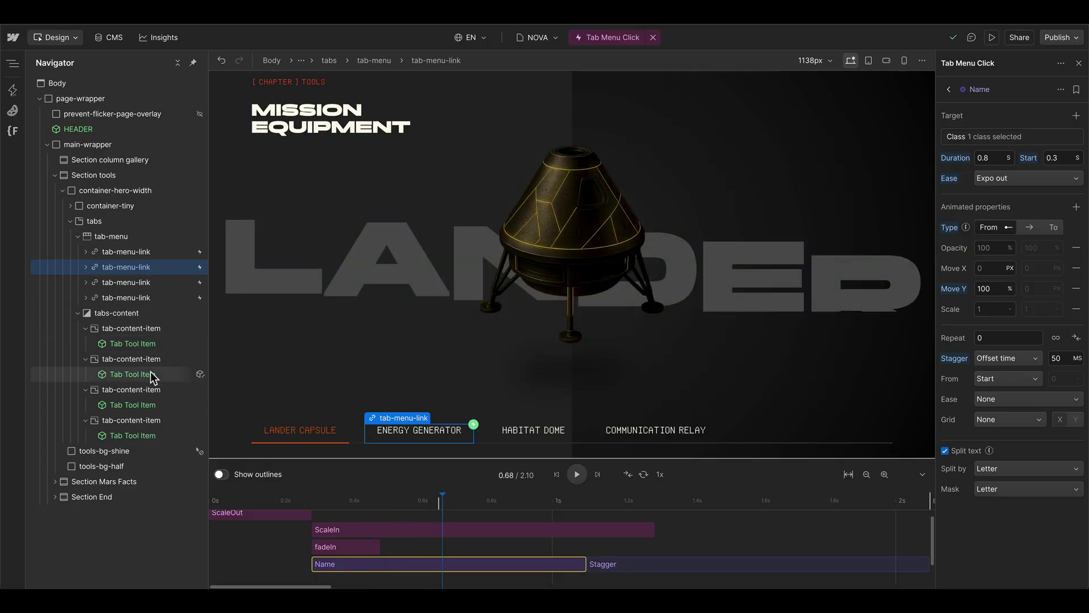
In the Tab Tool Item component, add a data-tool-name custom attribute to tool-name.
click(130, 345)
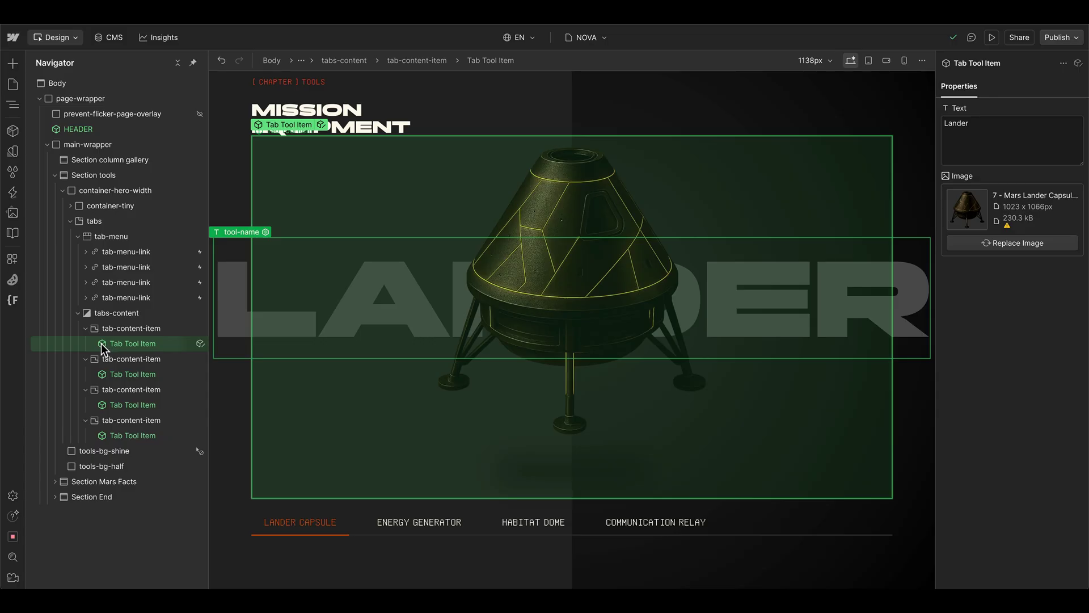
double_click(104, 345)
click(69, 100)
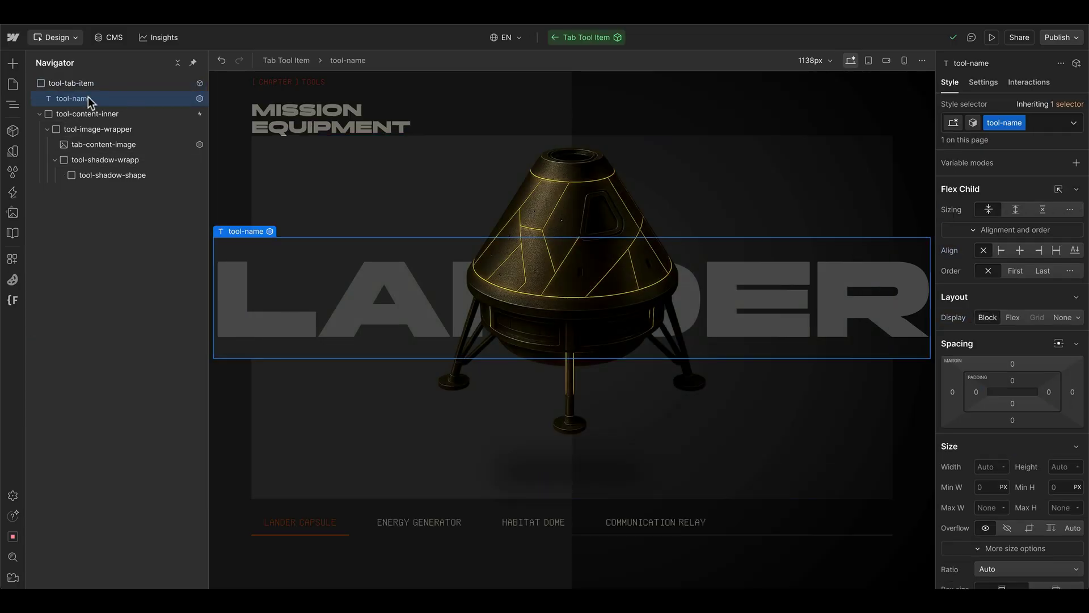
click(982, 81)
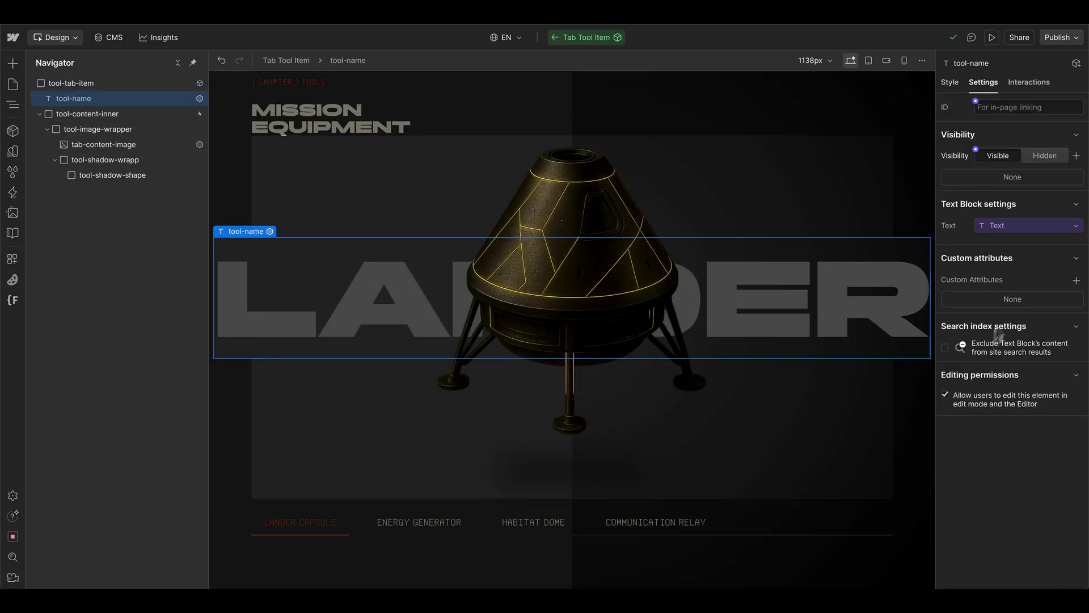
click(1075, 280)
text(dat)
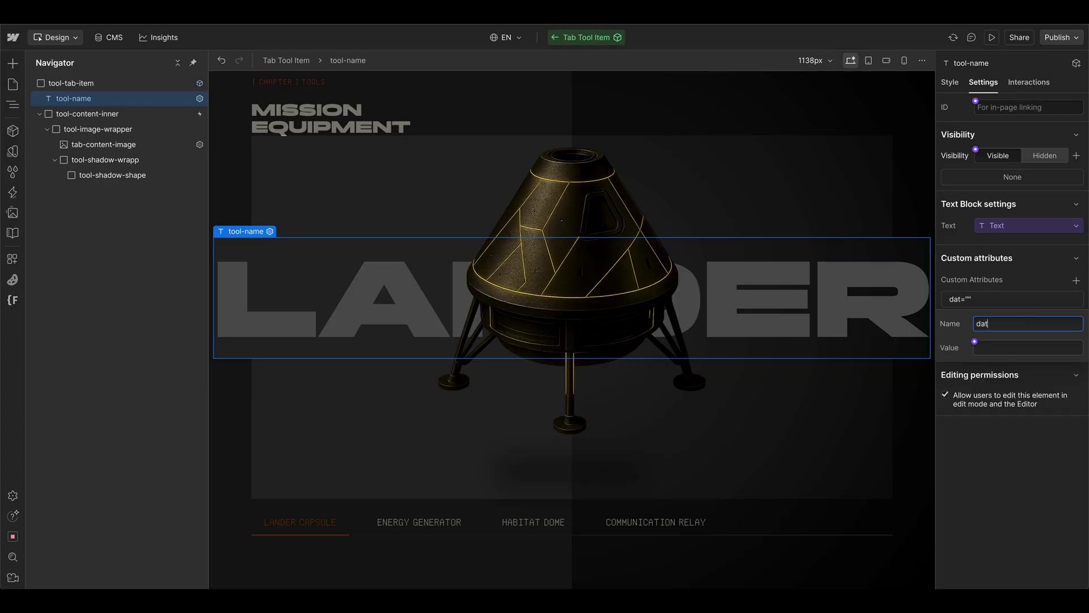
text(a-tool-name)
key(ctrl+a)
key(ctrl+c)
Bind the attribute value to a new data-tool-name component property and enter lander.
click(975, 342)
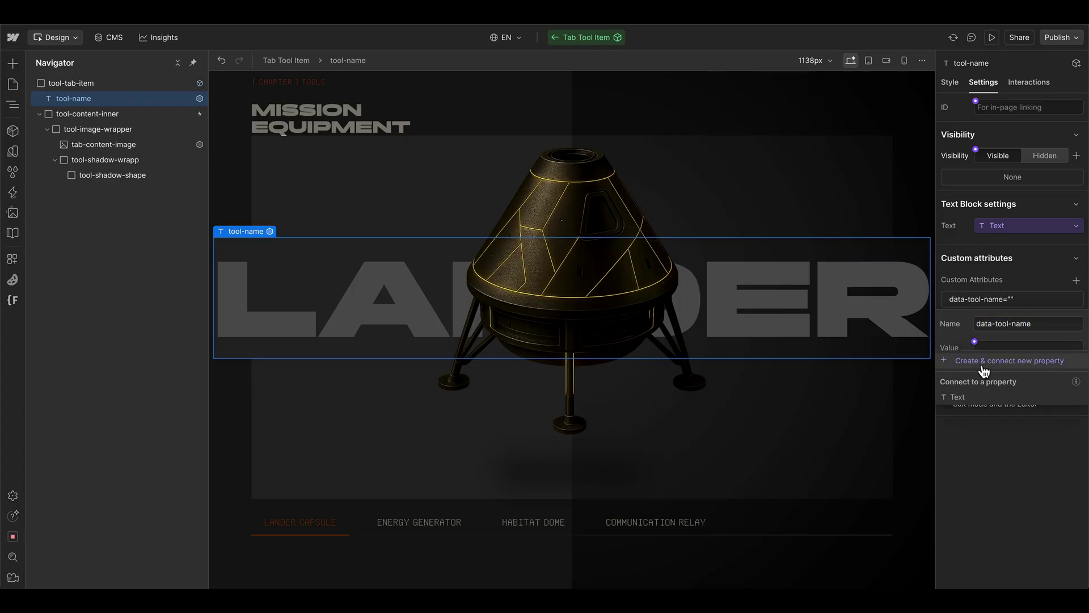
click(984, 362)
key(ctrl+a)
key(ctrl+v)
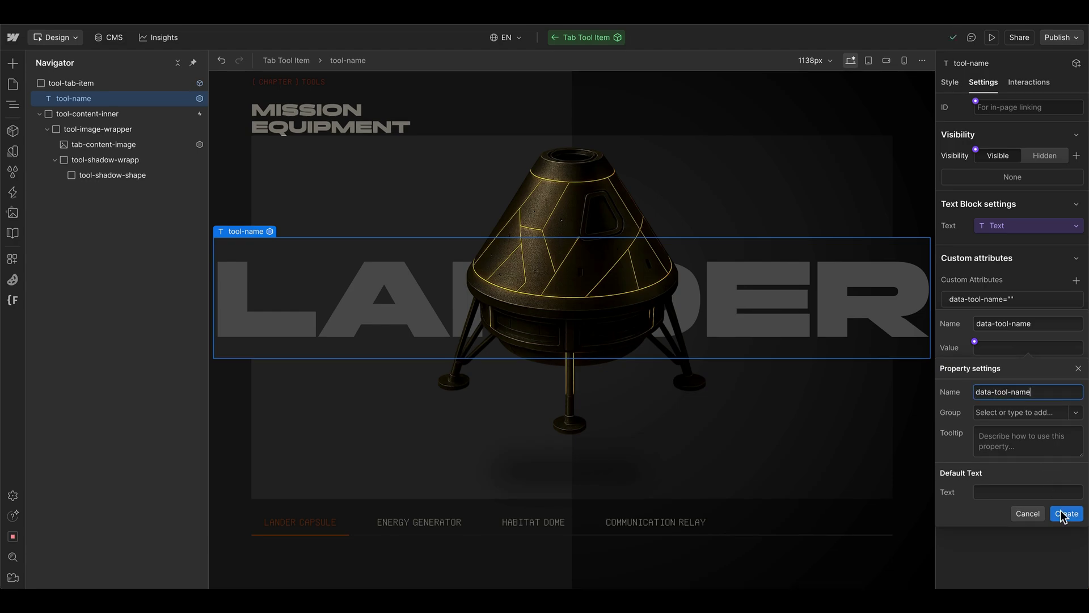
click(1066, 514)
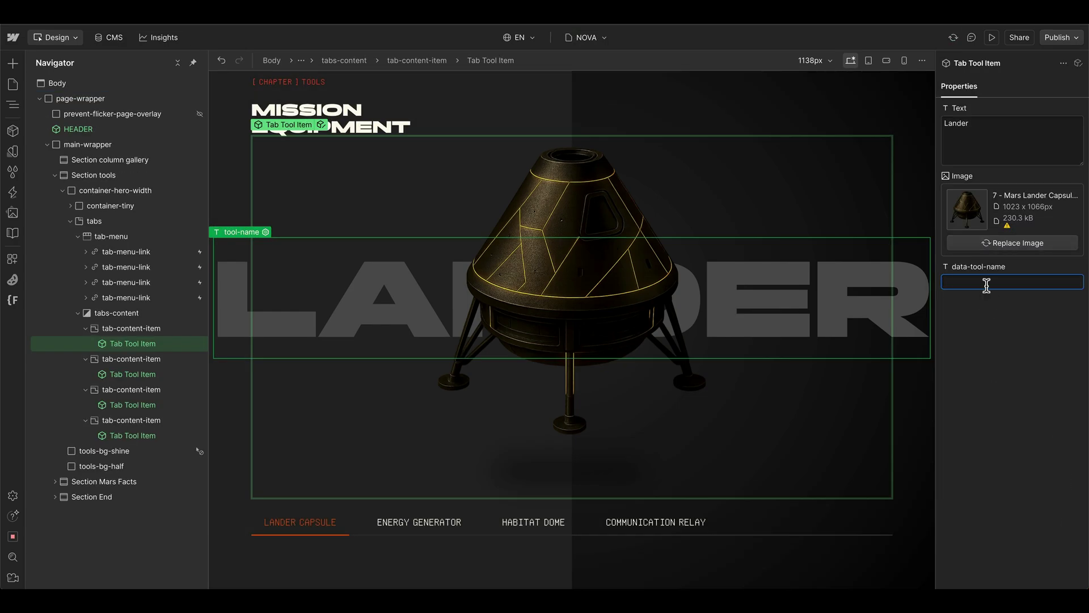
text(lander)
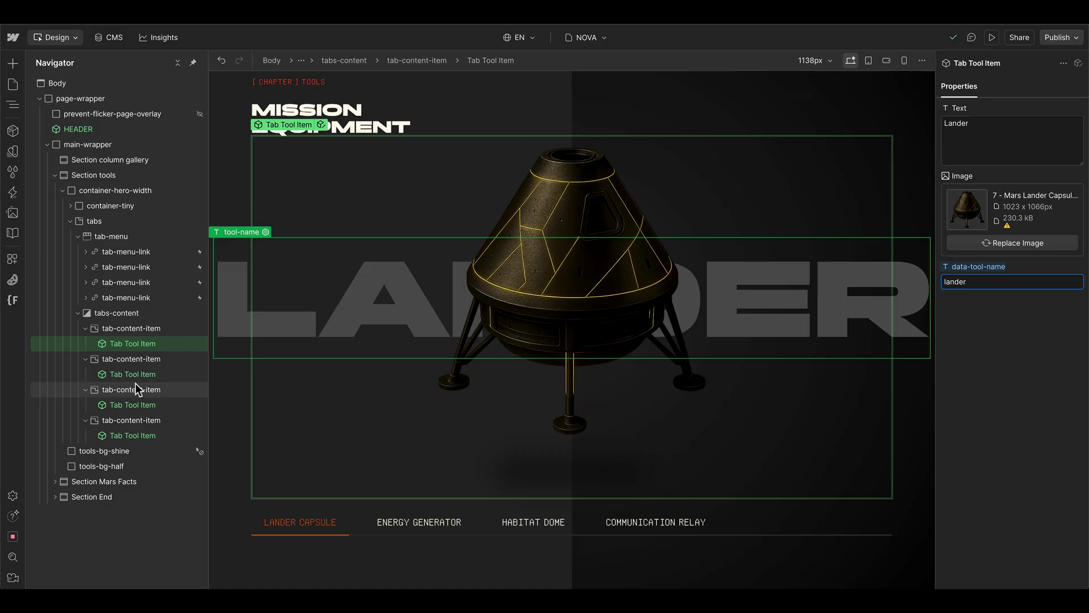
Set data-tool-name to energy and dome on the second and third Tab Tool Items.
click(133, 374)
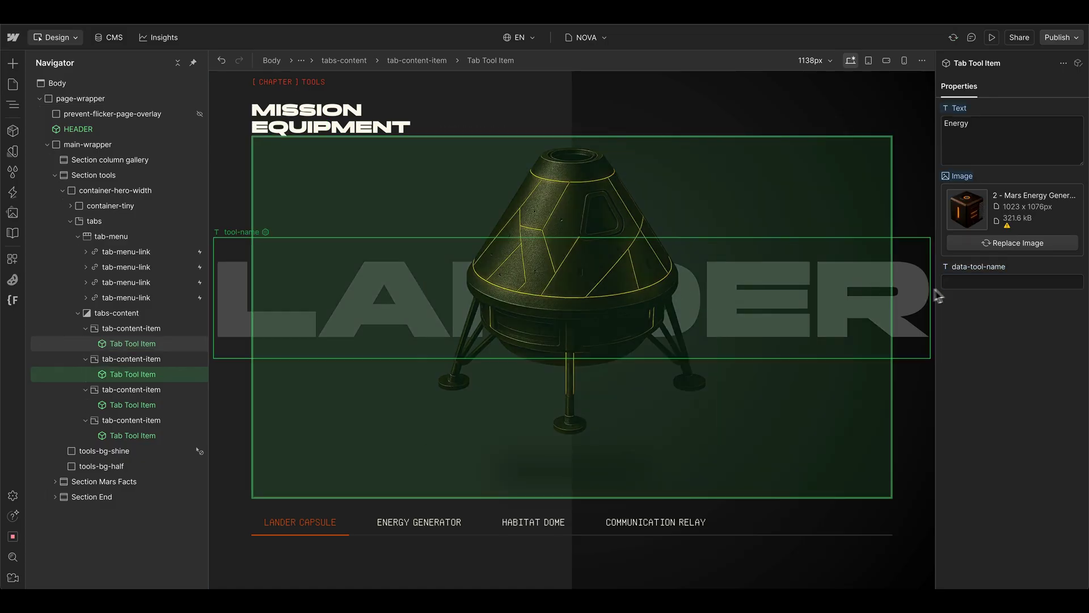
click(966, 282)
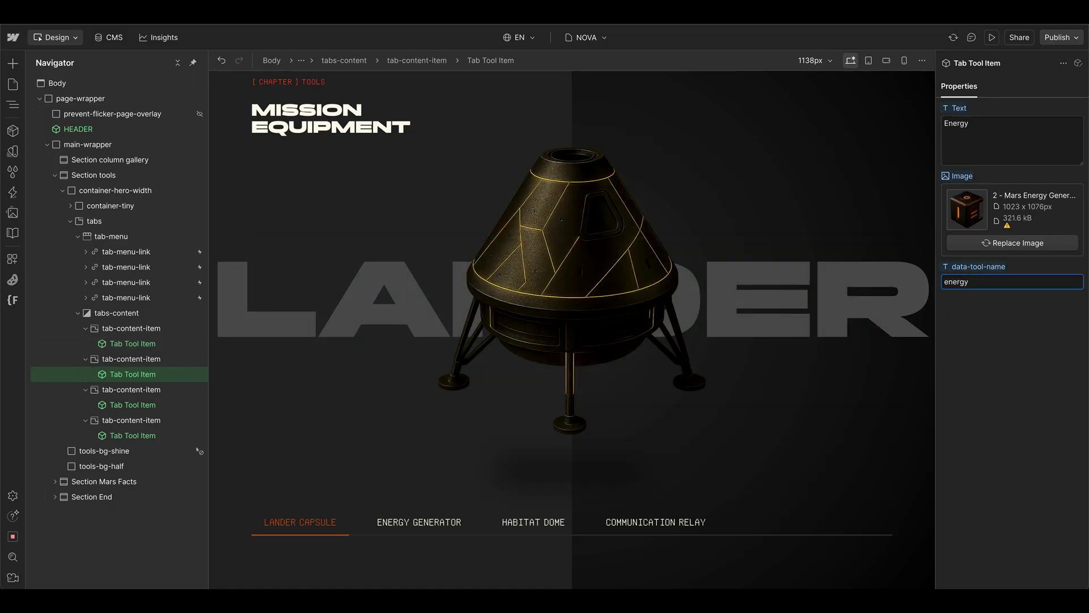
click(132, 405)
click(993, 282)
text(dome)
click(199, 266)
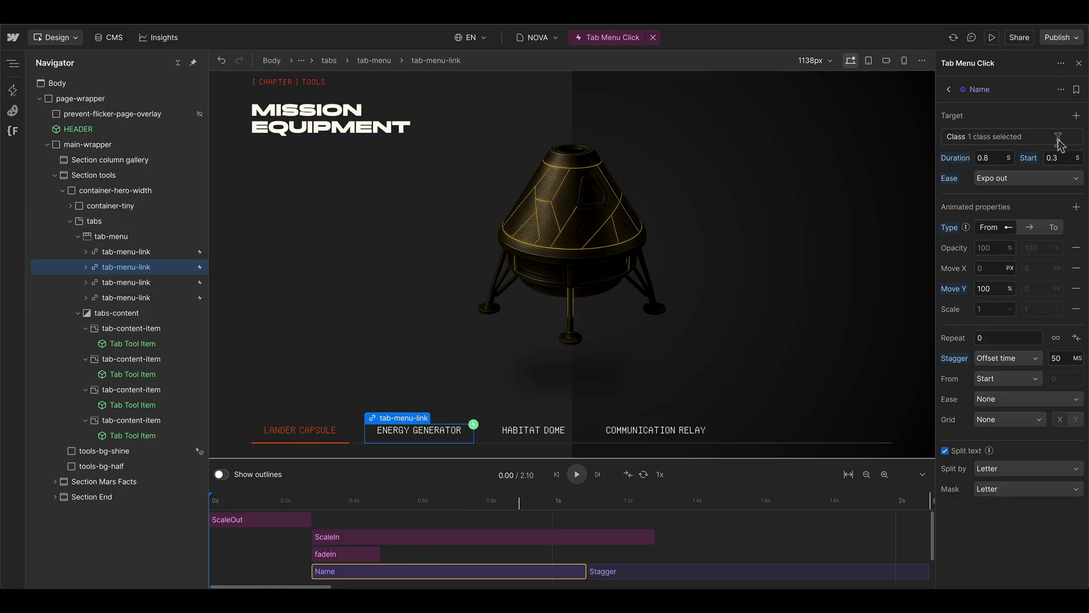
Retarget the Name animation to the data-tool-name attribute with value energy.
click(1018, 138)
click(1009, 182)
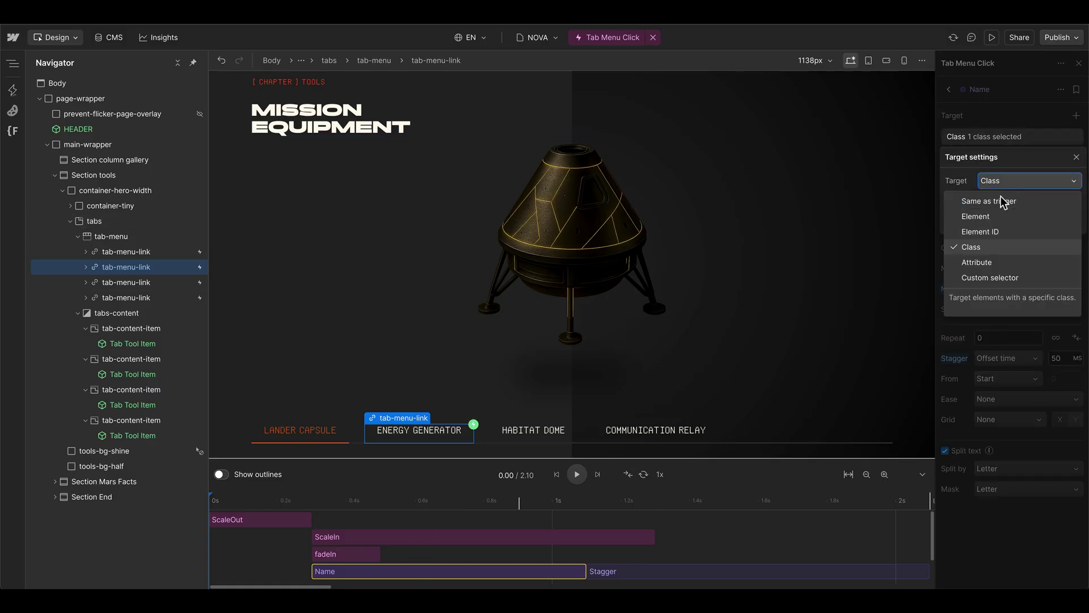
click(977, 262)
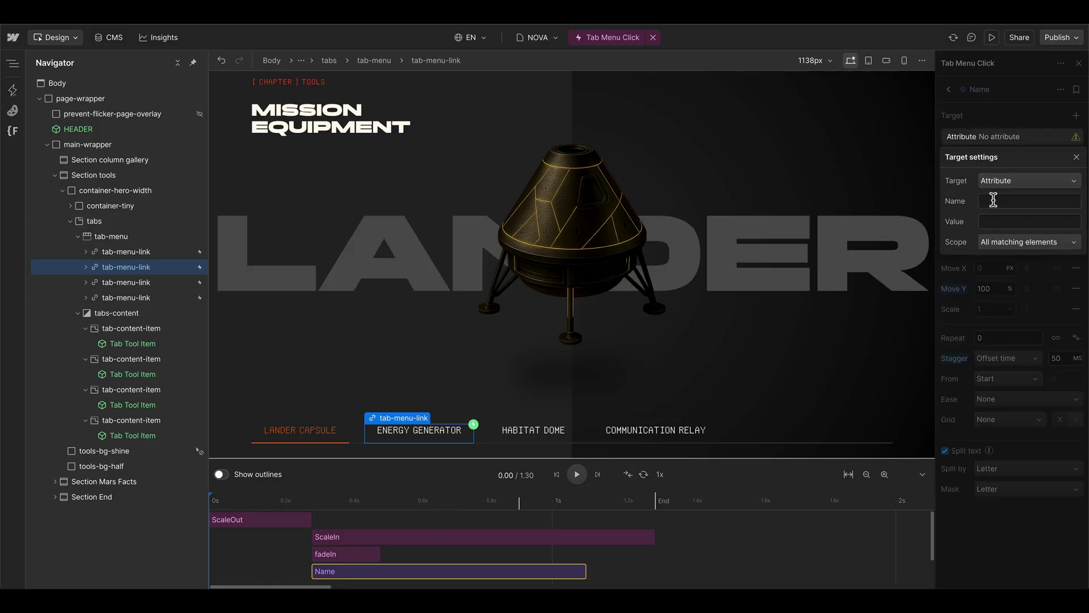
click(994, 200)
key(ctrl+v)
click(1016, 221)
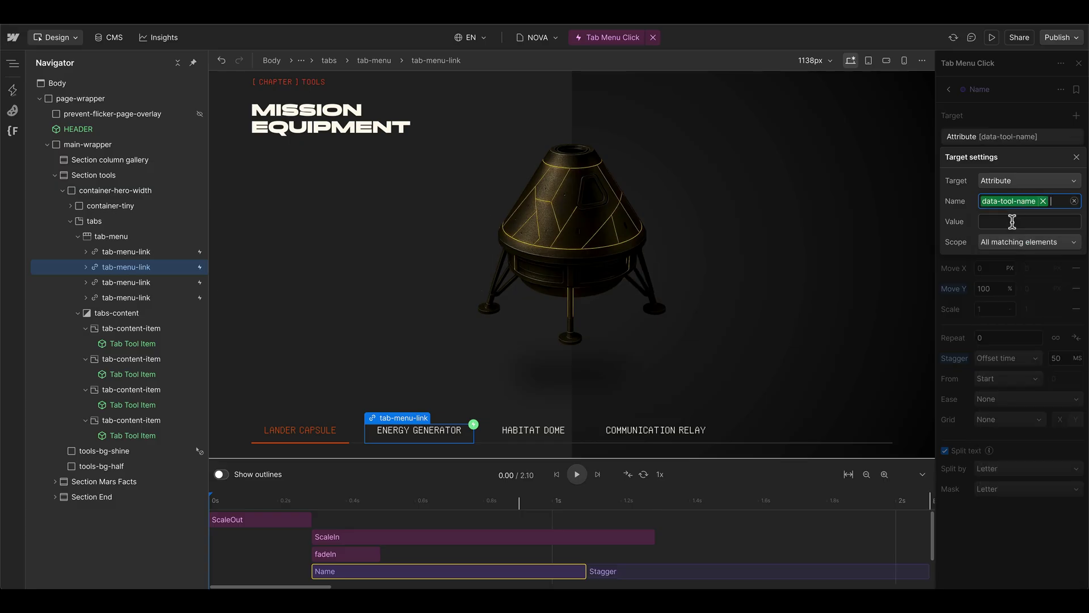
text(e)
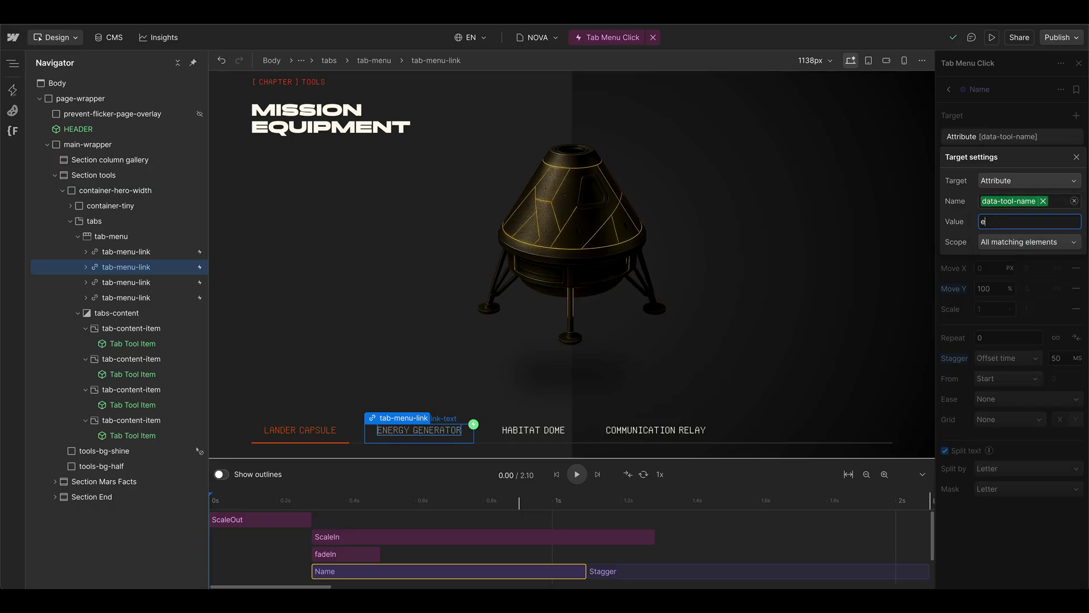
text(nergy)
key(Return)
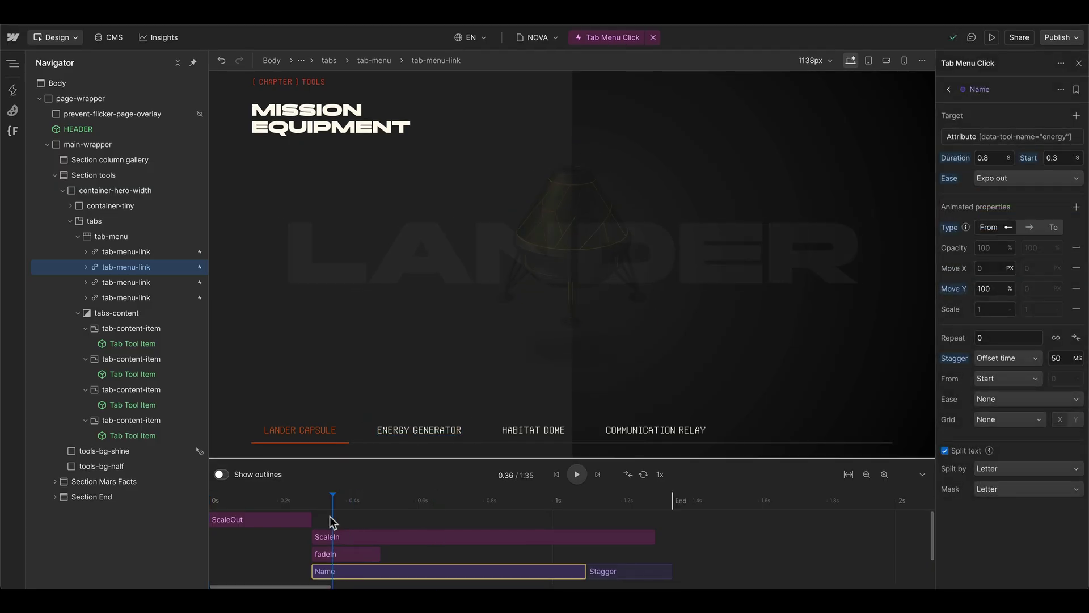
Rename the Name animation to Name Energy.
double_click(133, 380)
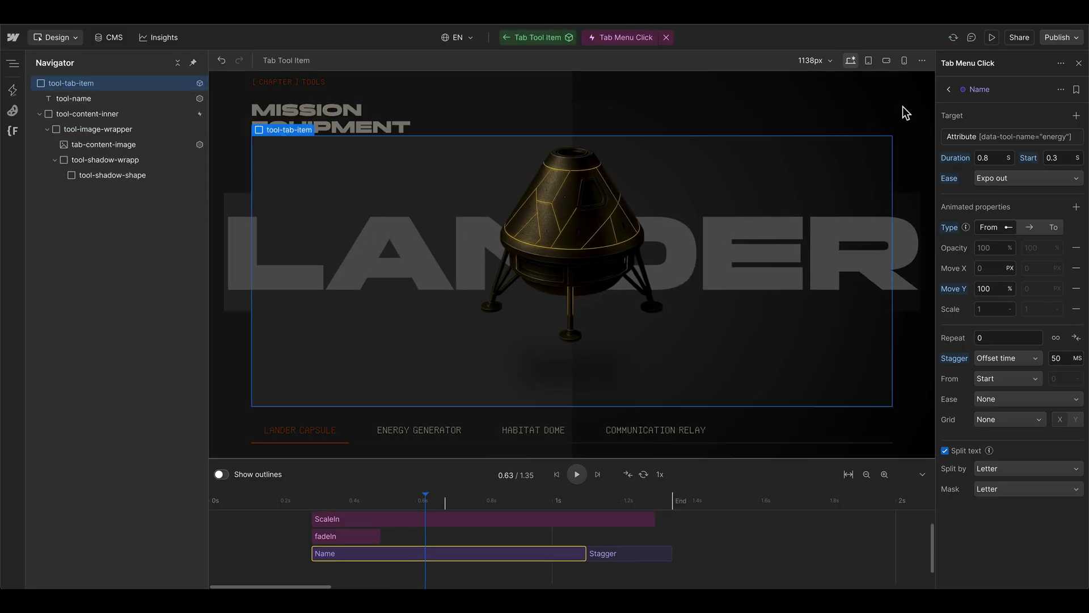
double_click(988, 89)
click(1006, 88)
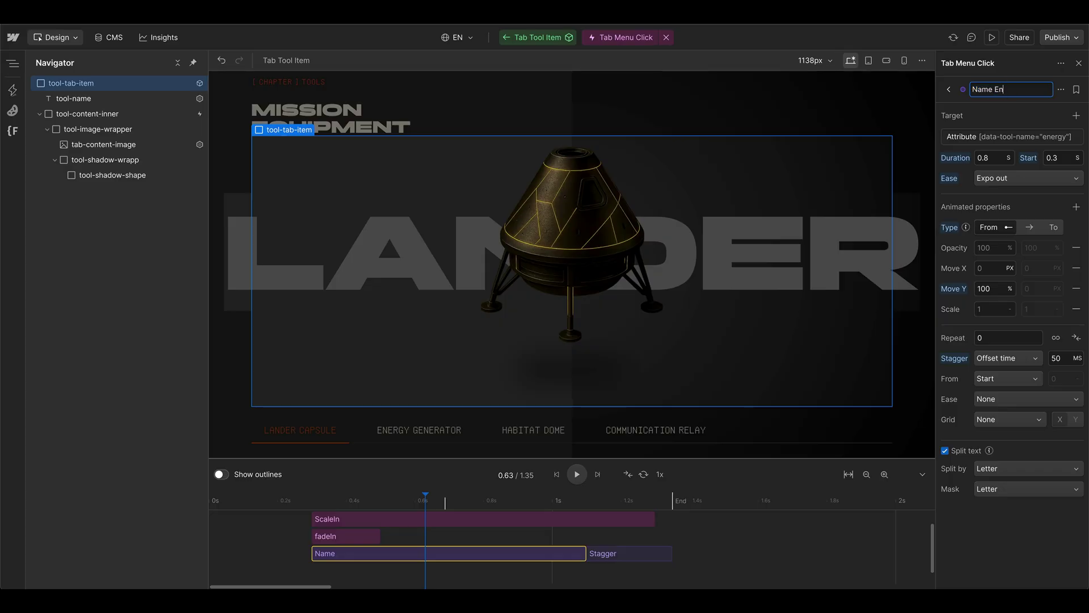
key(Return)
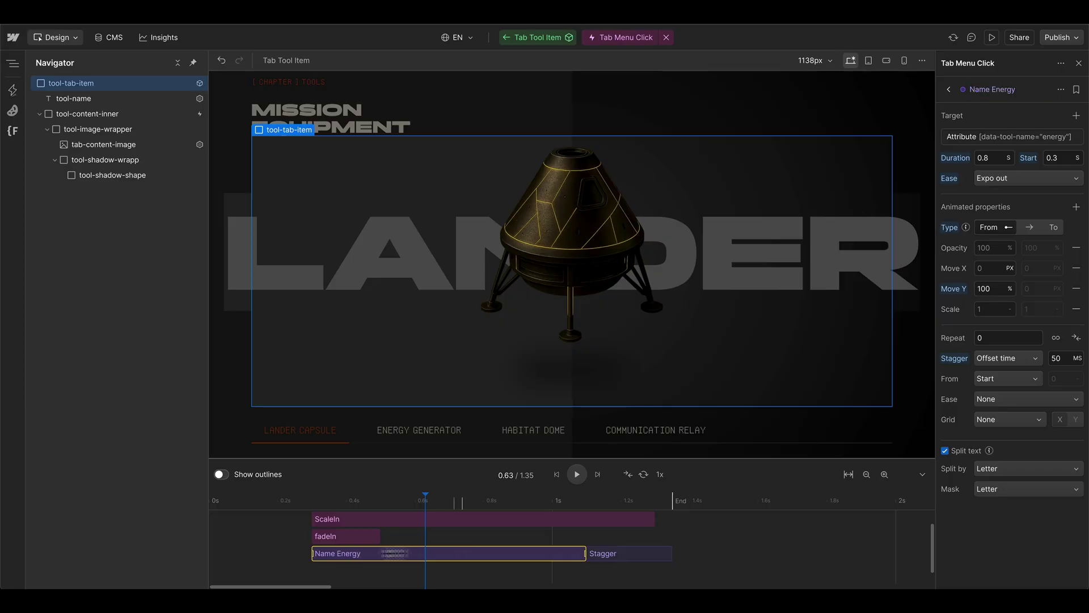
Duplicate Name Energy, move the copy above it, and rename it Name Lander.
key(ctrl+d)
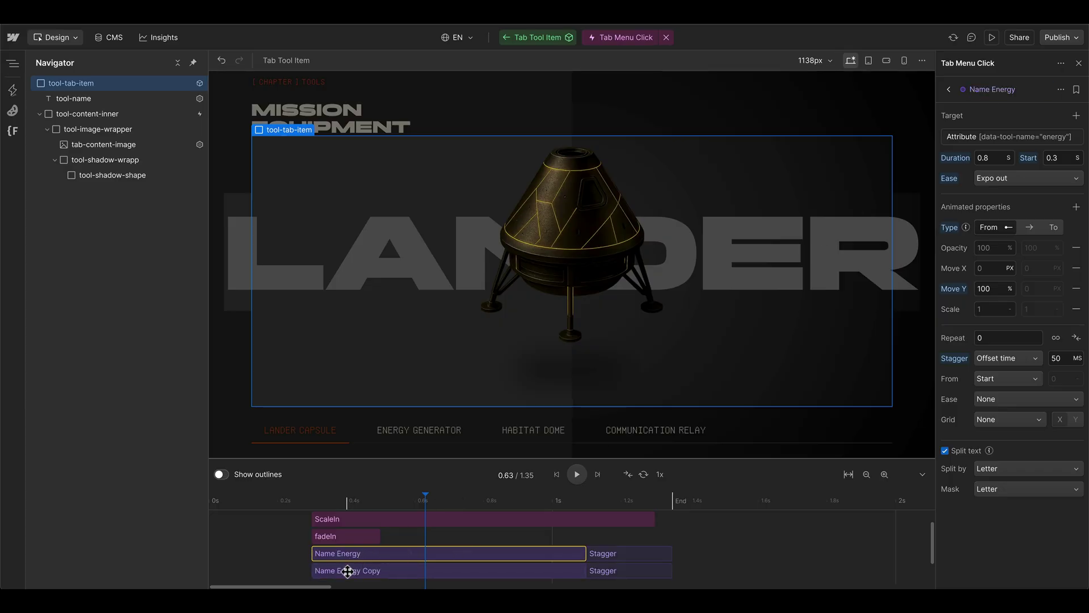
drag(348, 572, 369, 550)
double_click(1009, 90)
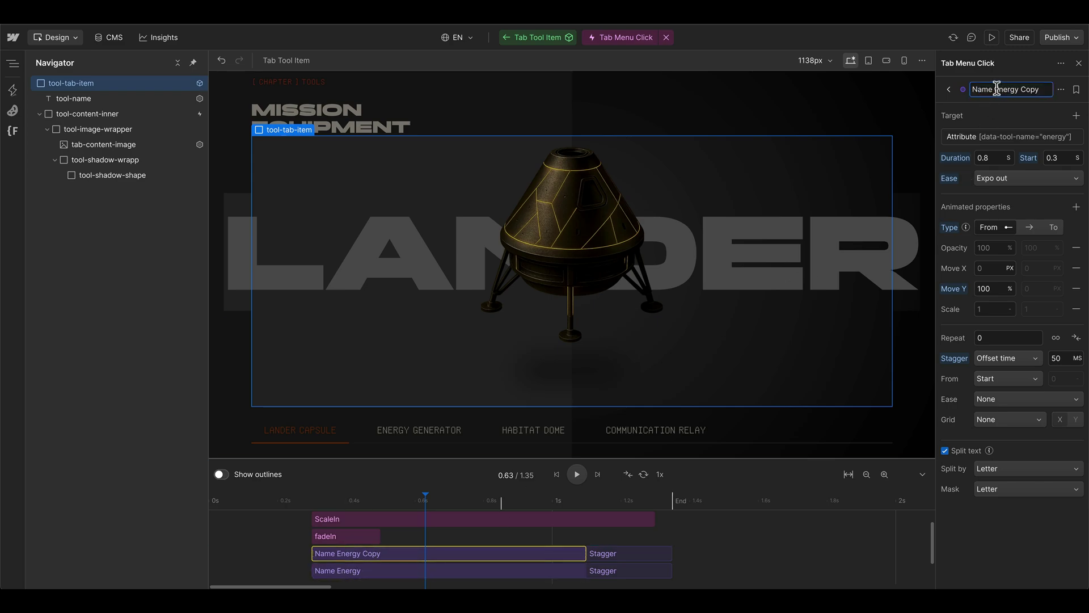
drag(995, 89, 1039, 89)
text(Lander)
key(Return)
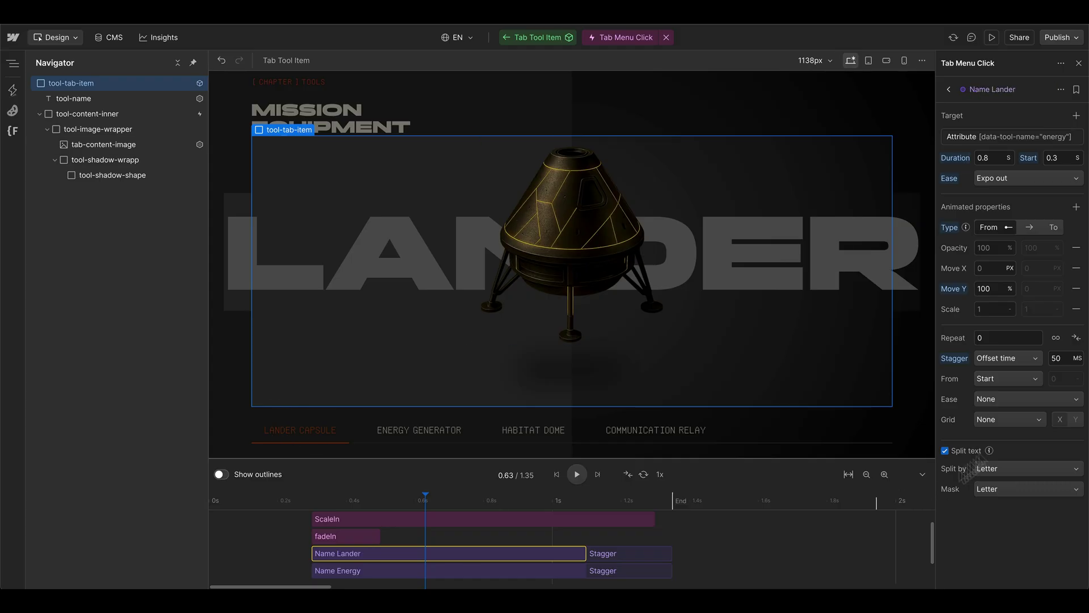
Set Name Lander's target attribute value to lander and preview the page.
click(1004, 139)
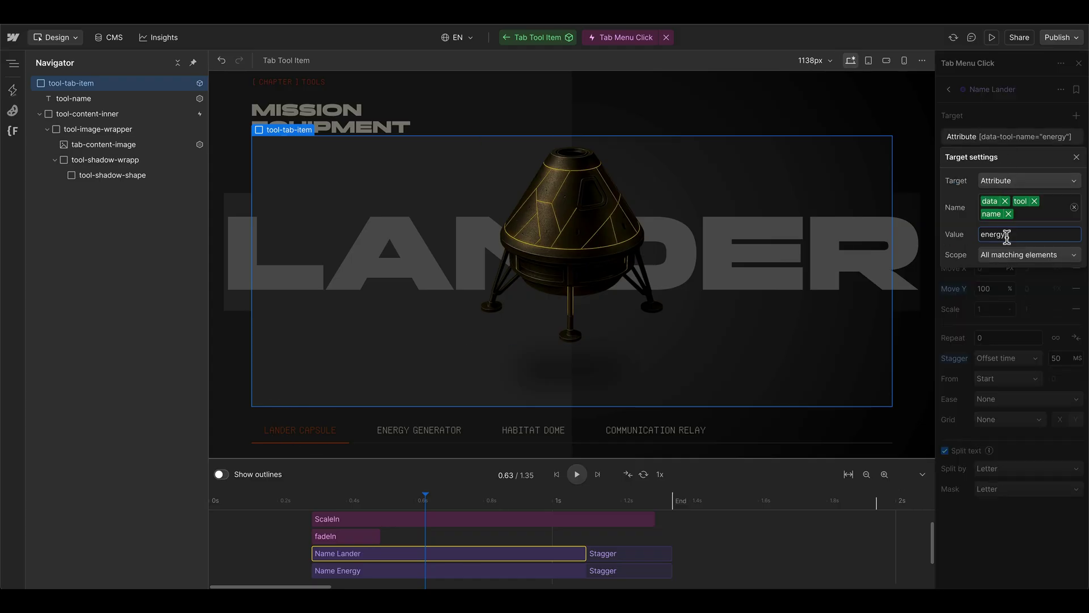
text(lander)
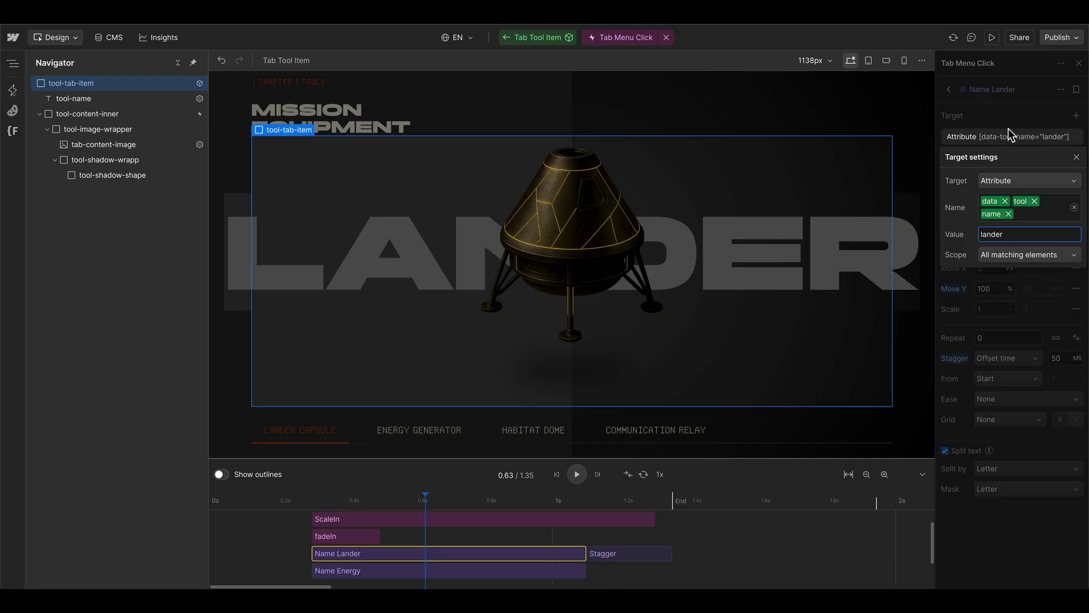
key(ctrl+shift+p)
Scroll to Mission Equipment and open the Lander Capsule tab to see the LANDER backdrop word.
scroll(488, 277, down, 5)
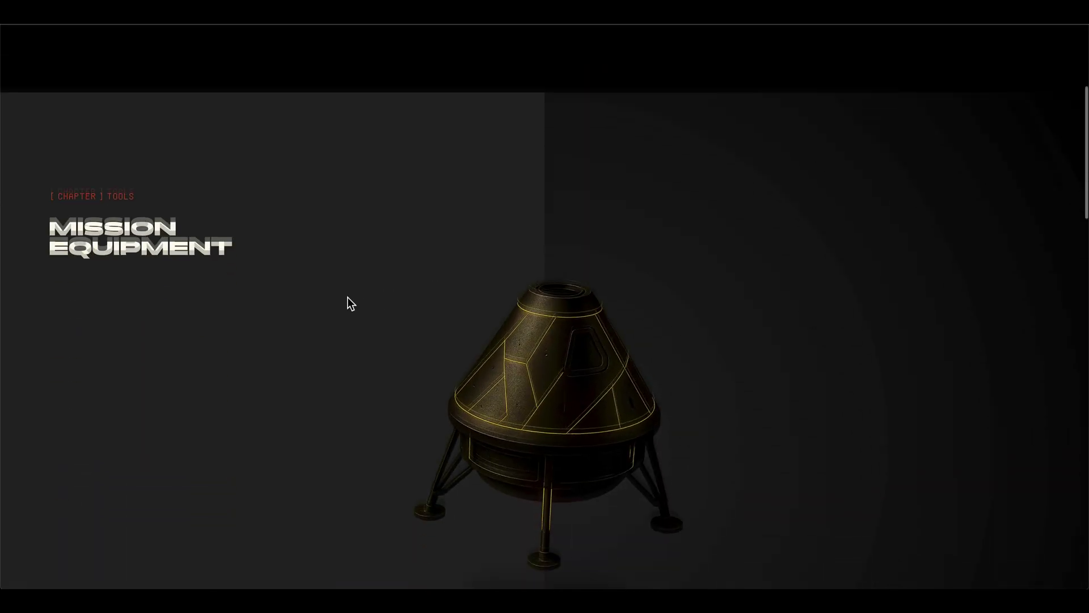
scroll(347, 298, down, 3)
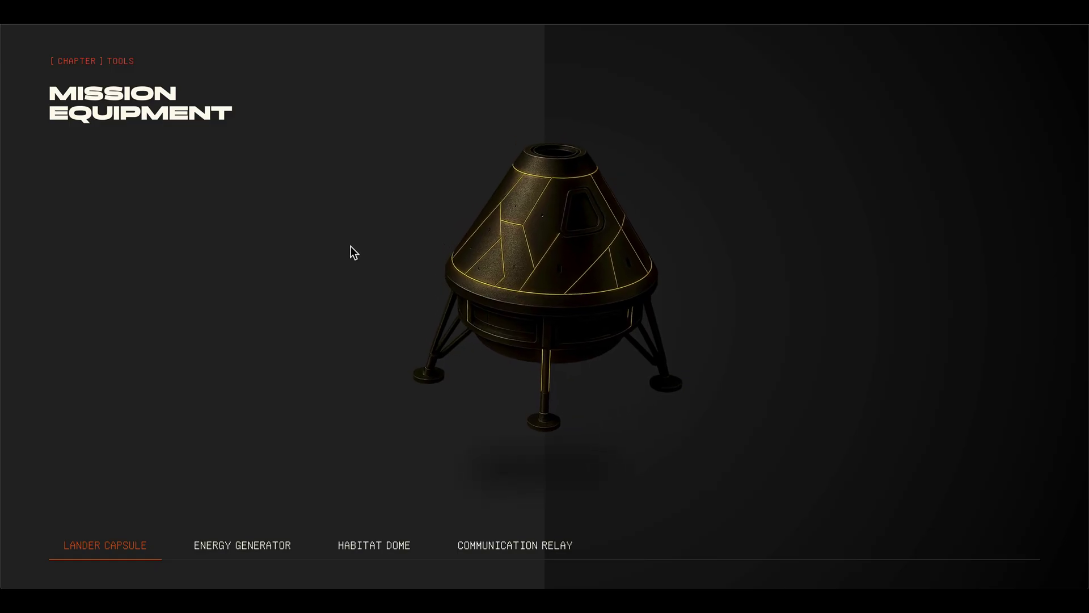
click(117, 553)
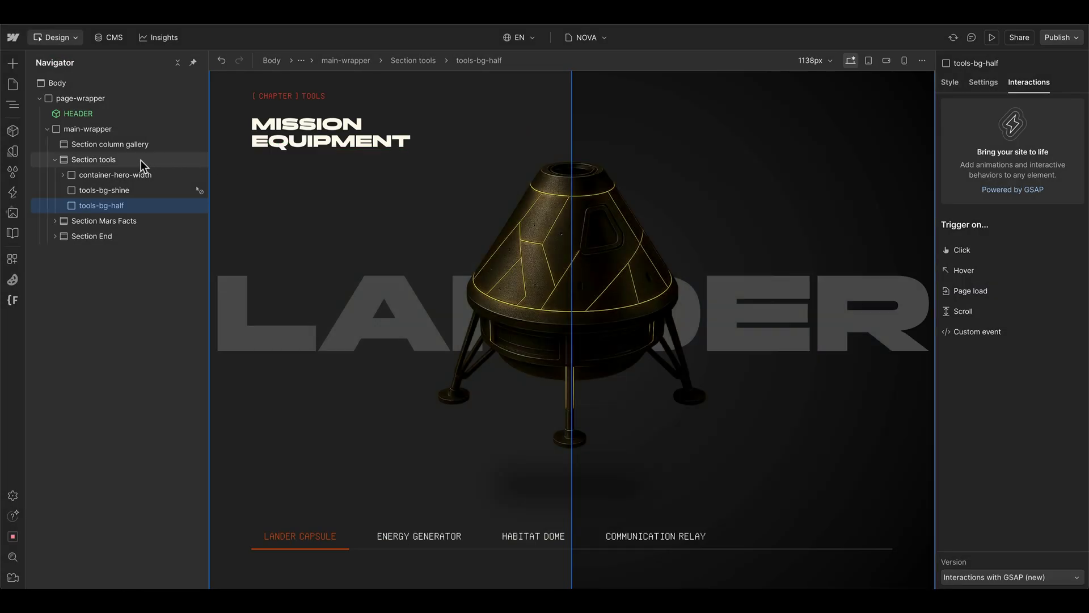
Paste the Tabs Custom JS embed into Section tools and open its script.
click(141, 160)
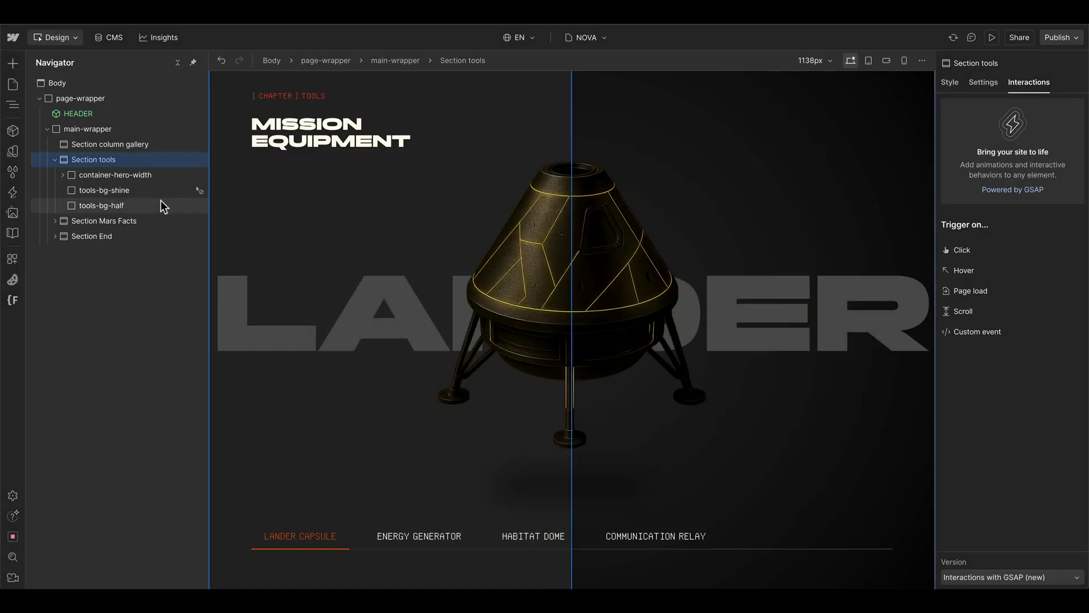
key(ctrl+v)
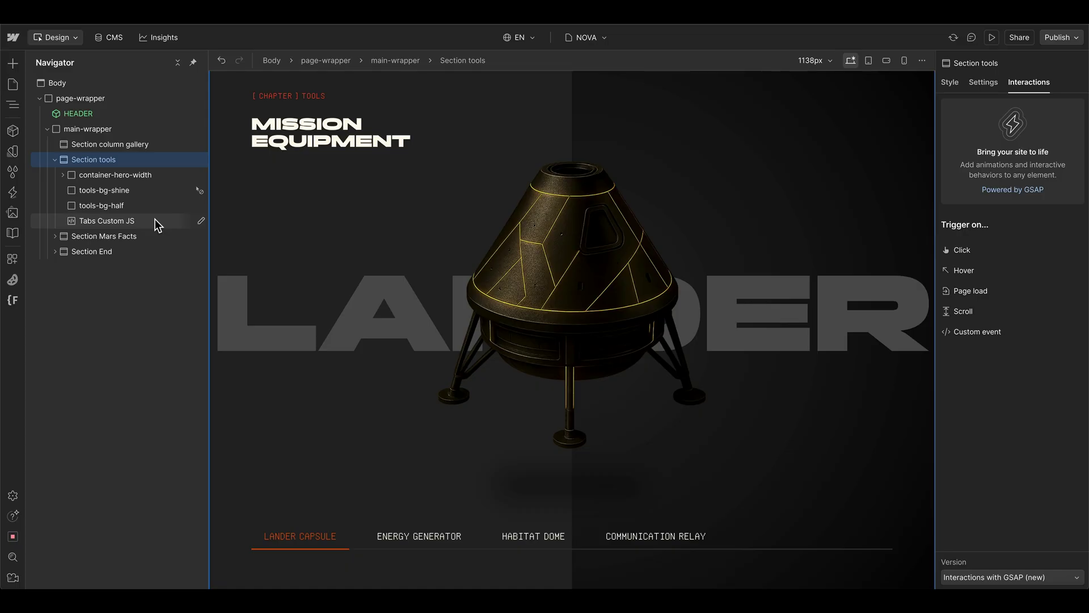
click(155, 219)
double_click(164, 280)
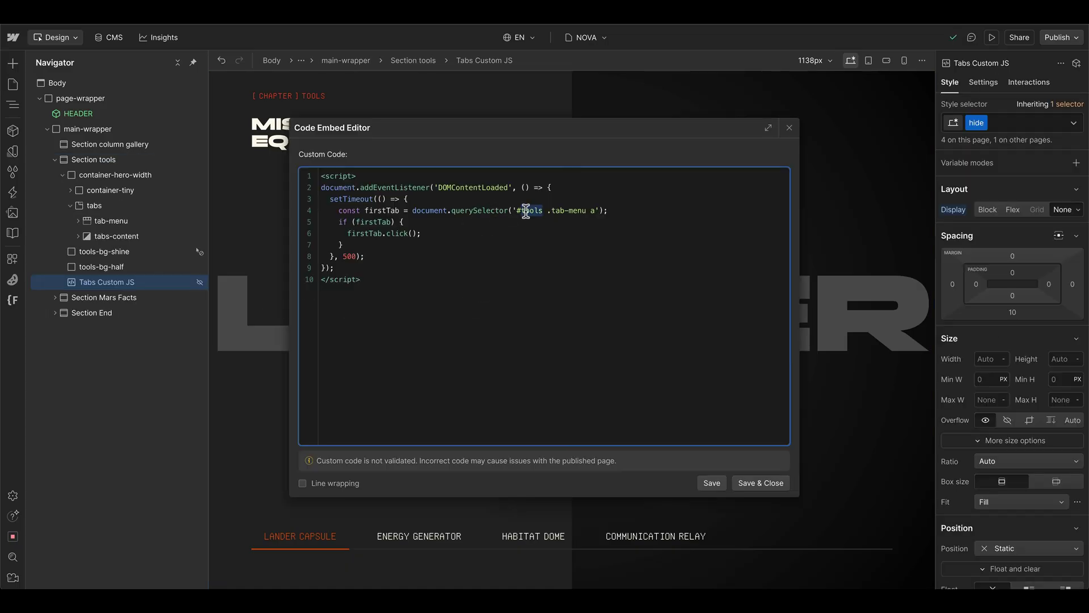
Verify the script's #tools .tab-menu a selector matches the tabs element's ID.
drag(516, 211, 541, 210)
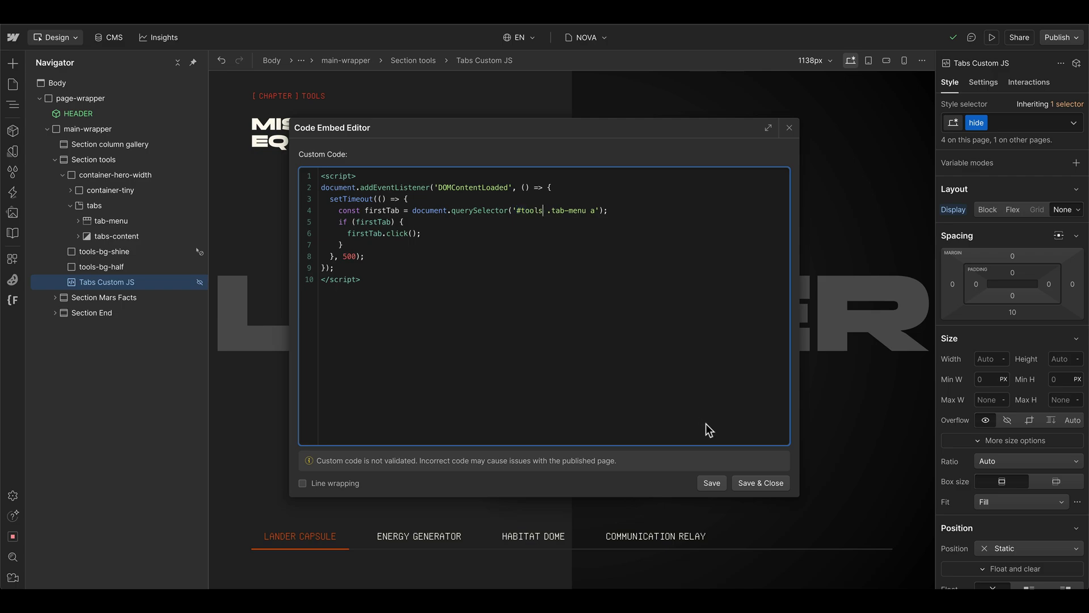
click(743, 483)
click(101, 206)
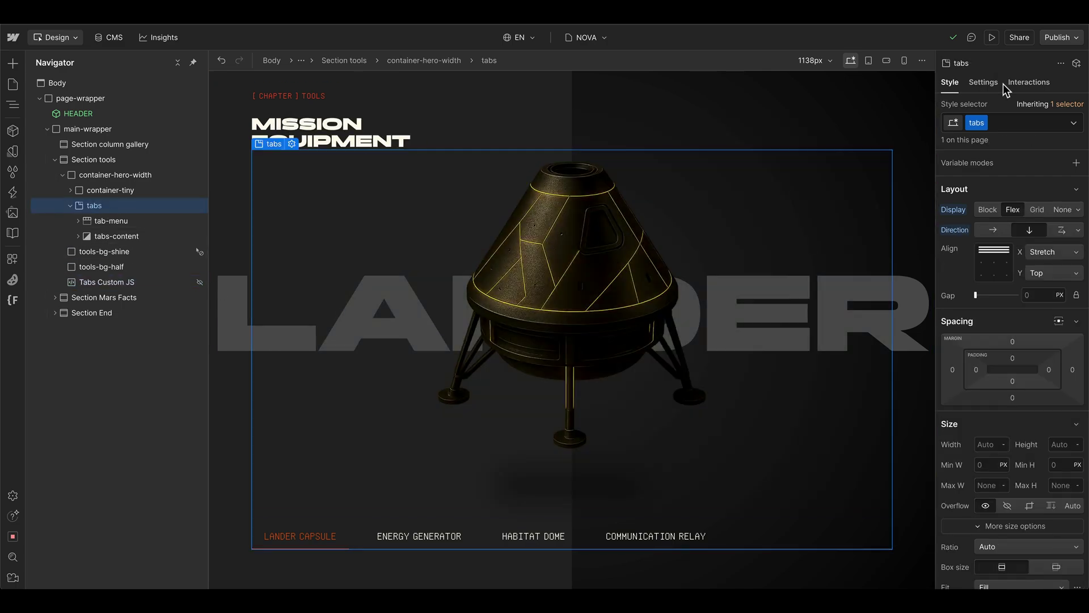
click(984, 83)
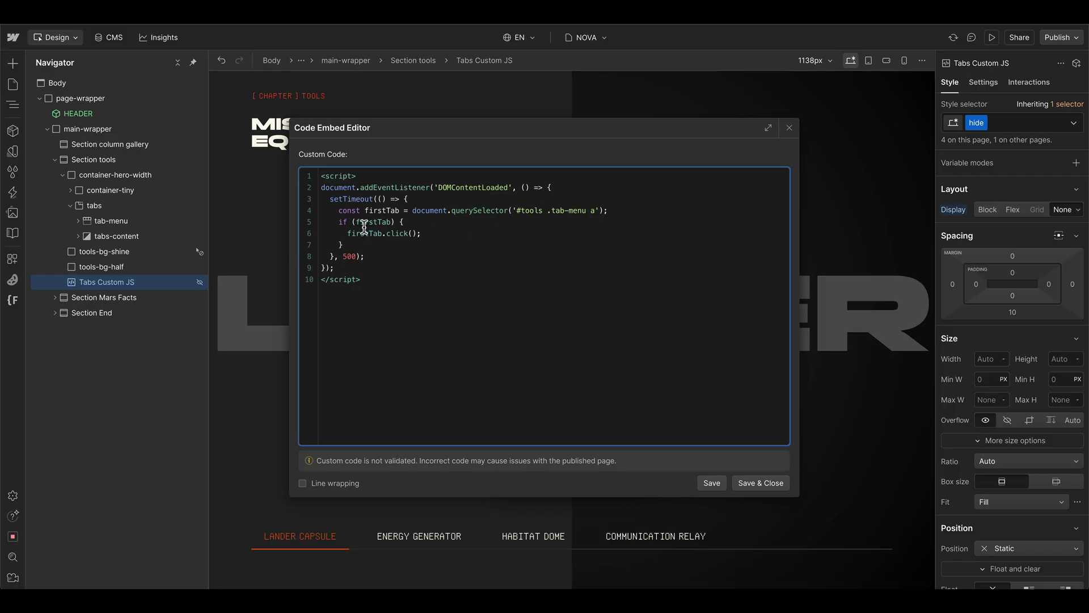
drag(552, 211, 596, 211)
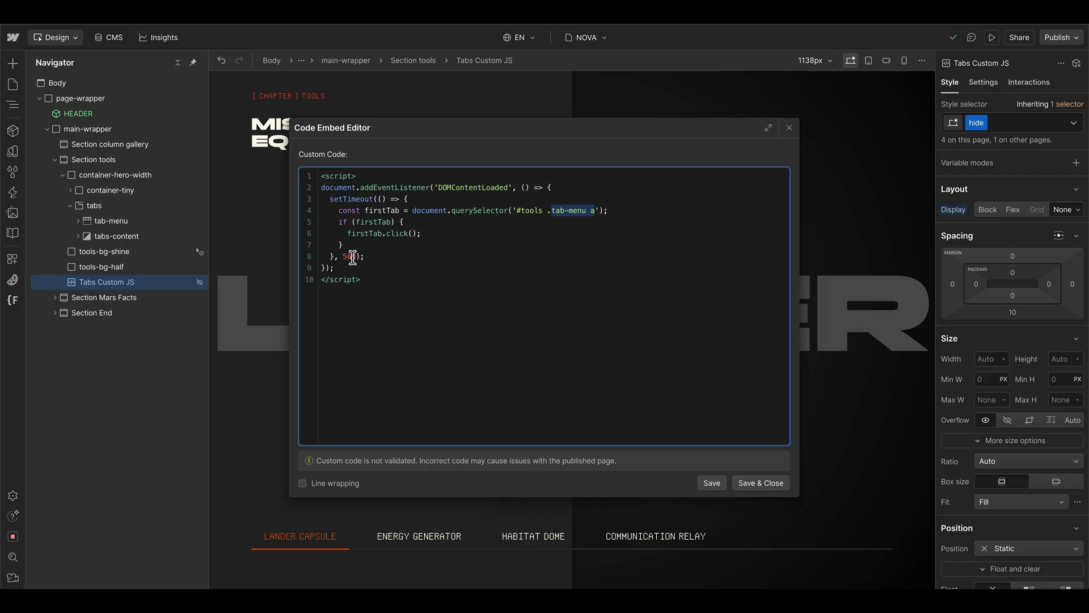
click(354, 256)
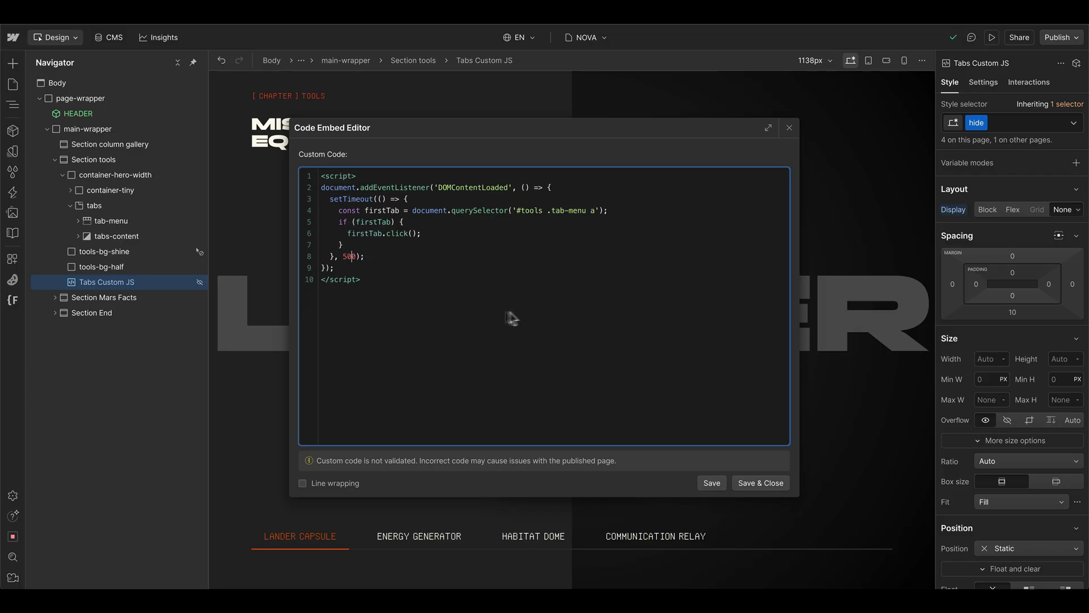
Save the script, then cycle through Lander, Habitat Dome, Communication Relay and Energy Generator tabs in preview.
click(768, 482)
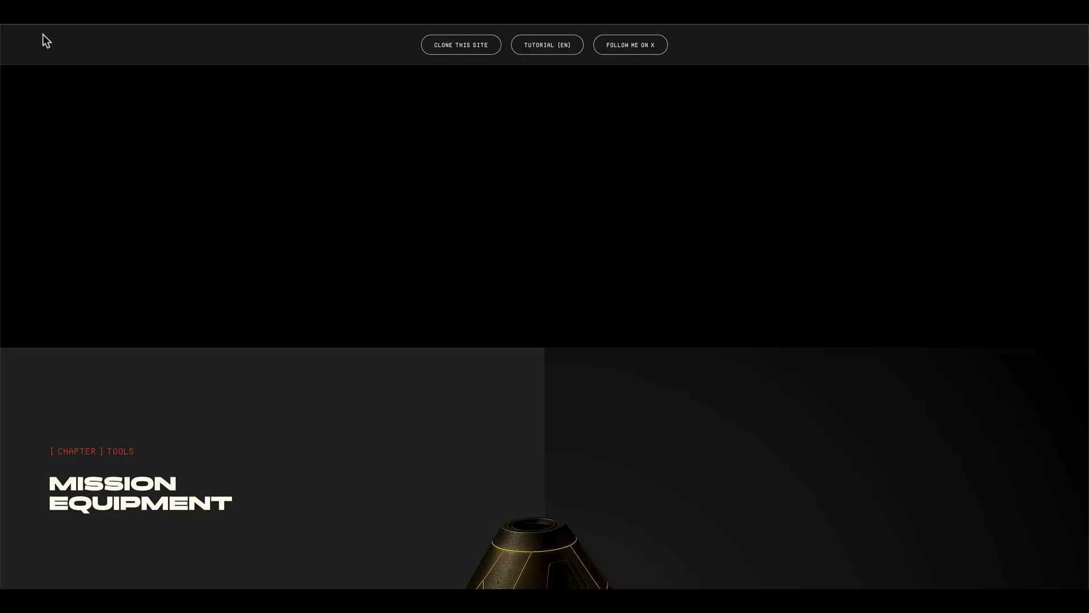
scroll(328, 318, down, 5)
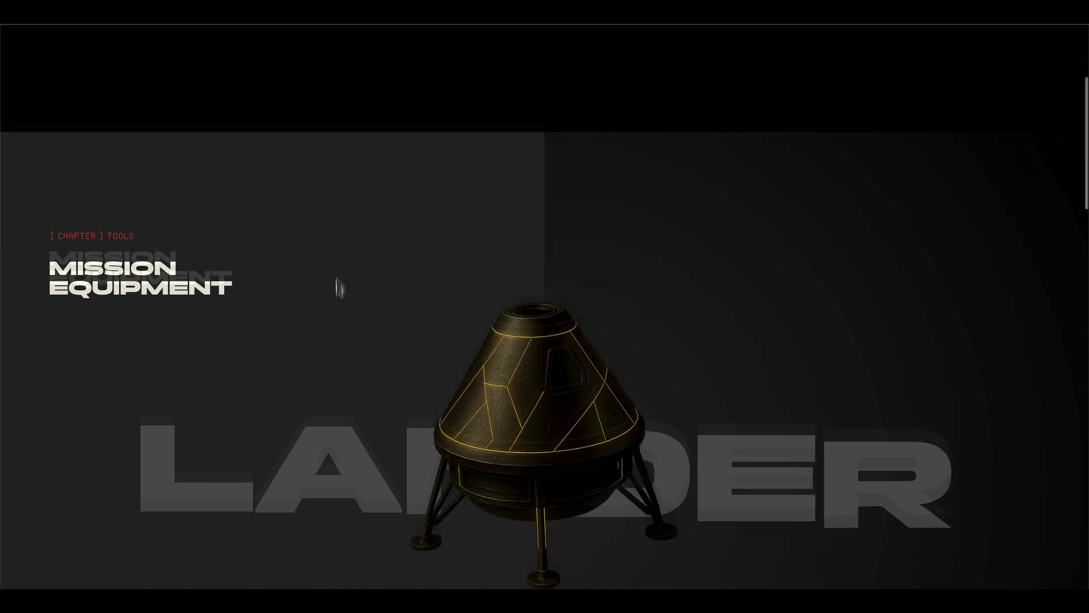
scroll(227, 437, down, 1)
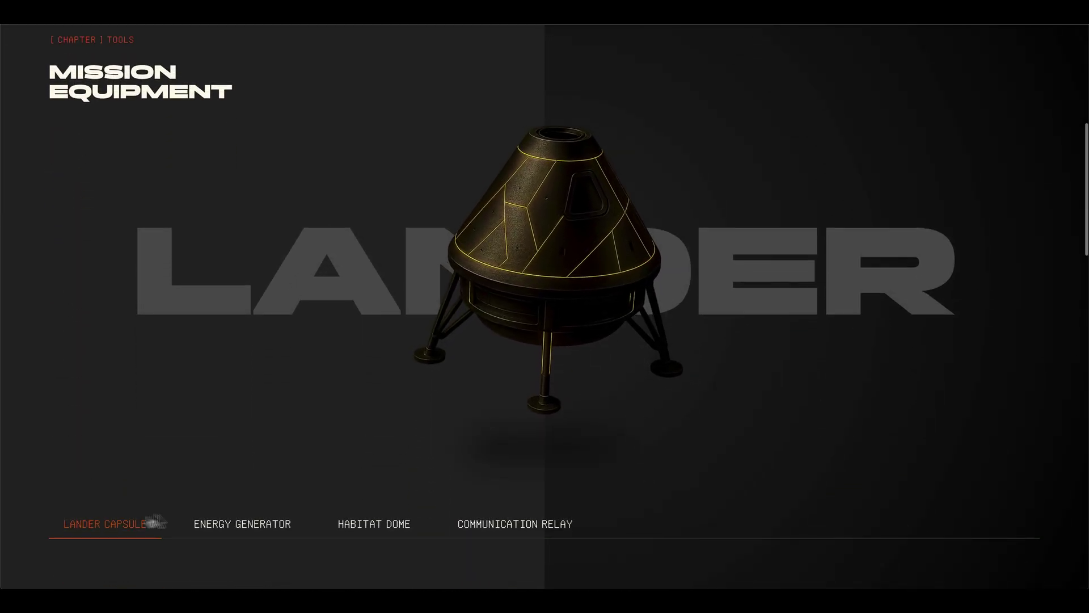
click(219, 523)
click(122, 532)
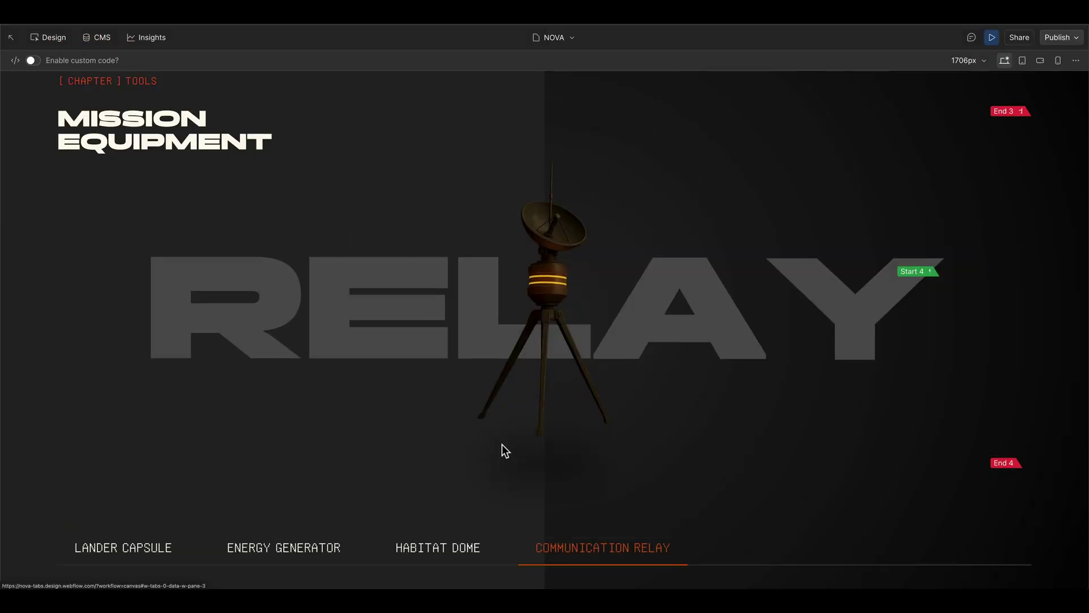
scroll(487, 443, up, 1)
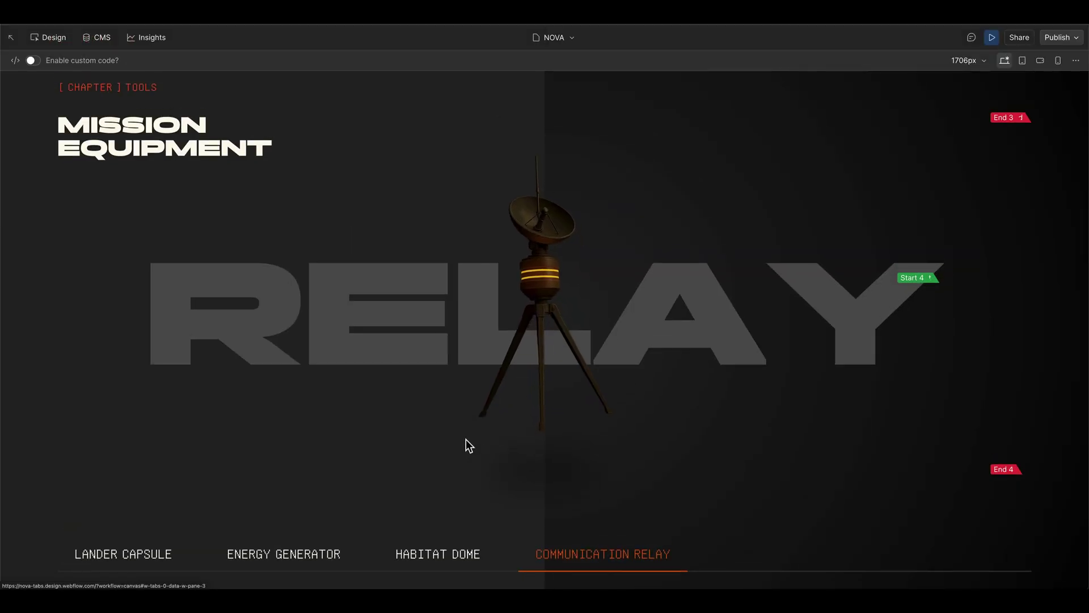
click(434, 553)
click(583, 554)
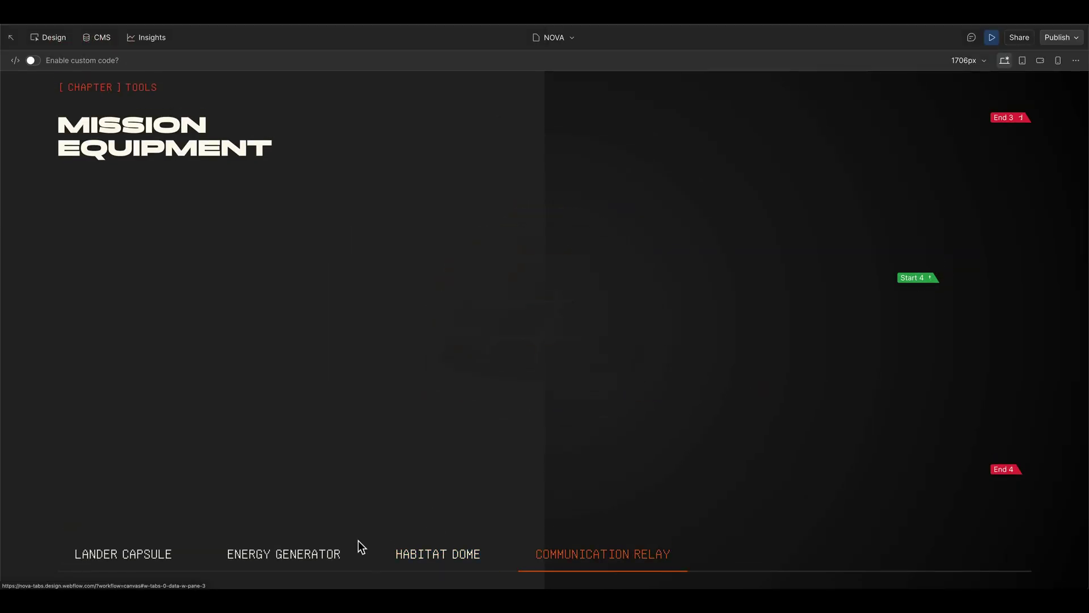
click(311, 555)
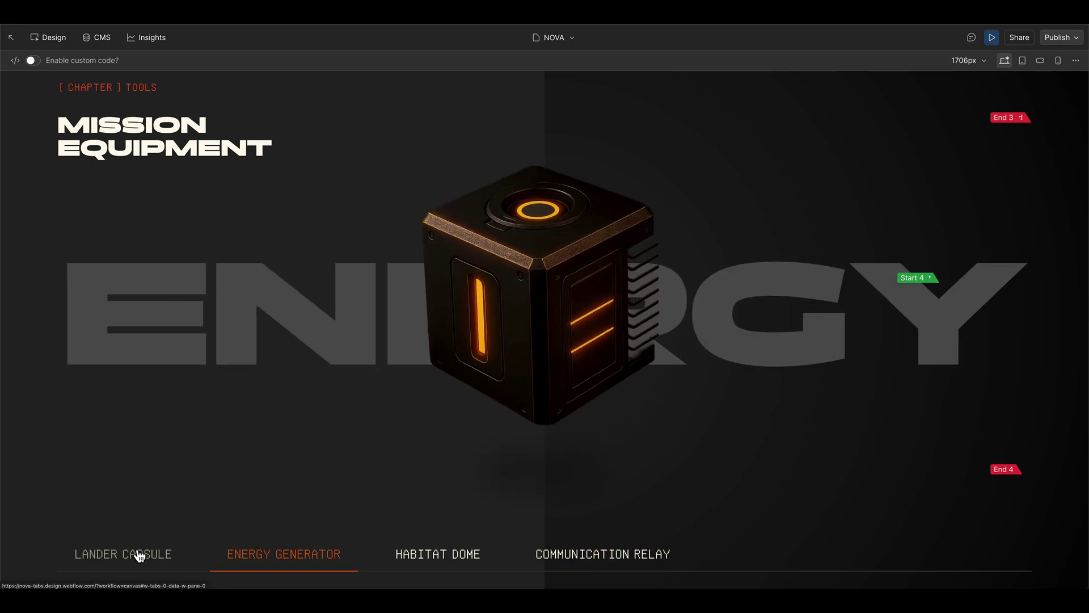